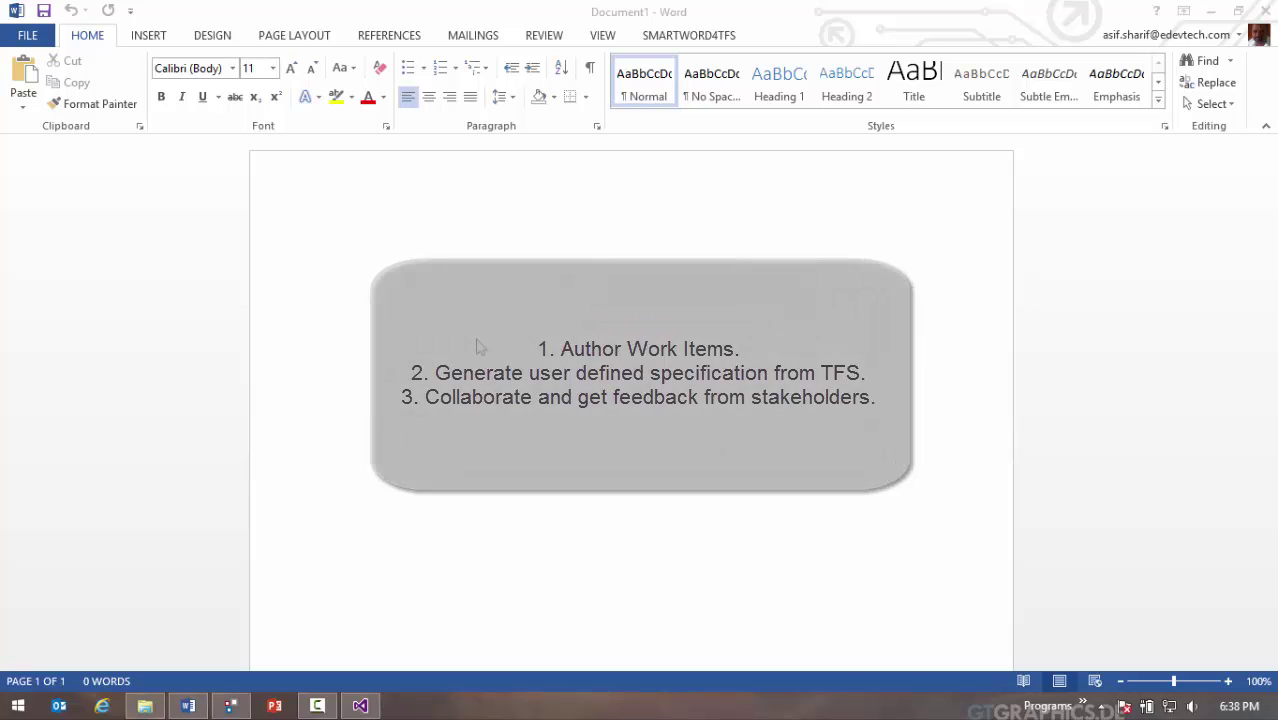
# - Load the process template from Team Project and connect to Test CMMI 2014
pyautogui.click(688, 38)
pyautogui.click(59, 79)
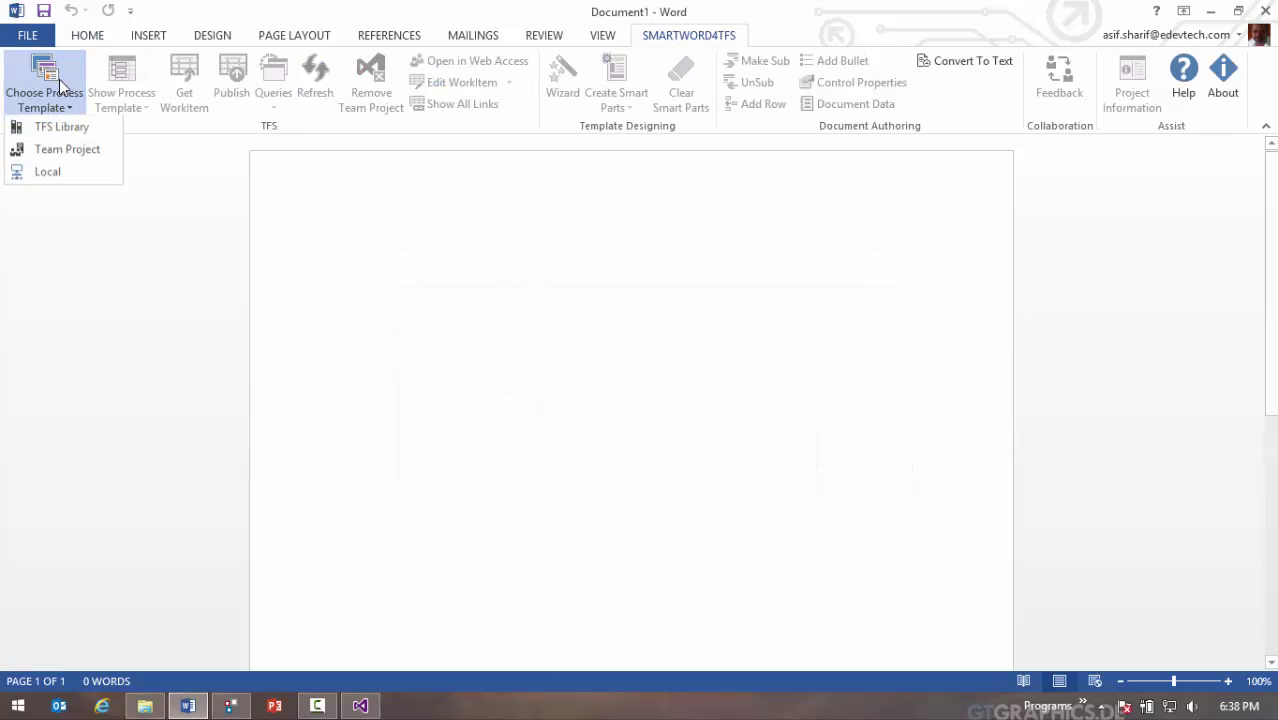
pyautogui.click(60, 157)
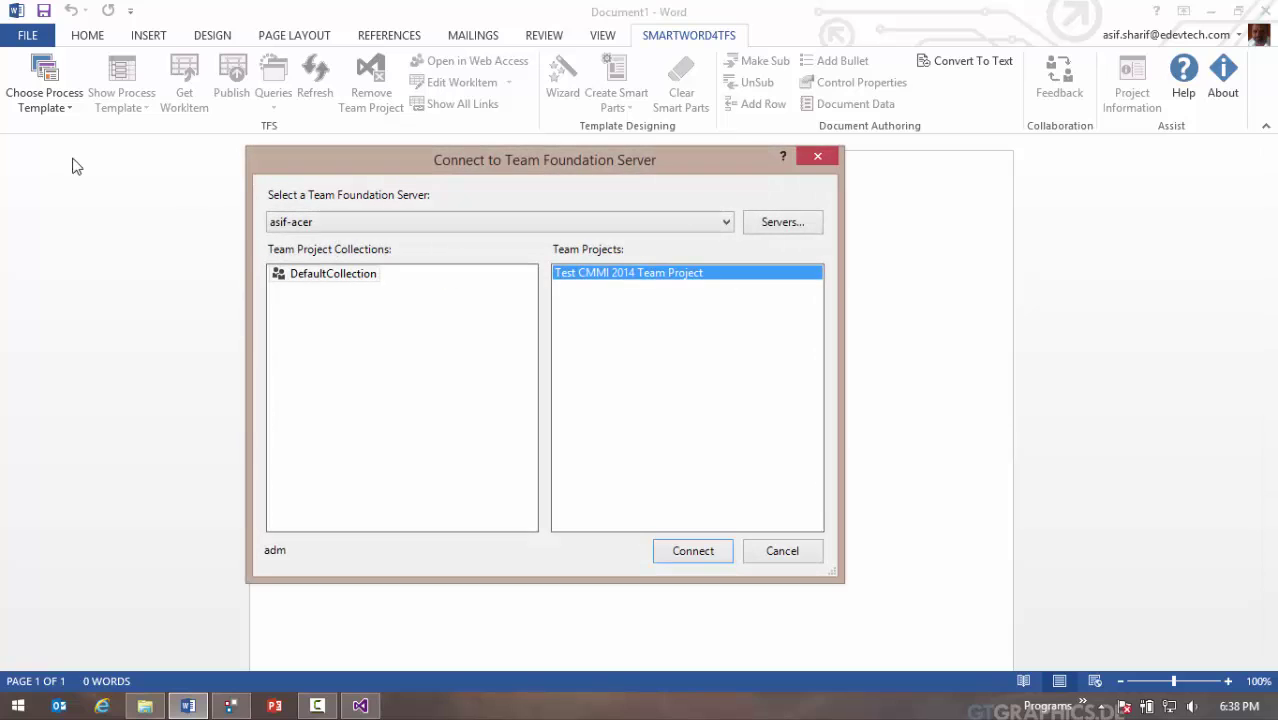
pyautogui.click(681, 549)
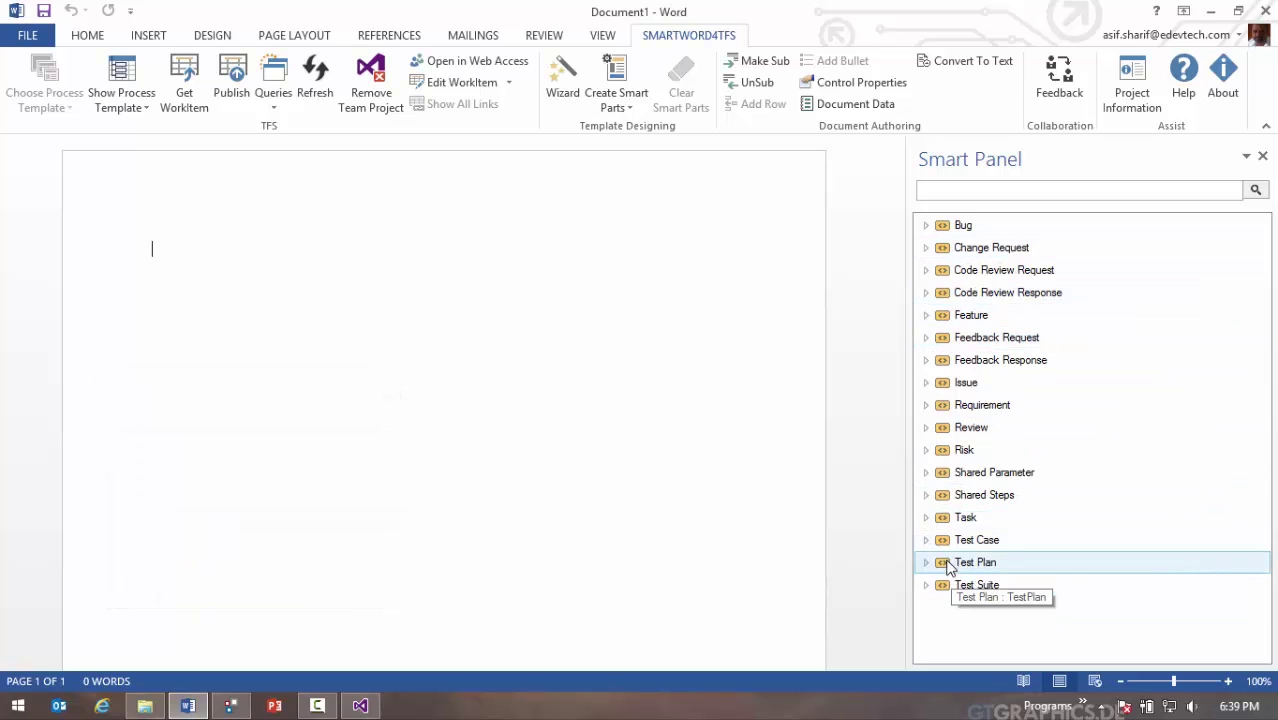
# - Insert a Feature form and add its Priority field with the value 2
pyautogui.click(926, 315)
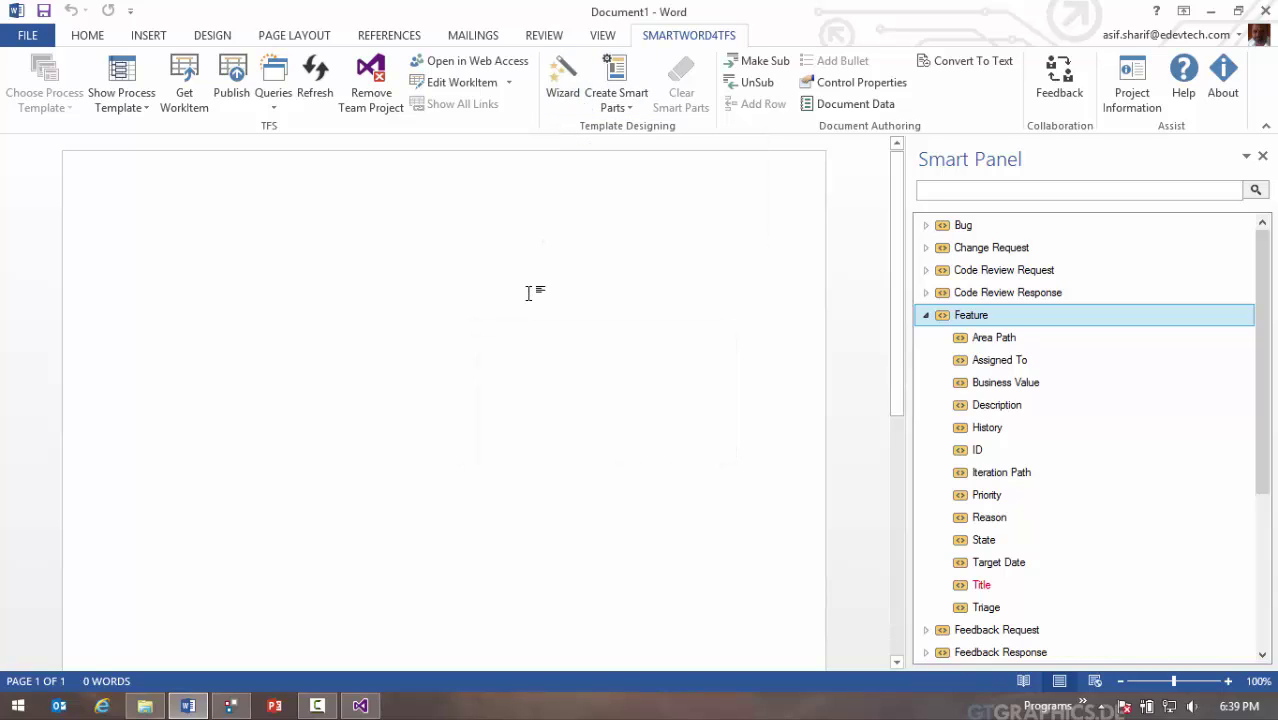
pyautogui.rightClick(1004, 318)
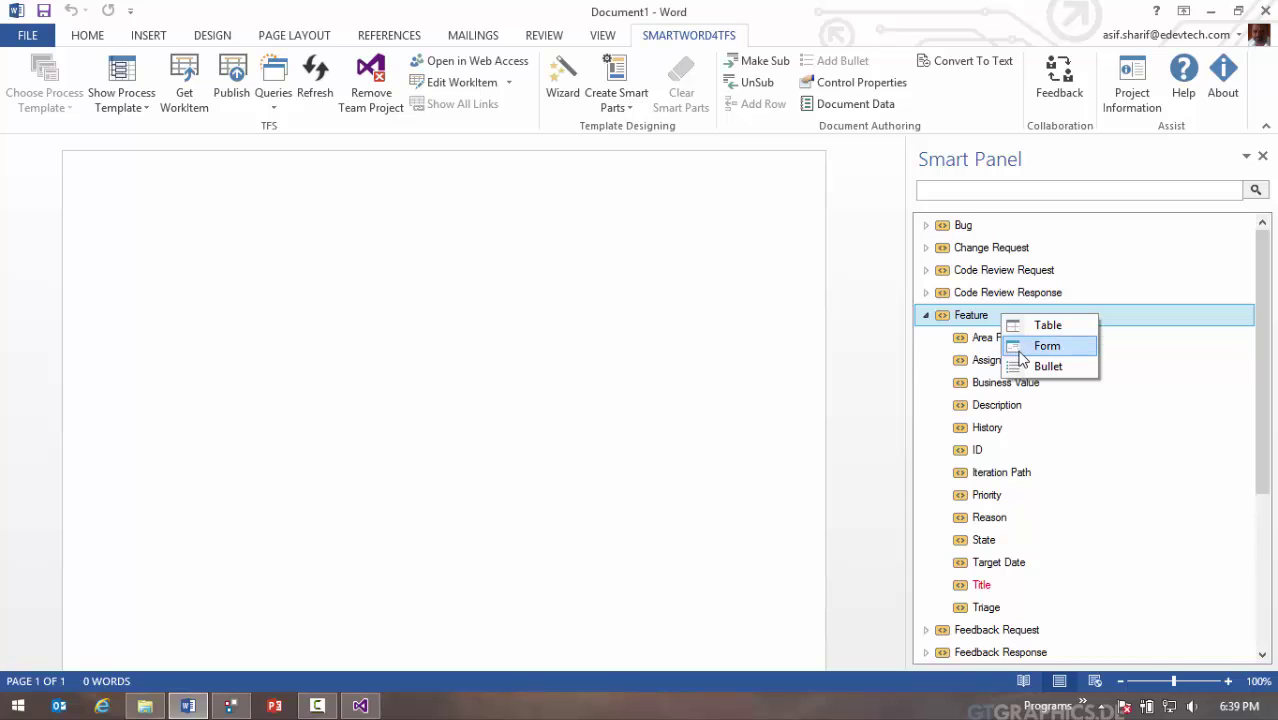
pyautogui.click(1018, 345)
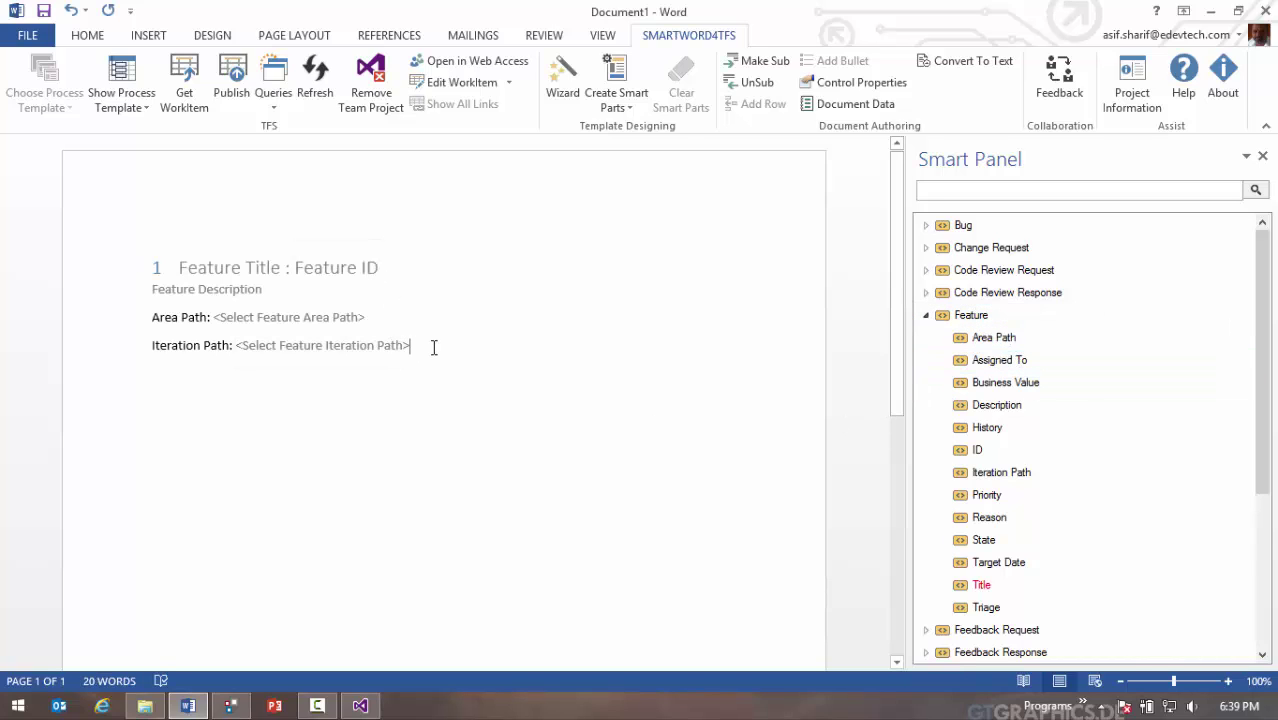
pyautogui.press('BackSpace')
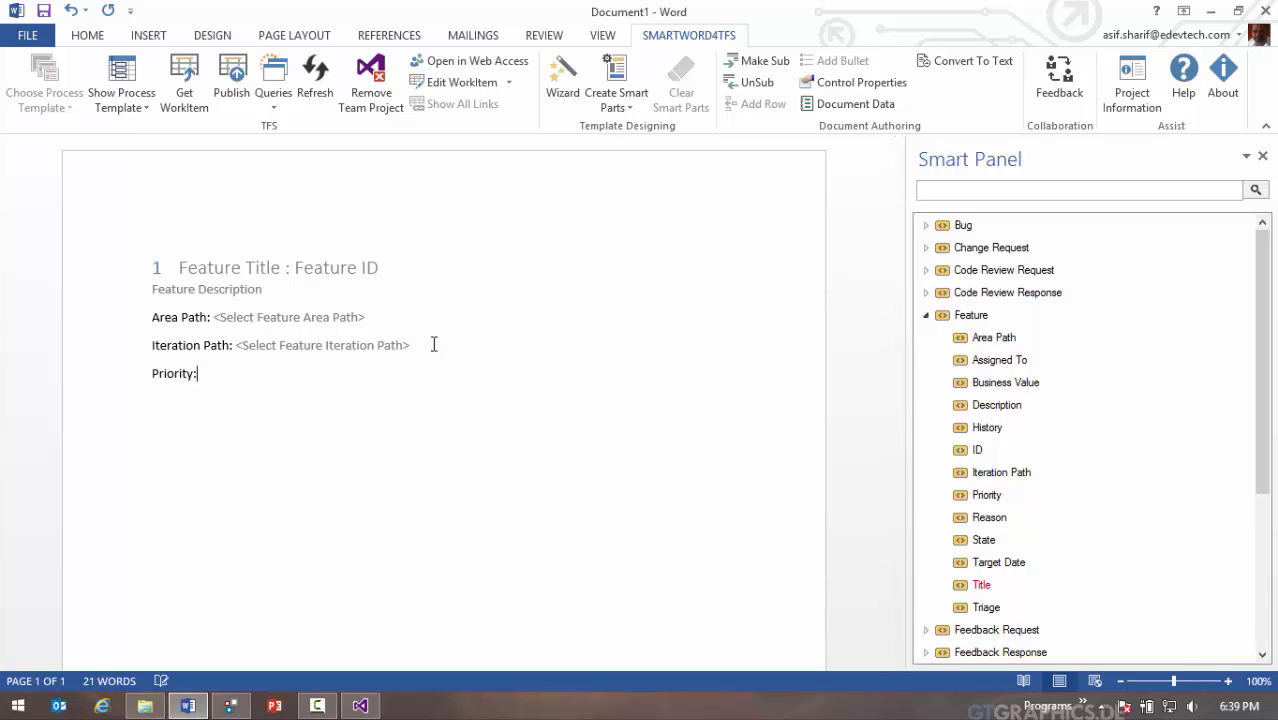
pyautogui.click(1022, 497)
pyautogui.doubleClick(1022, 497)
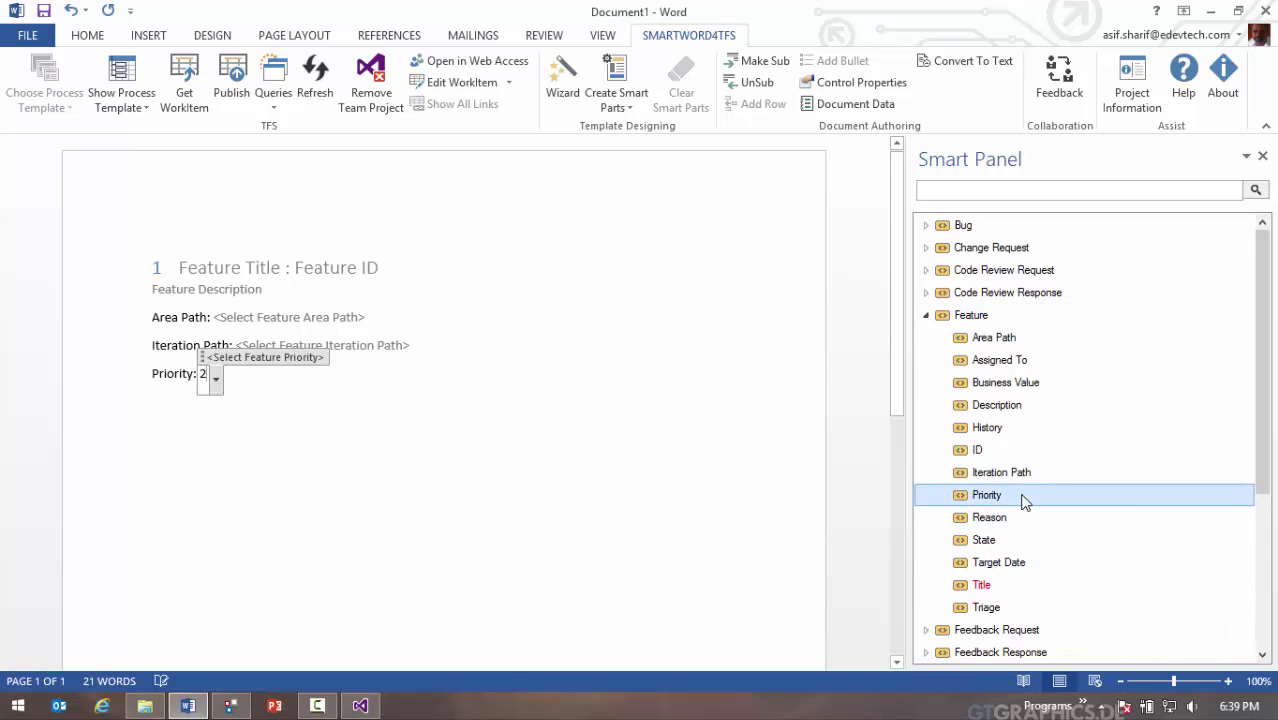
pyautogui.click(668, 411)
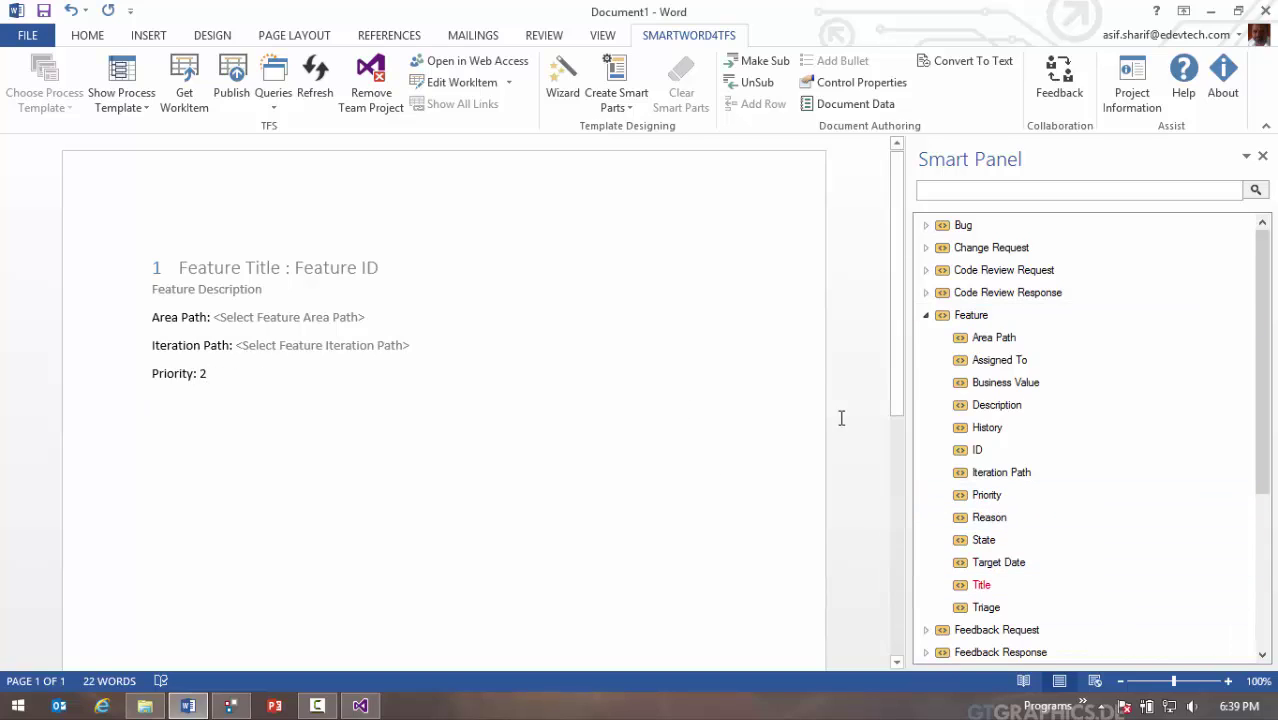
pyautogui.click(928, 315)
# - Insert a Requirement form and an Issue table, narrowing its ID column to widen Title
pyautogui.rightClick(964, 405)
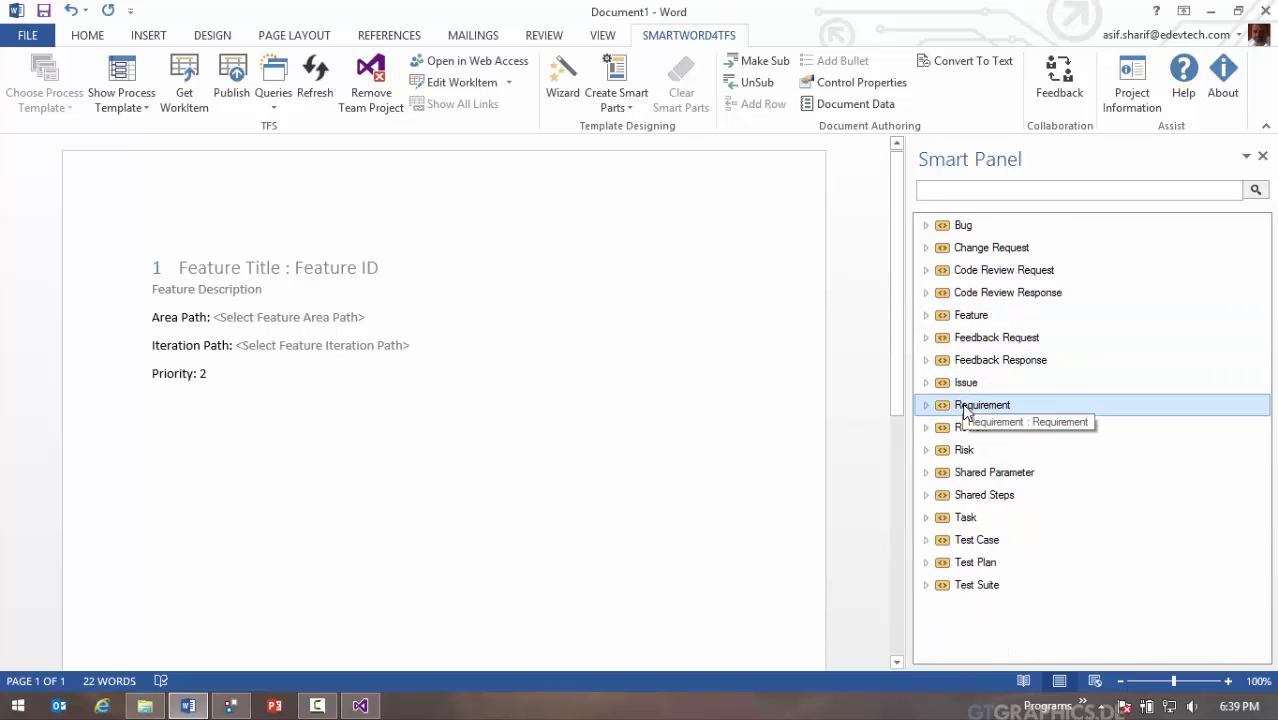
pyautogui.click(987, 442)
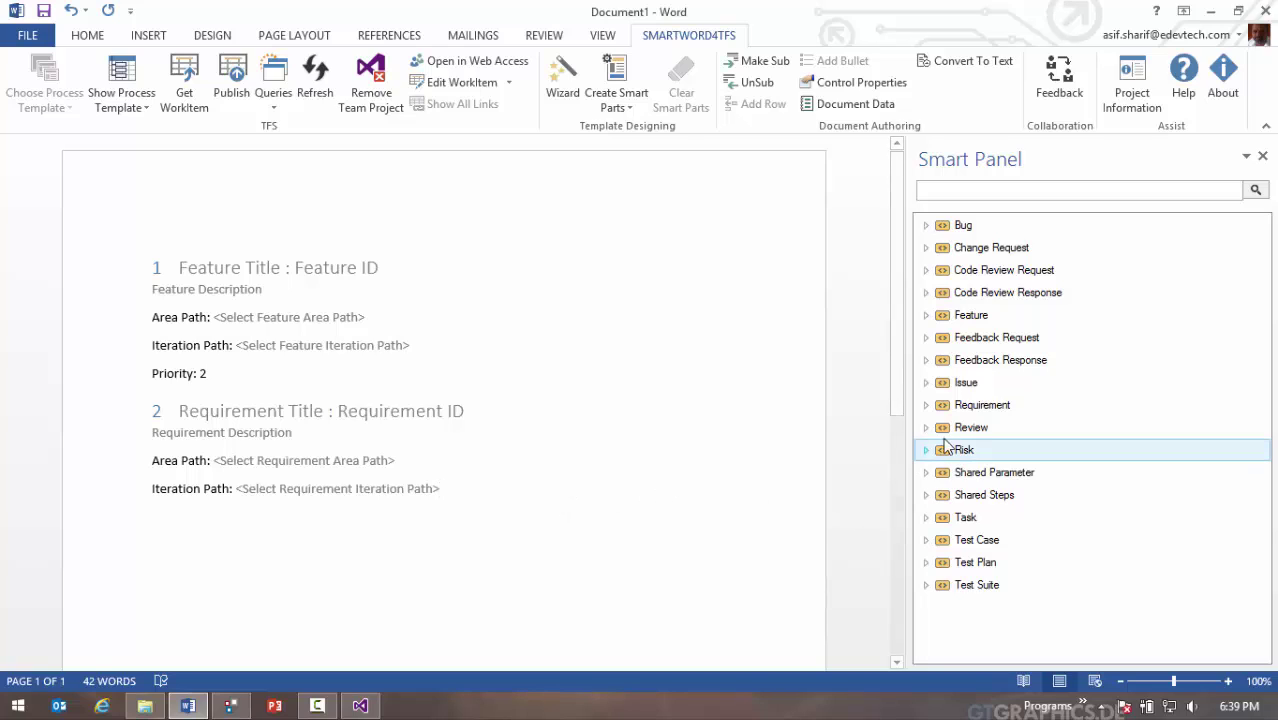
pyautogui.rightClick(978, 387)
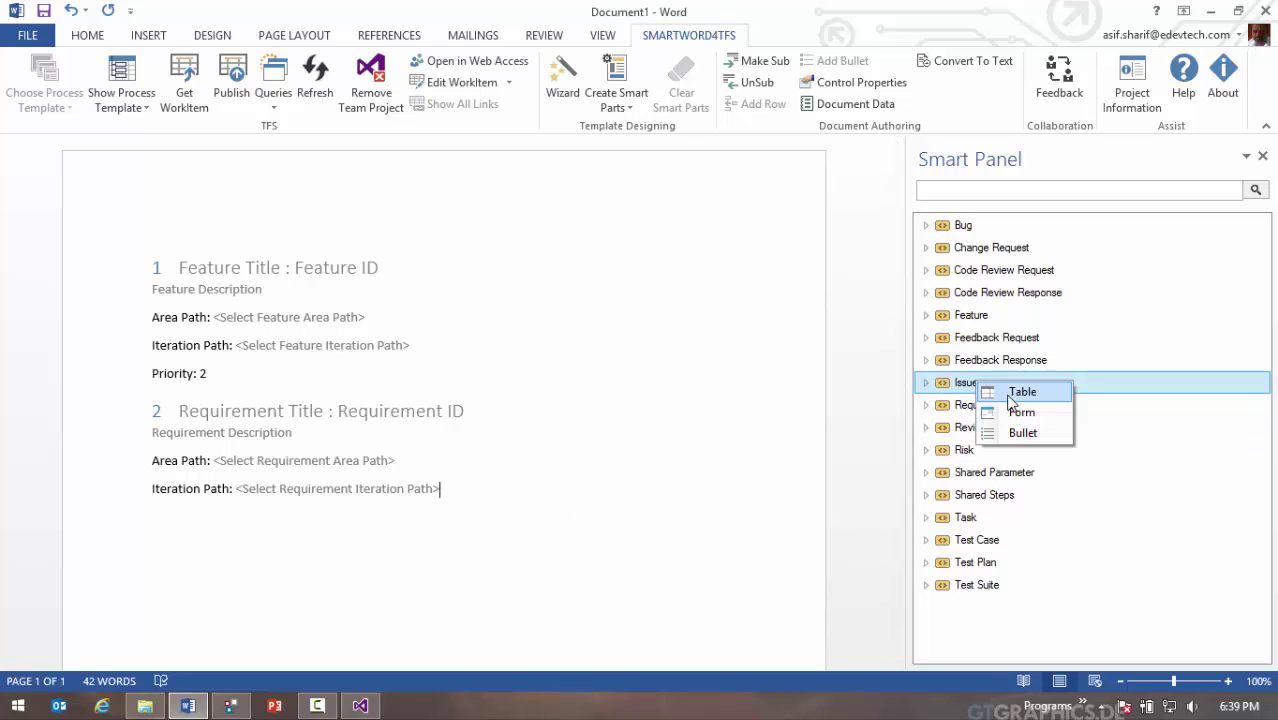
pyautogui.click(1000, 390)
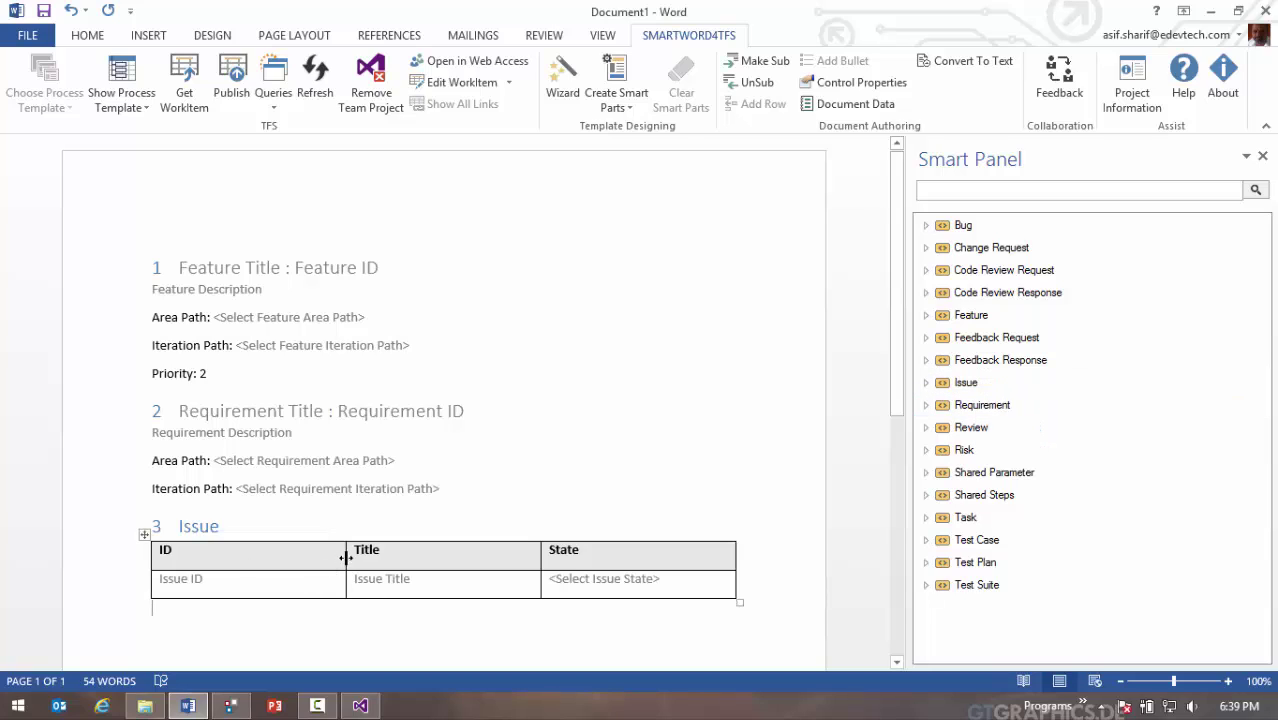
pyautogui.moveTo(345, 558); pyautogui.dragTo(228, 572)
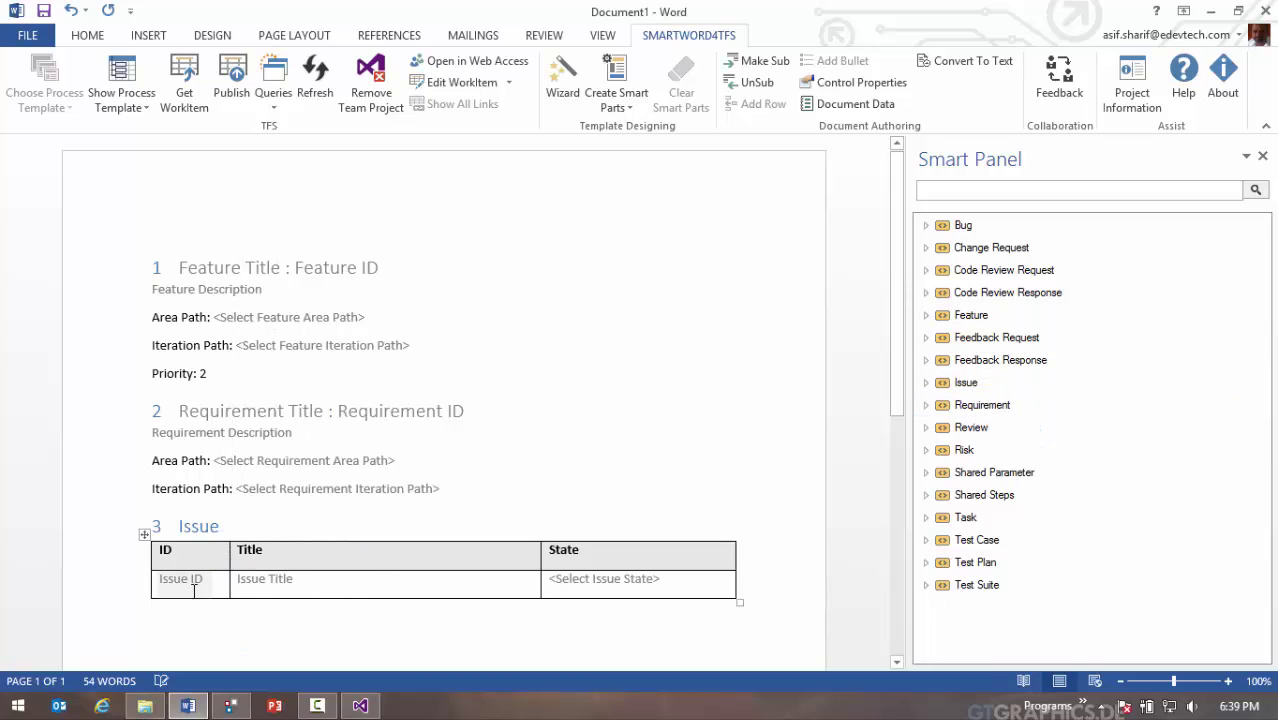
pyautogui.moveTo(94, 559); pyautogui.dragTo(88, 590)
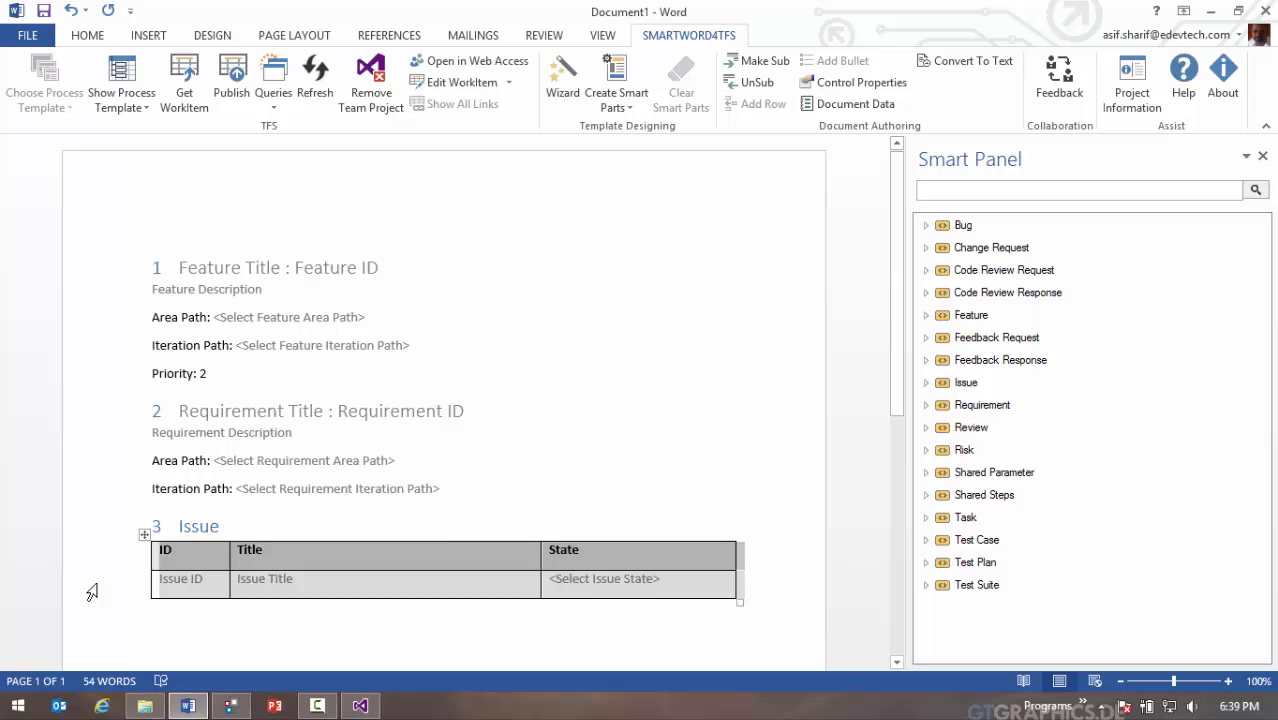
# - Apply No Spacing to the Issue table rows and the three Requirement detail lines
pyautogui.click(100, 44)
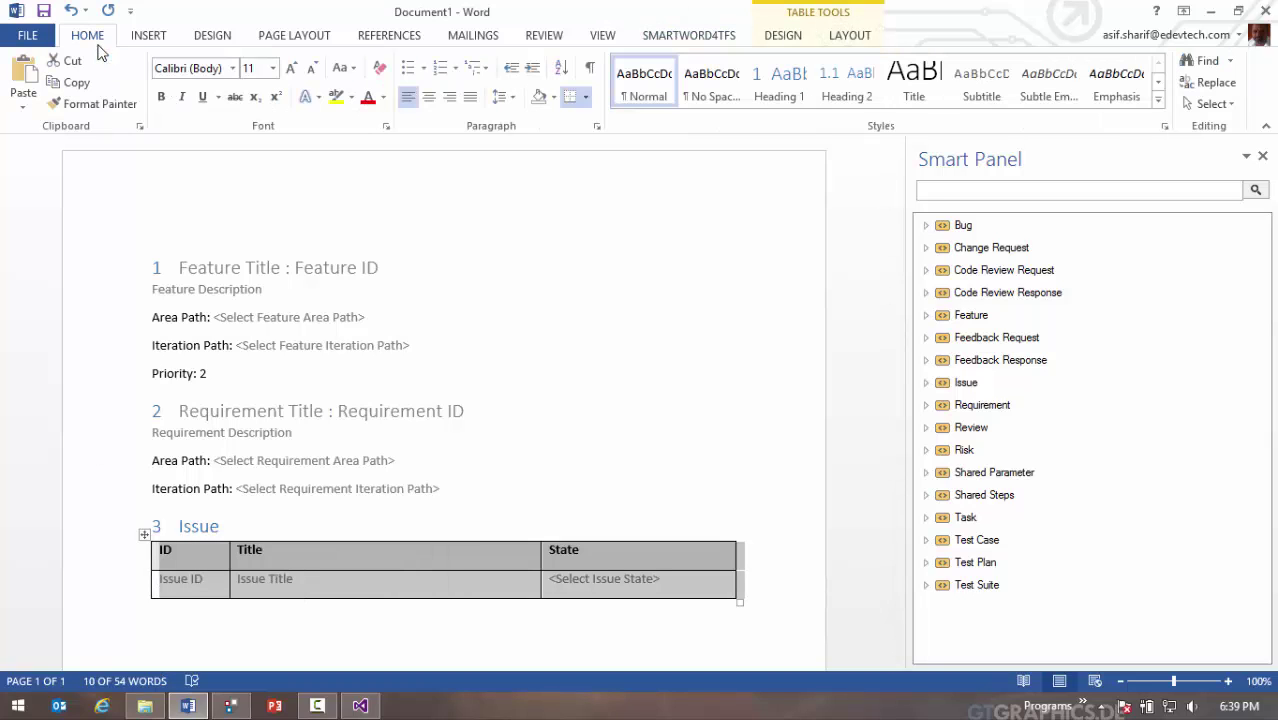
pyautogui.click(714, 96)
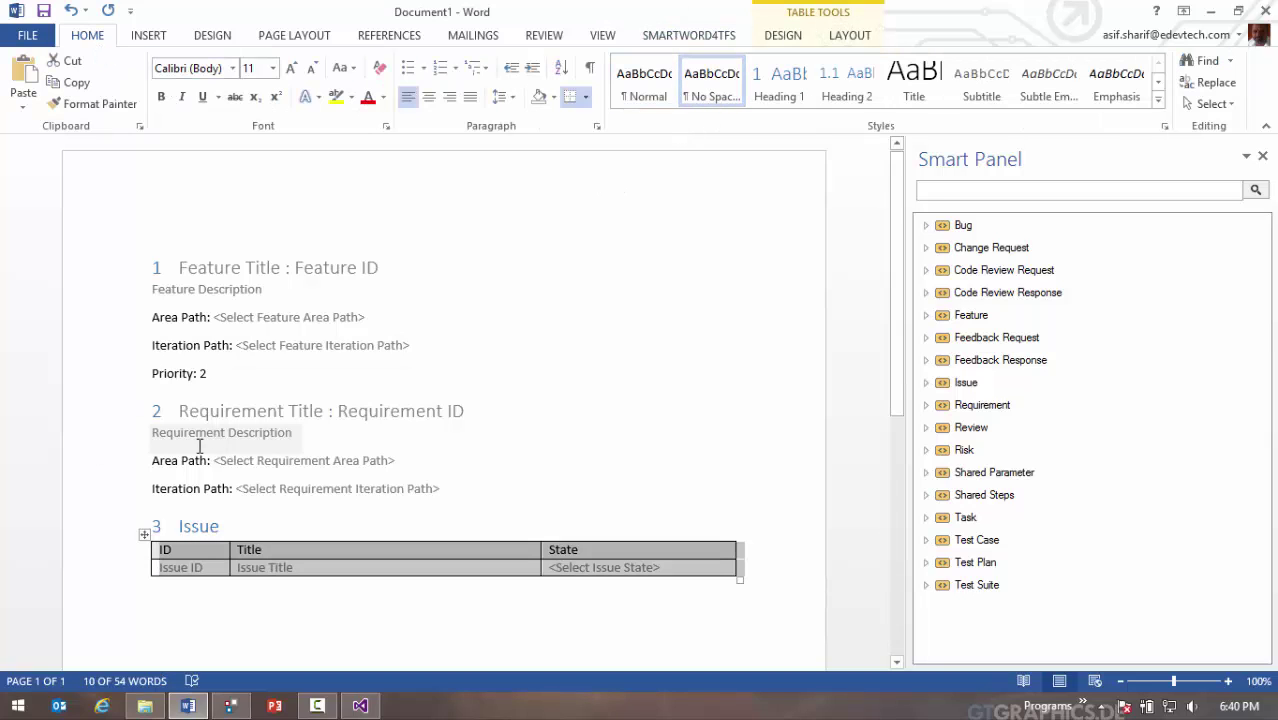
pyautogui.moveTo(105, 440); pyautogui.dragTo(114, 487)
pyautogui.click(712, 86)
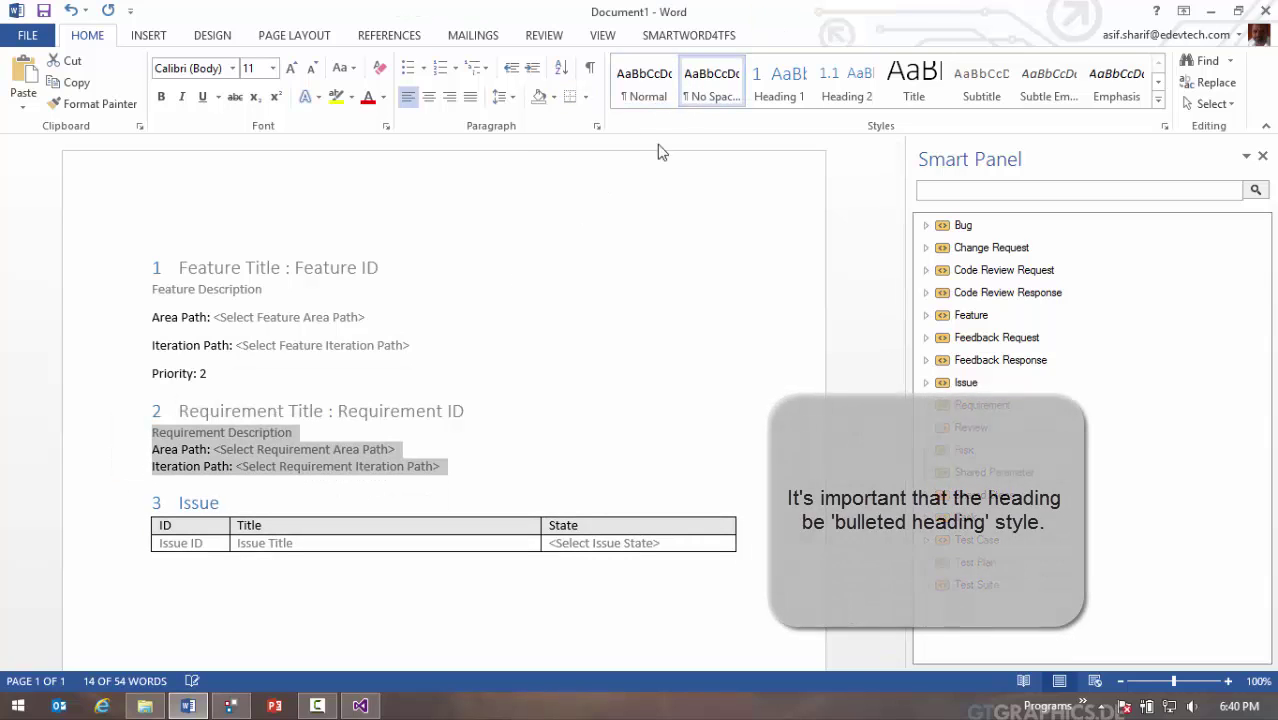
# - Apply No Spacing to the Feature's description, Area Path, Iteration Path and Priority lines
pyautogui.click(78, 412)
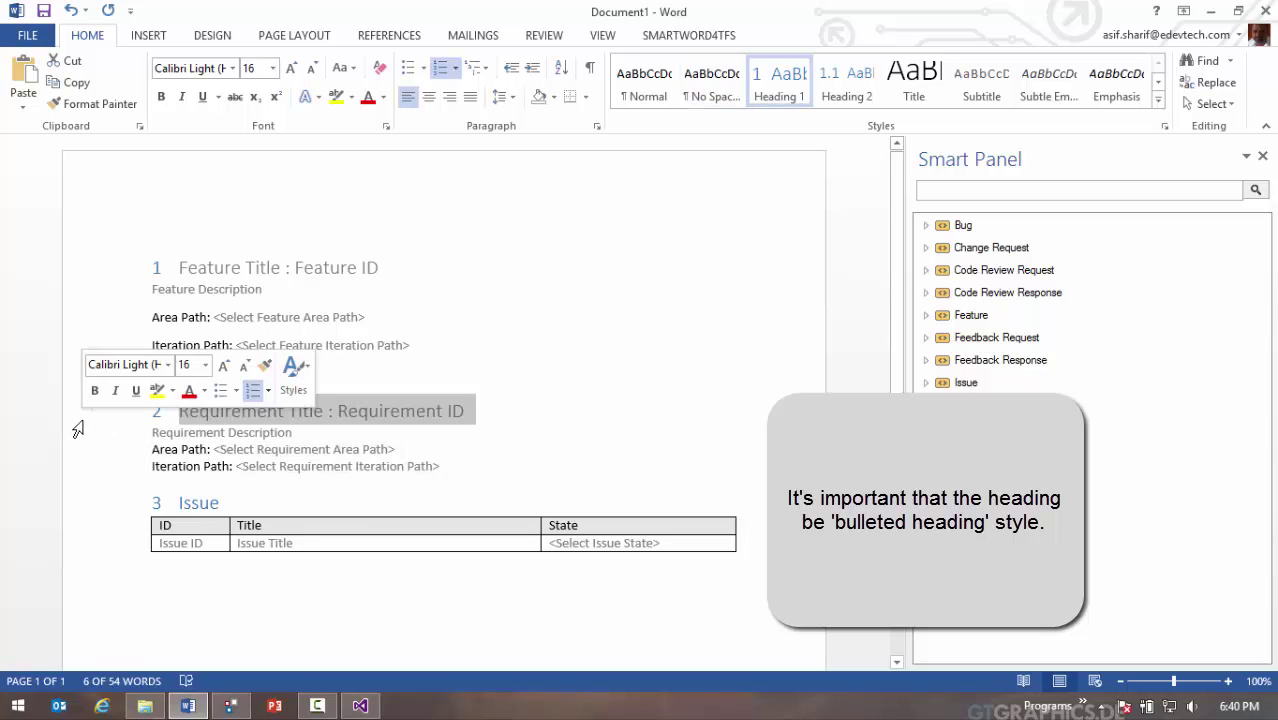
pyautogui.click(110, 280)
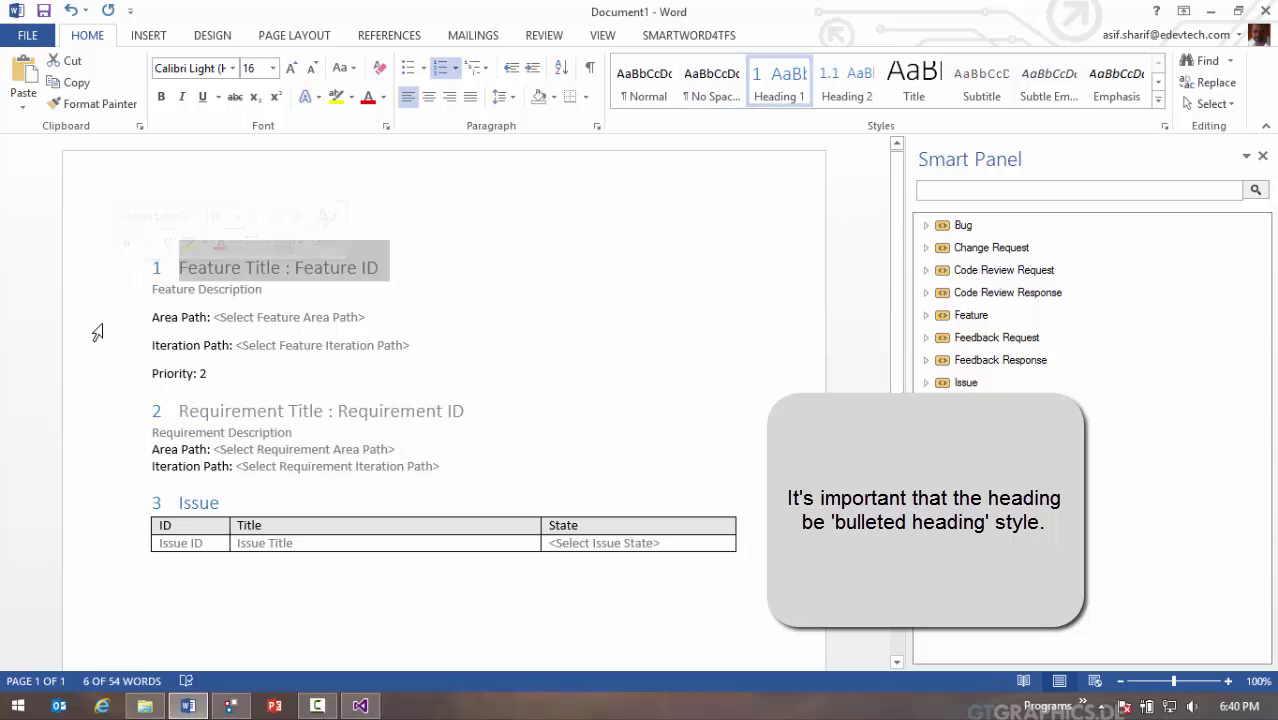
pyautogui.moveTo(101, 300); pyautogui.dragTo(106, 379)
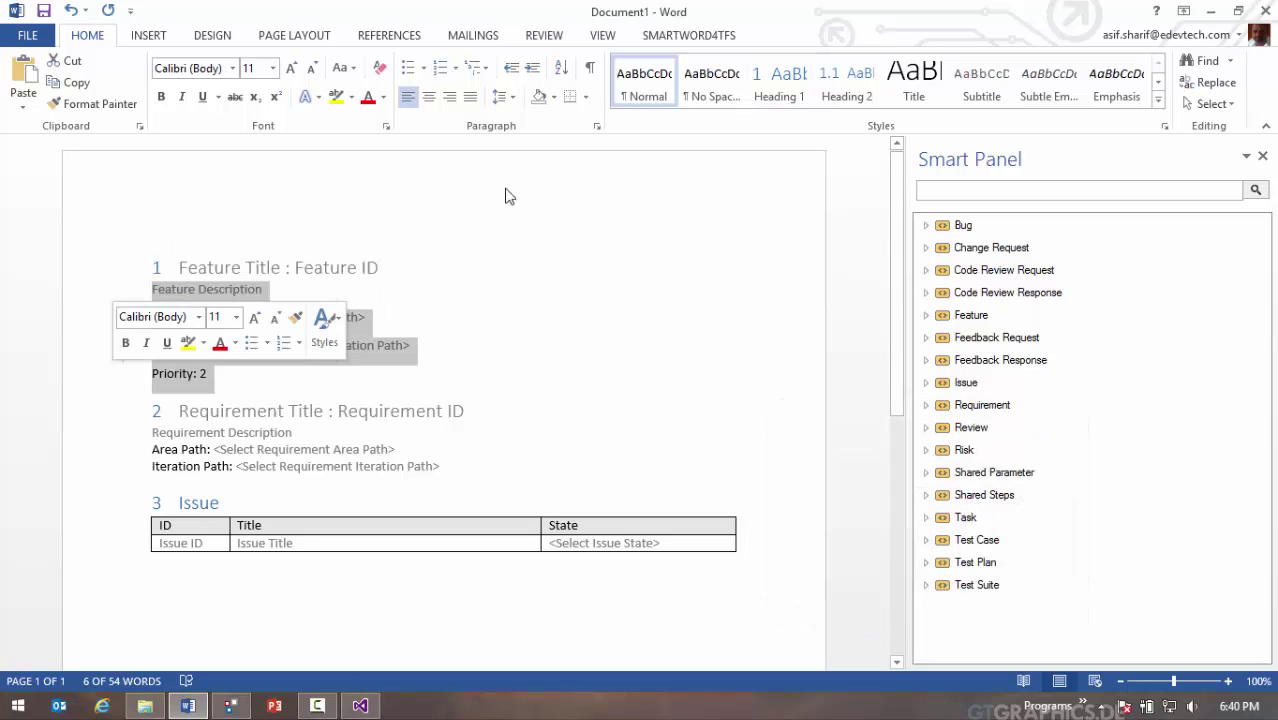
pyautogui.click(709, 86)
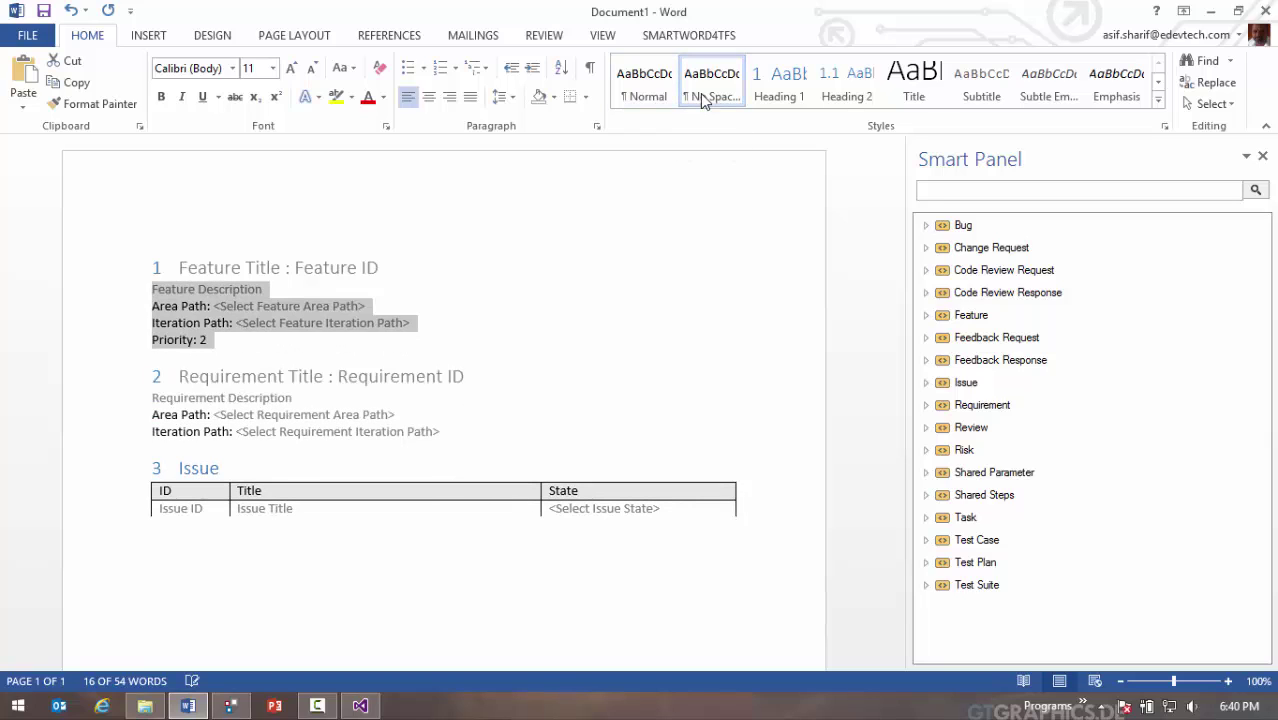
pyautogui.click(71, 378)
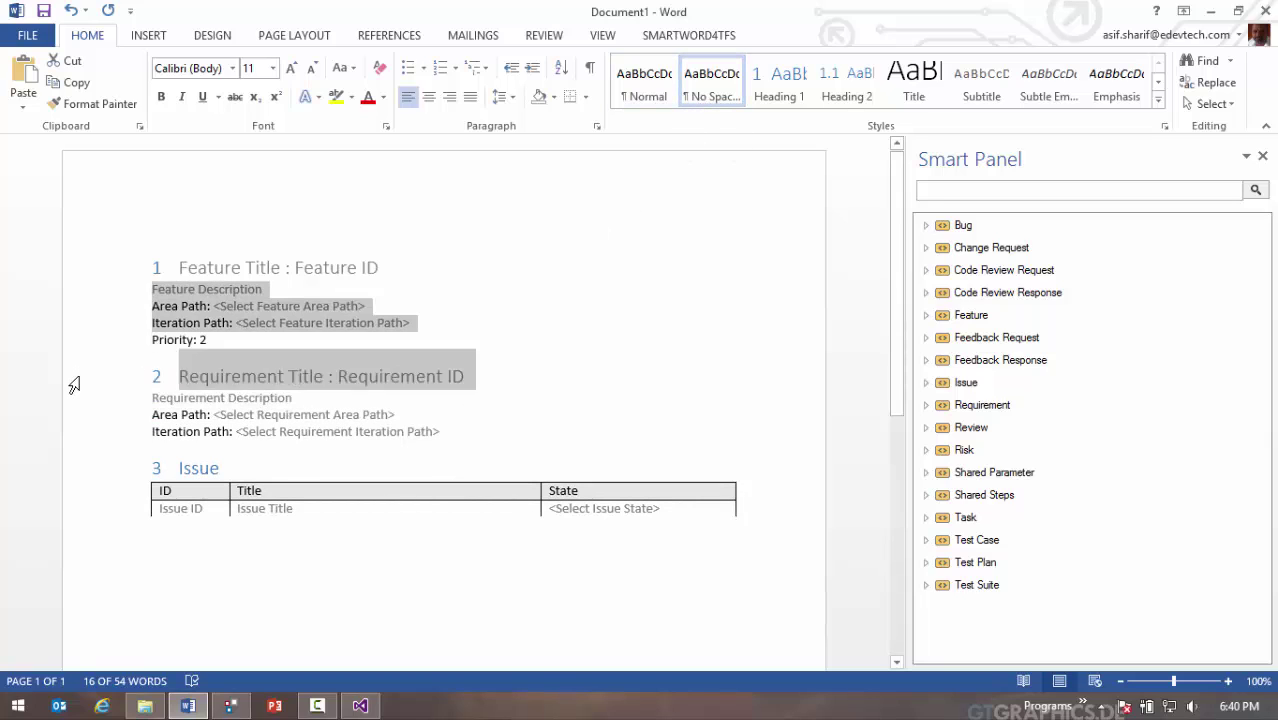
# - Make the Requirement and Issue headings sub-items 1.1 and 1.2 of the Feature
pyautogui.click(672, 37)
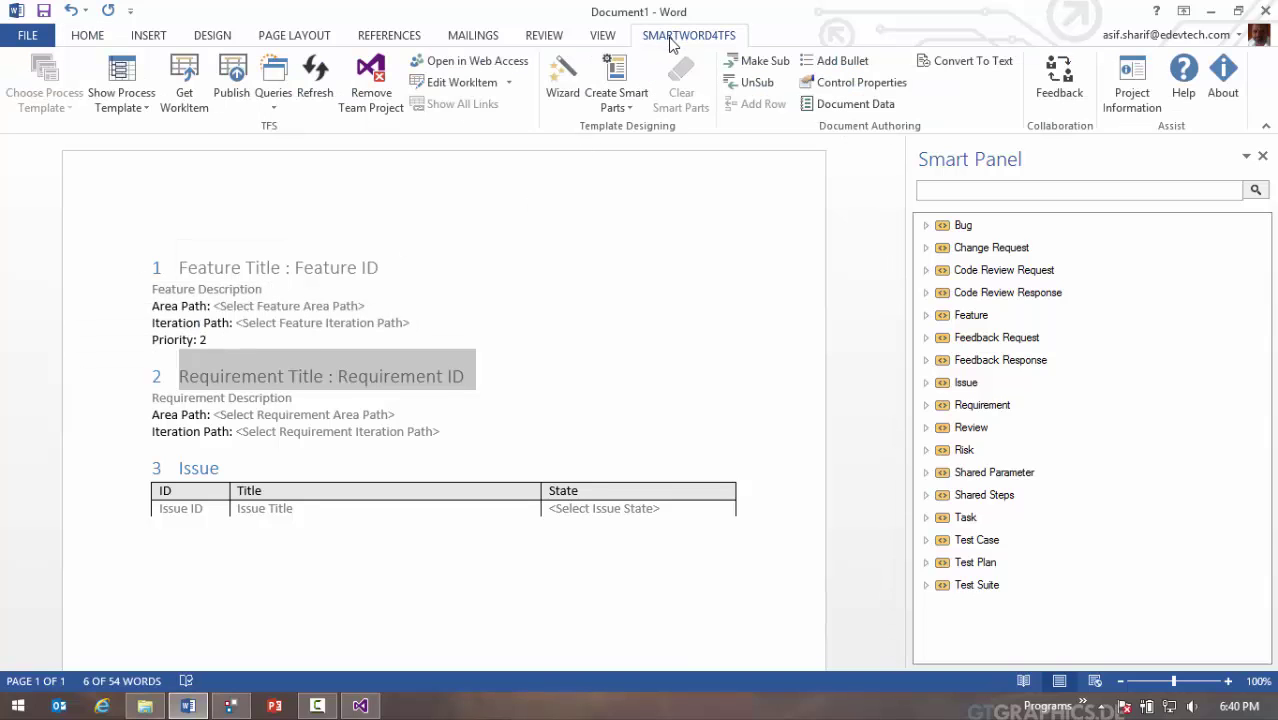
pyautogui.click(740, 61)
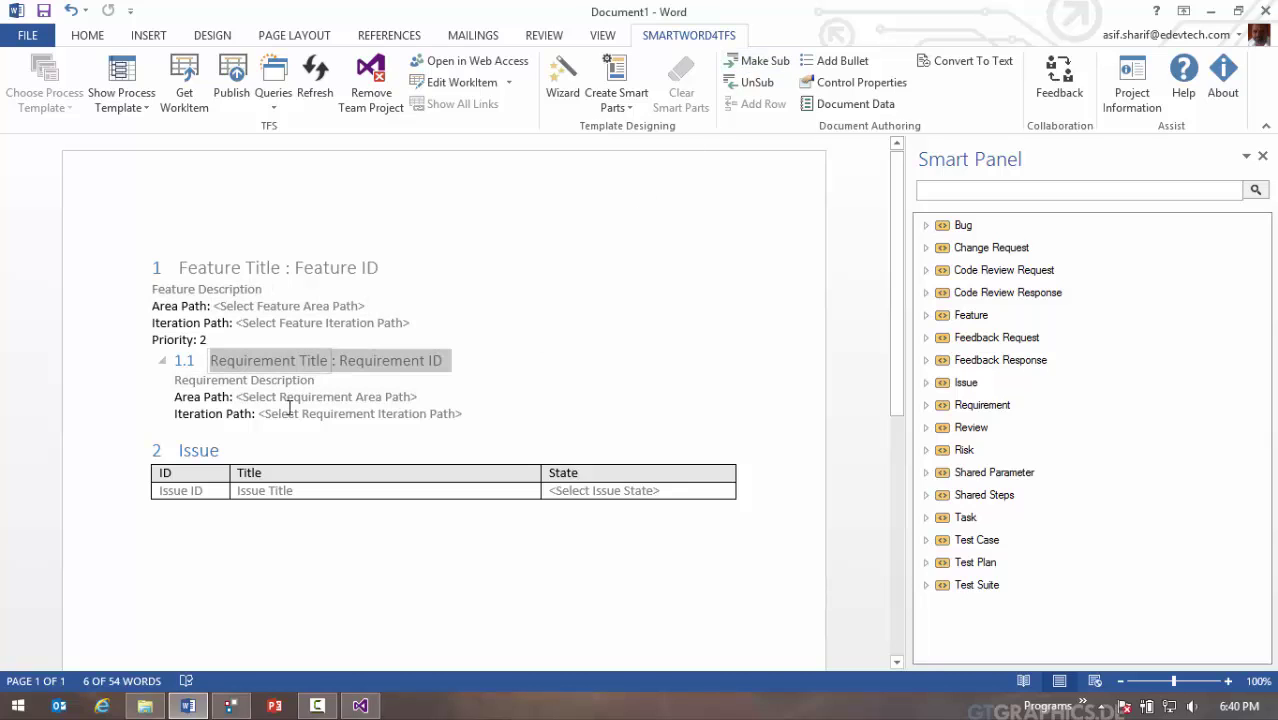
pyautogui.click(86, 459)
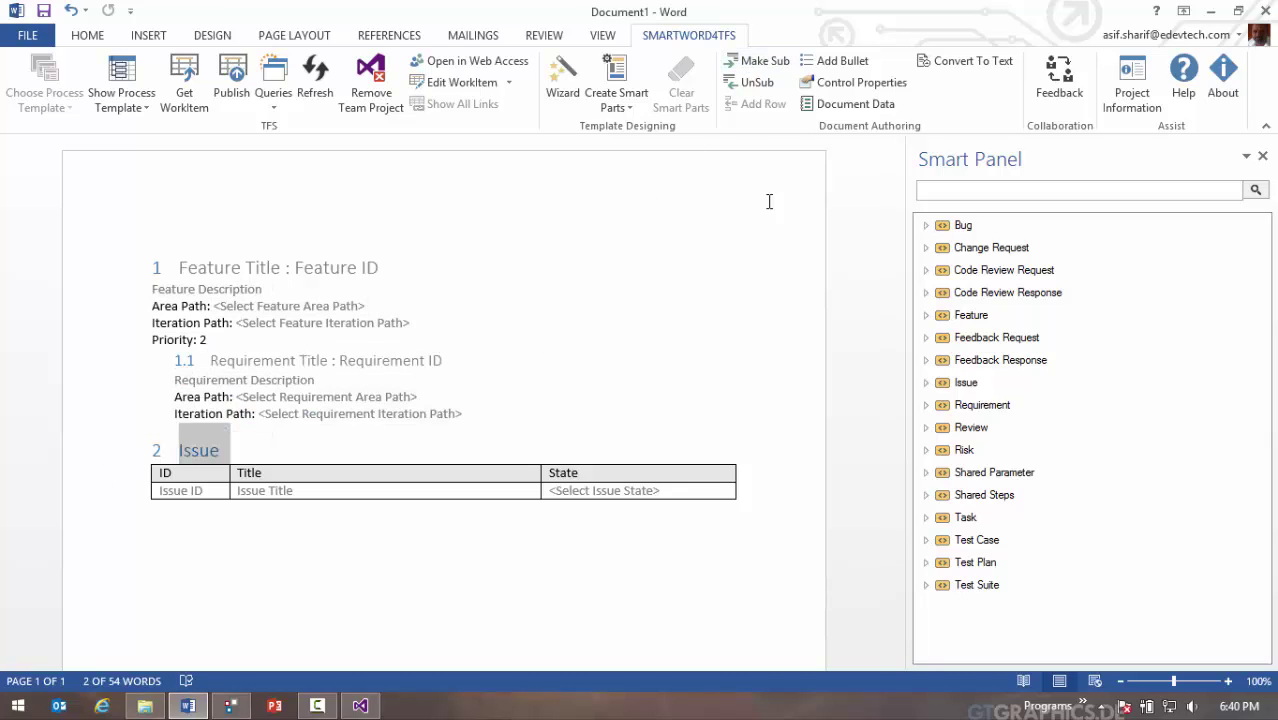
pyautogui.click(768, 64)
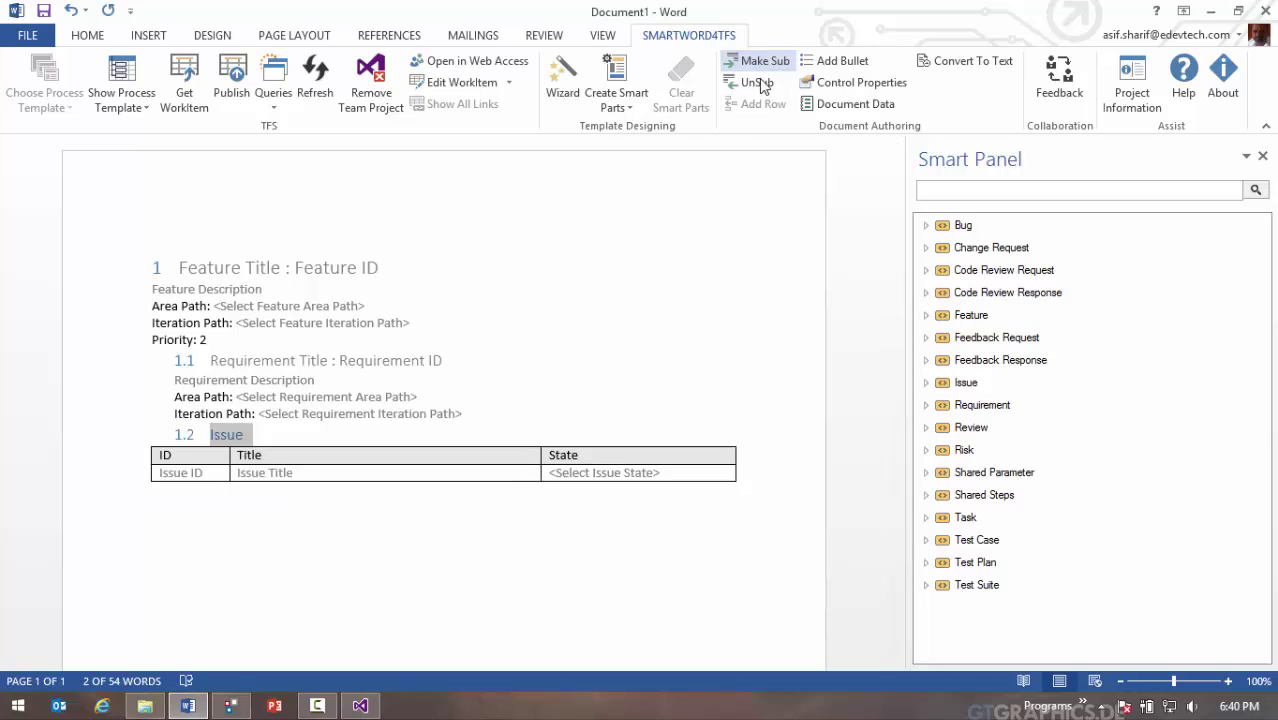
pyautogui.click(421, 502)
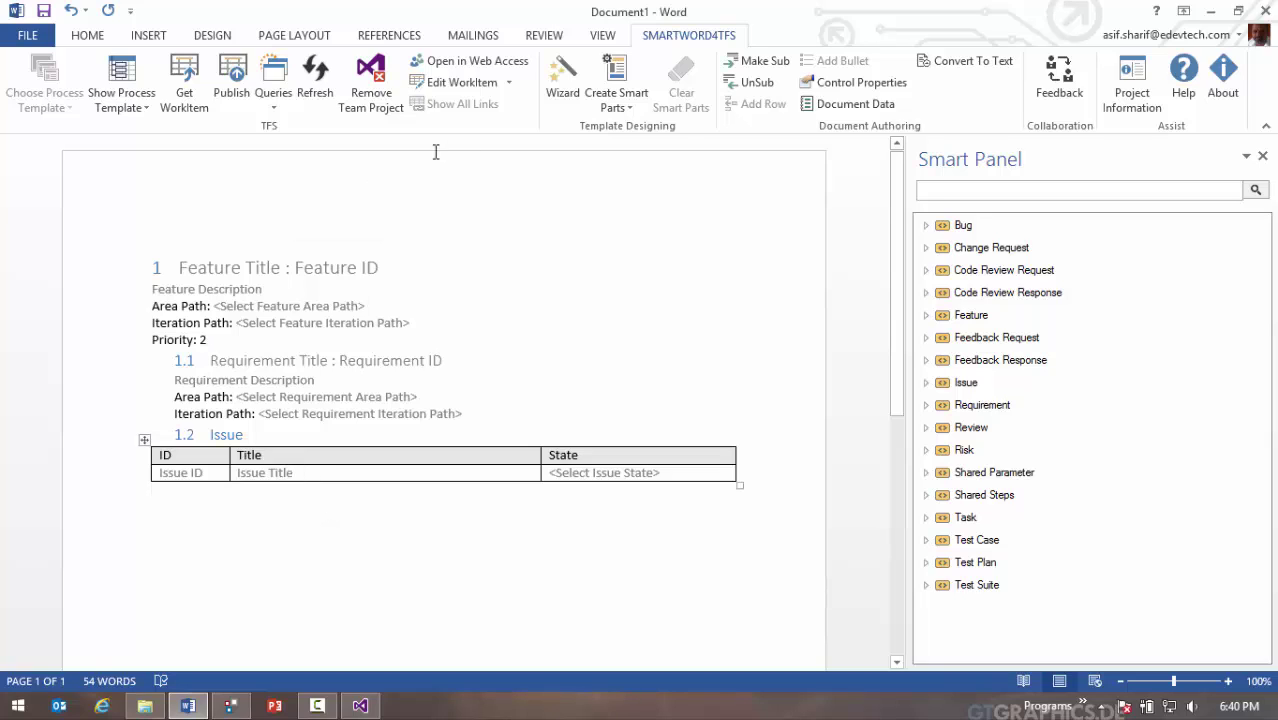
# - Auto-create smart parts from the document, saving it as Feature Title and keeping existing values
pyautogui.click(620, 104)
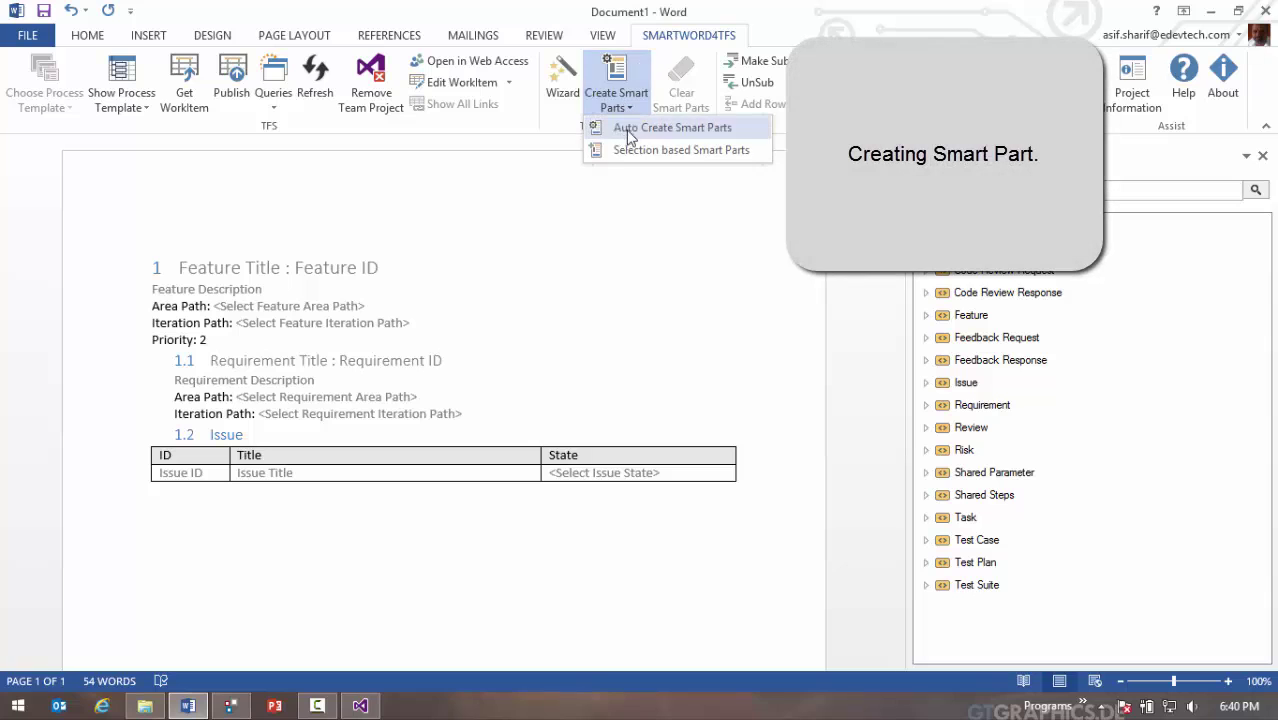
pyautogui.click(627, 129)
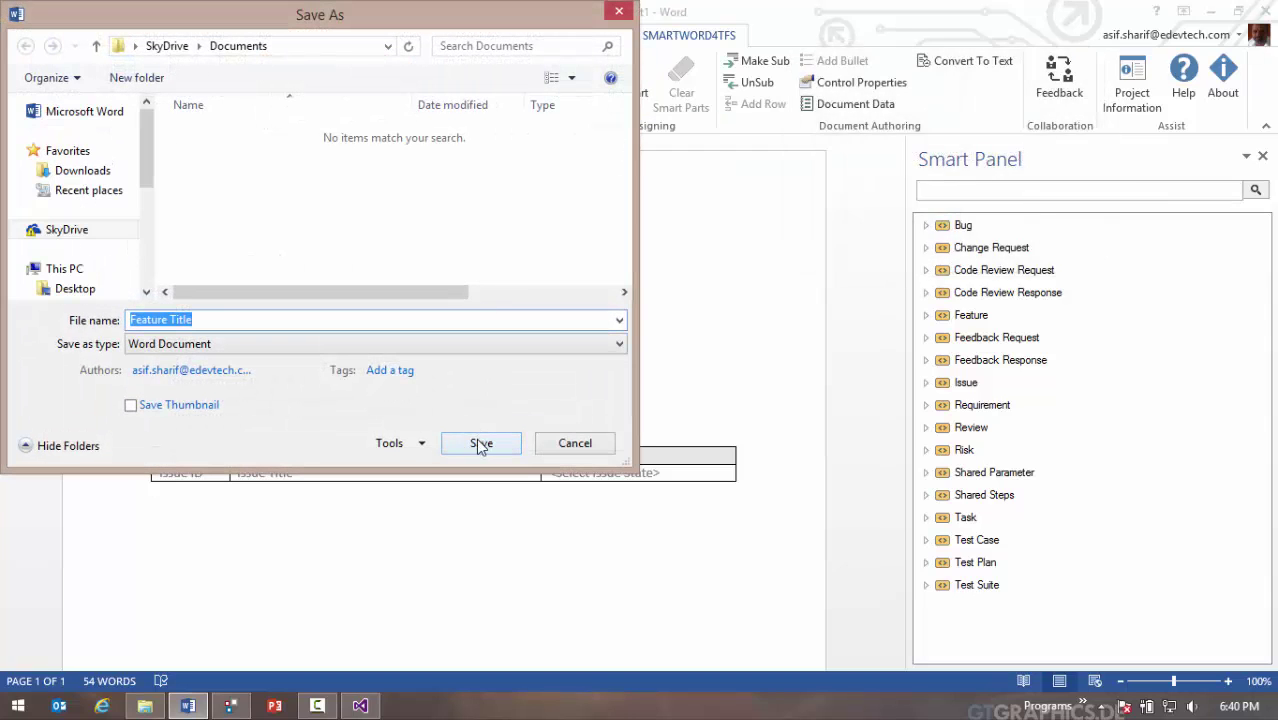
pyautogui.click(480, 442)
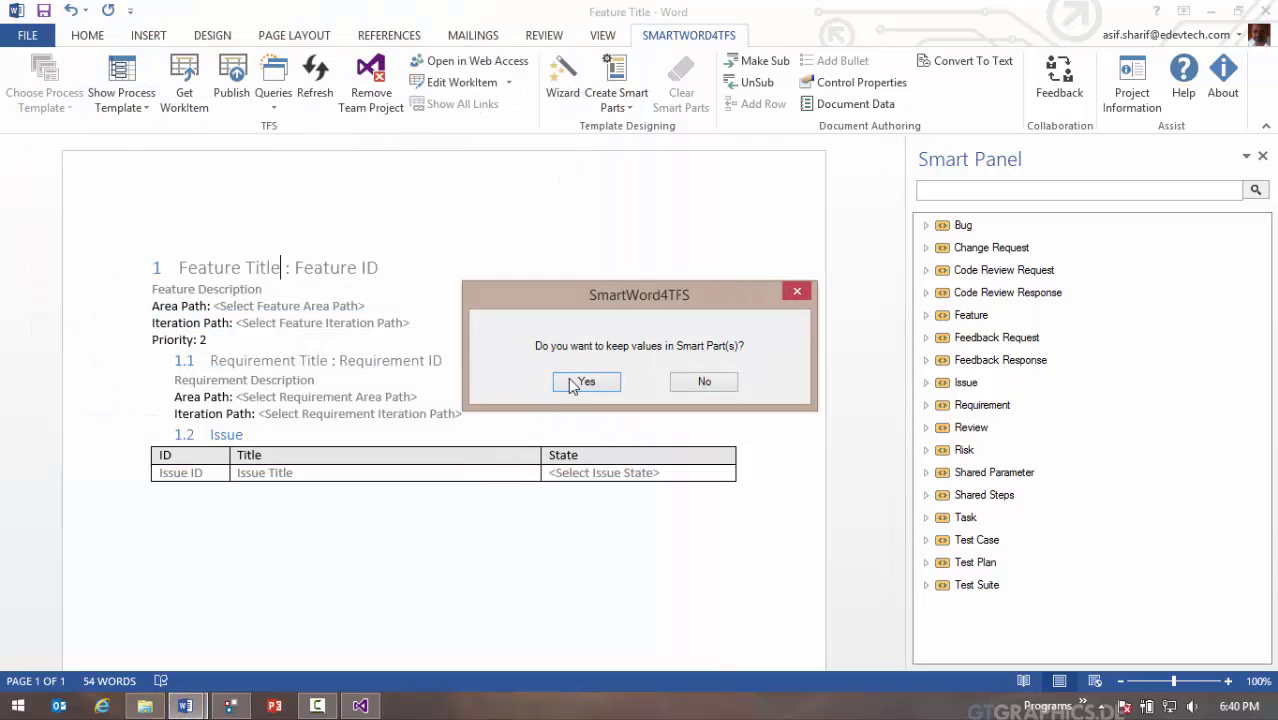
pyautogui.click(580, 378)
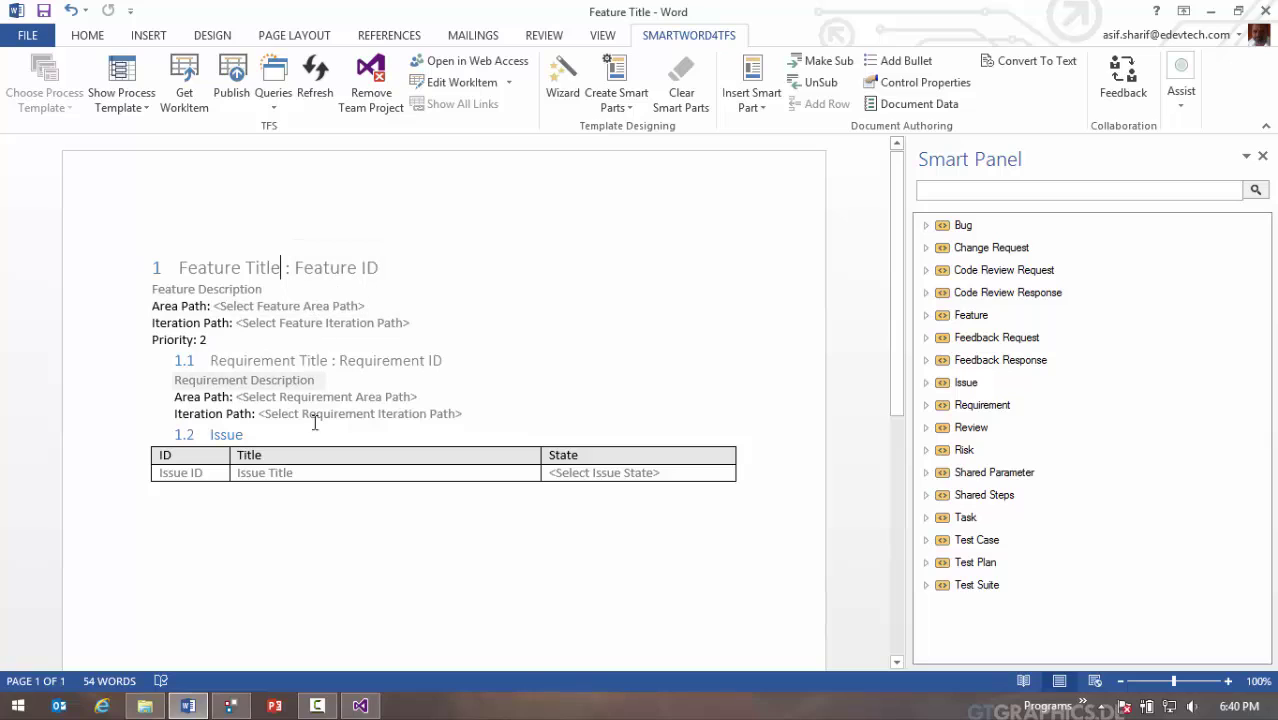
# - Insert a second Feature section and its Requirement below the Issue table
pyautogui.click(275, 535)
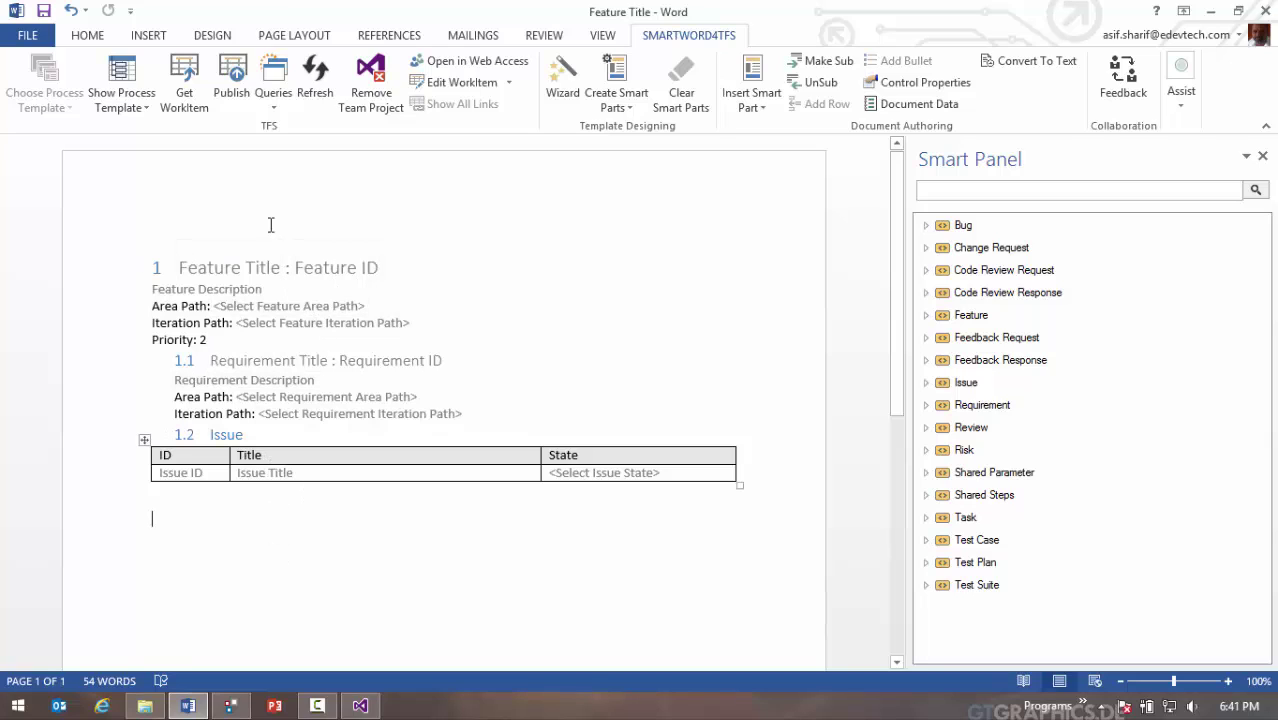
pyautogui.click(757, 97)
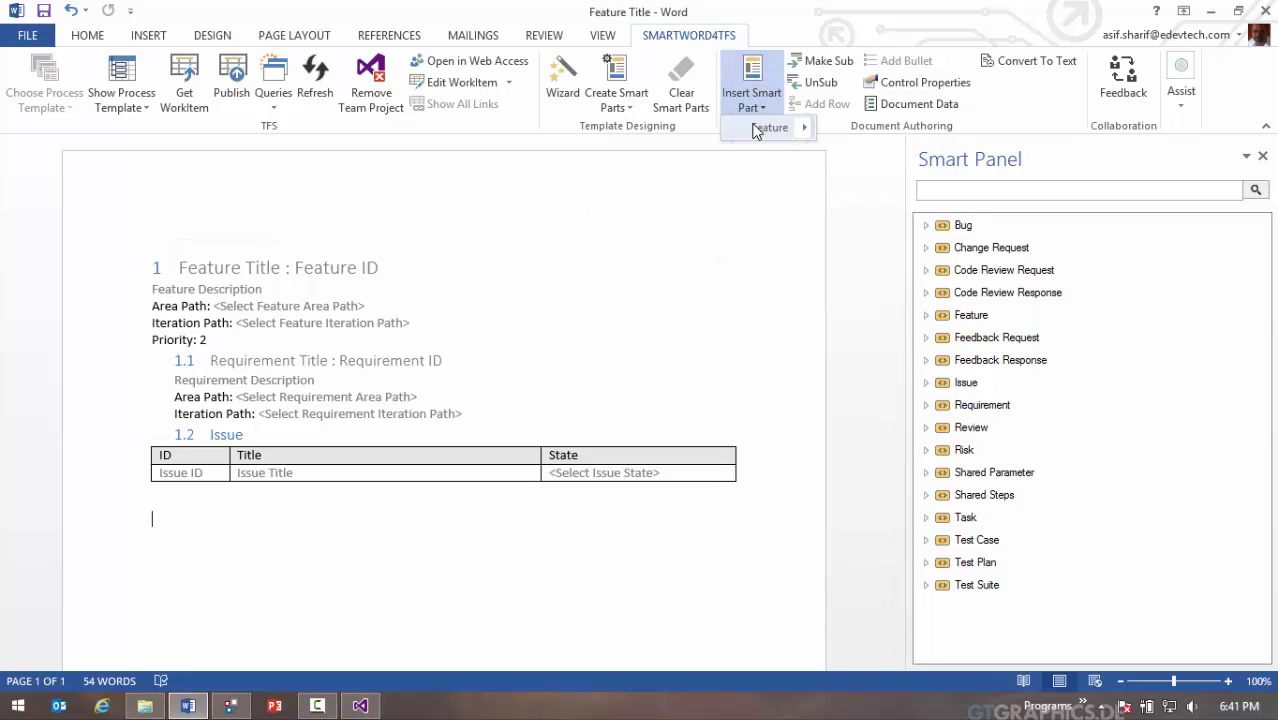
pyautogui.click(757, 128)
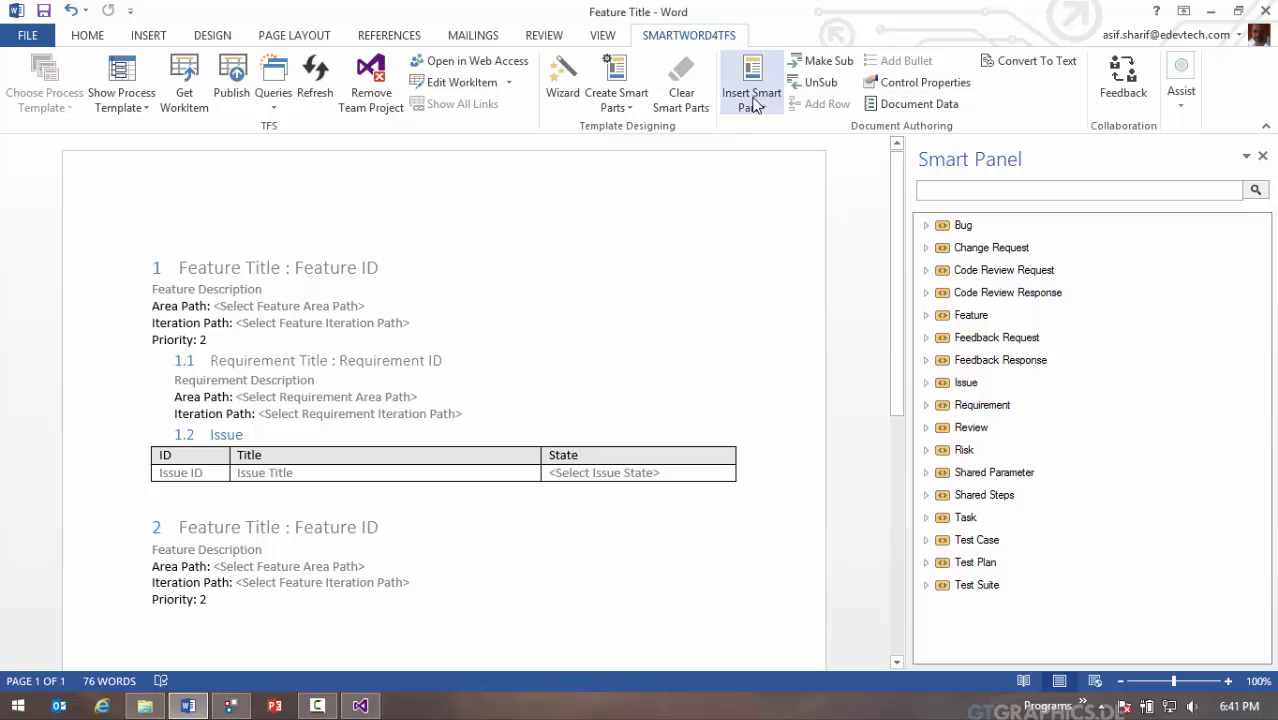
pyautogui.click(757, 105)
pyautogui.moveTo(758, 123)
pyautogui.click(830, 133)
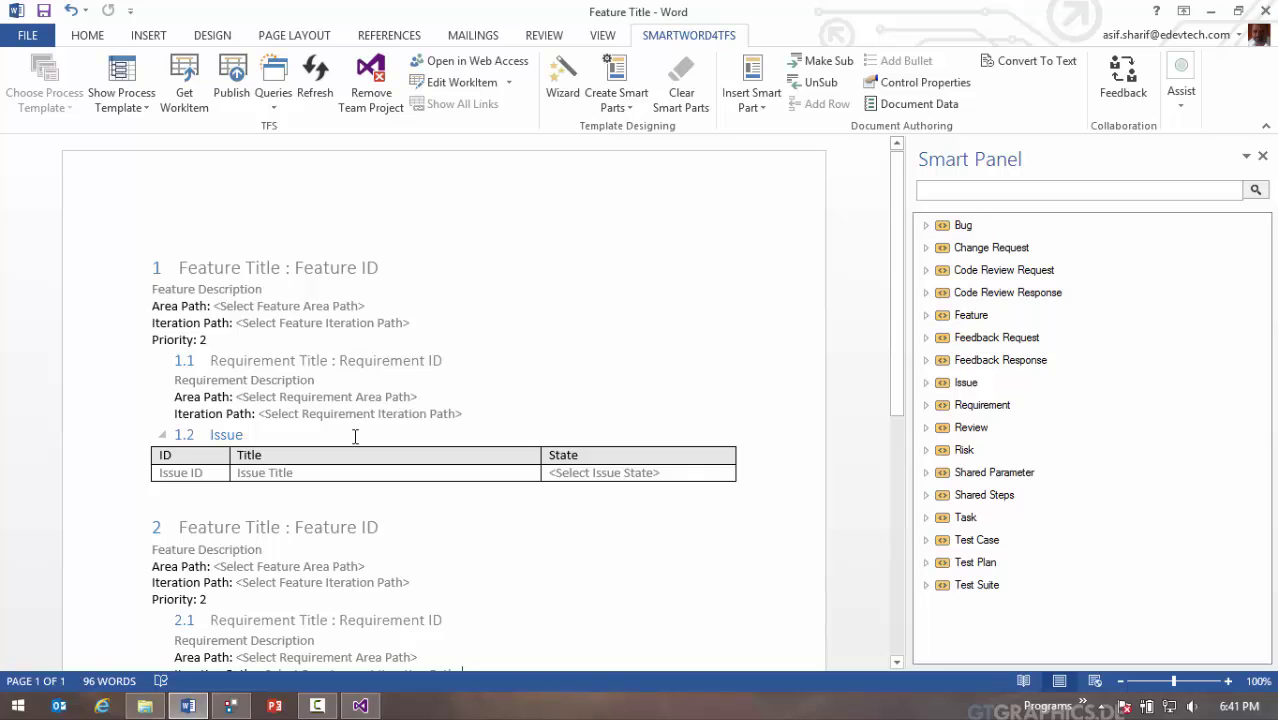
pyautogui.scroll(-1, 320, 340)
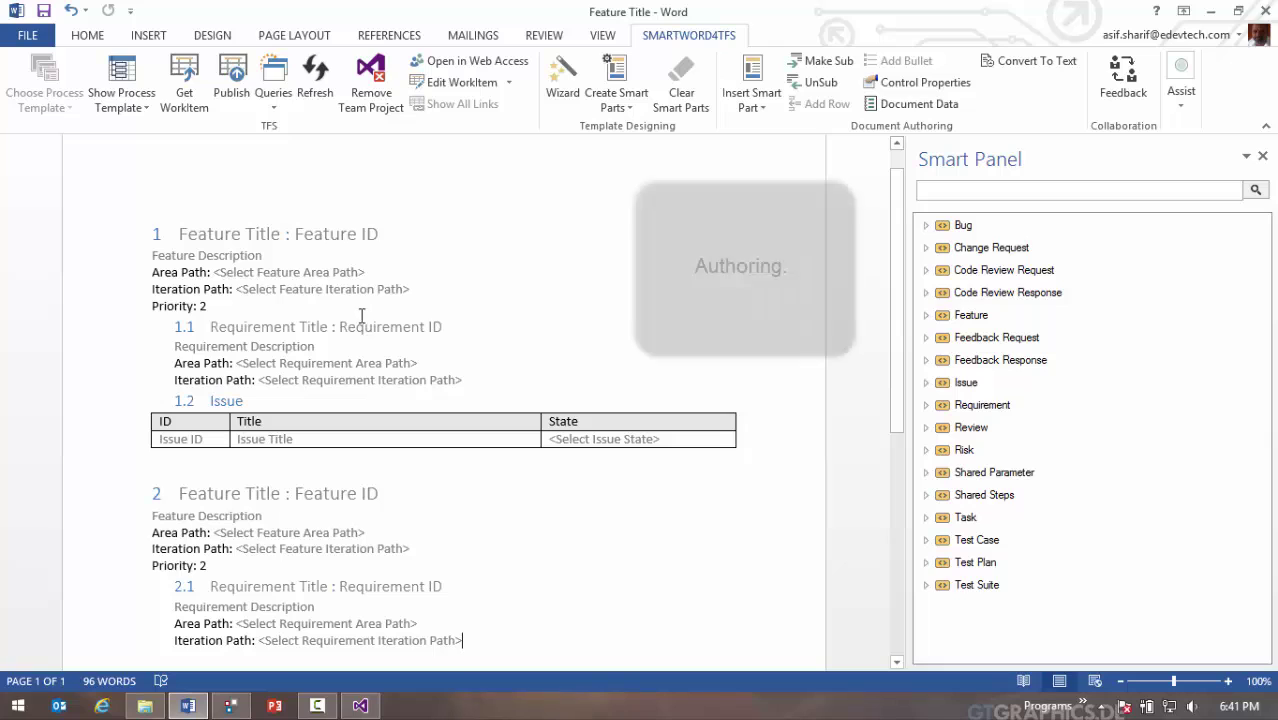
# - Title the first feature 'User Management' and type 'Desec' in its description
pyautogui.scroll(-1, 320, 300)
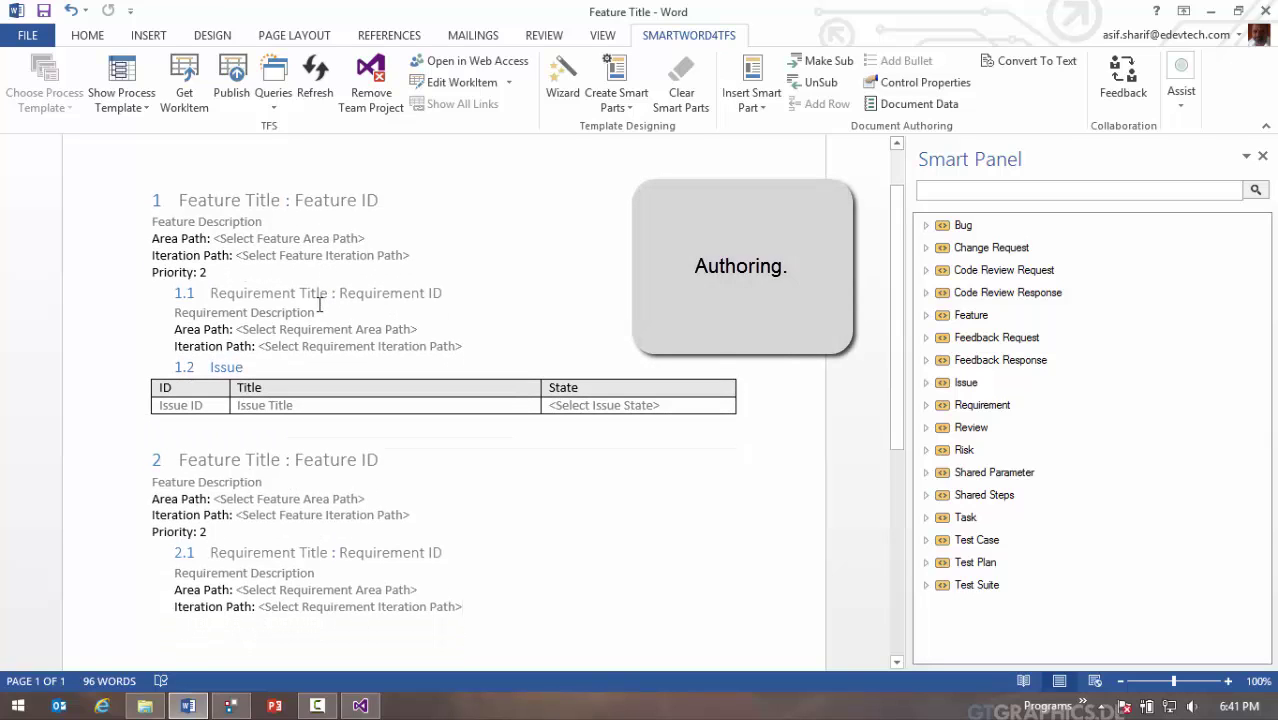
pyautogui.click(230, 200)
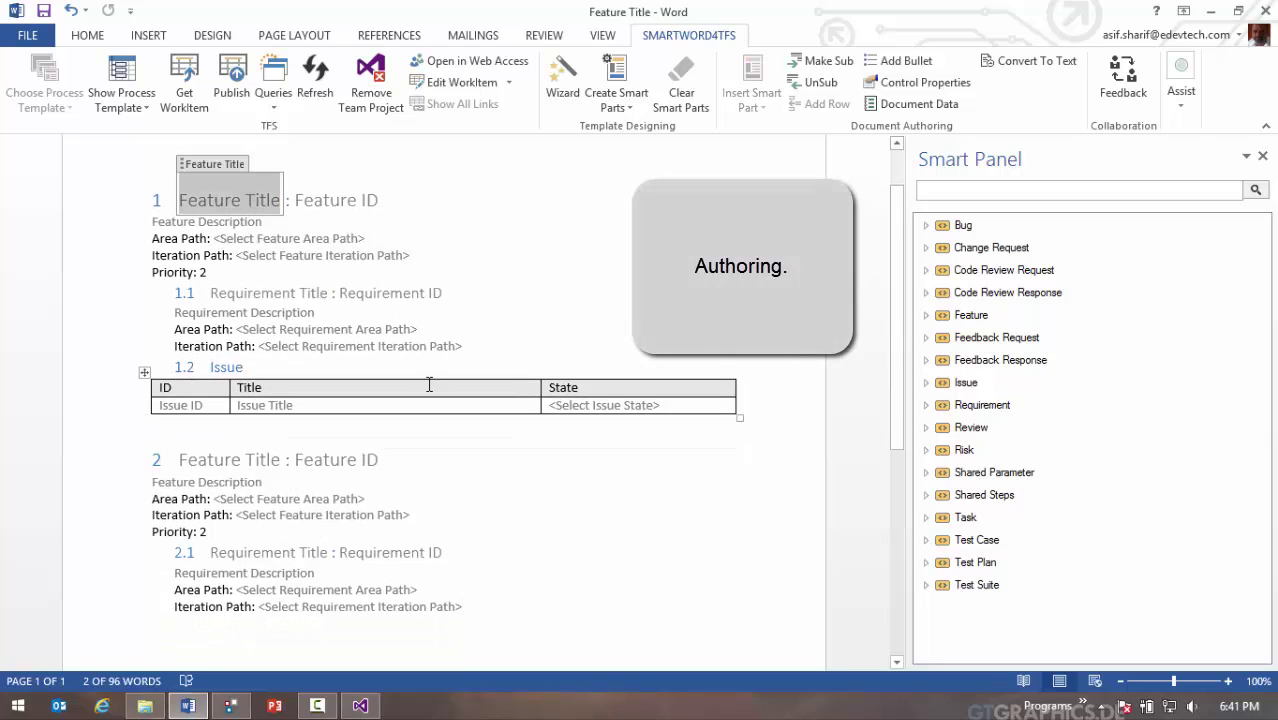
pyautogui.write('User Management')
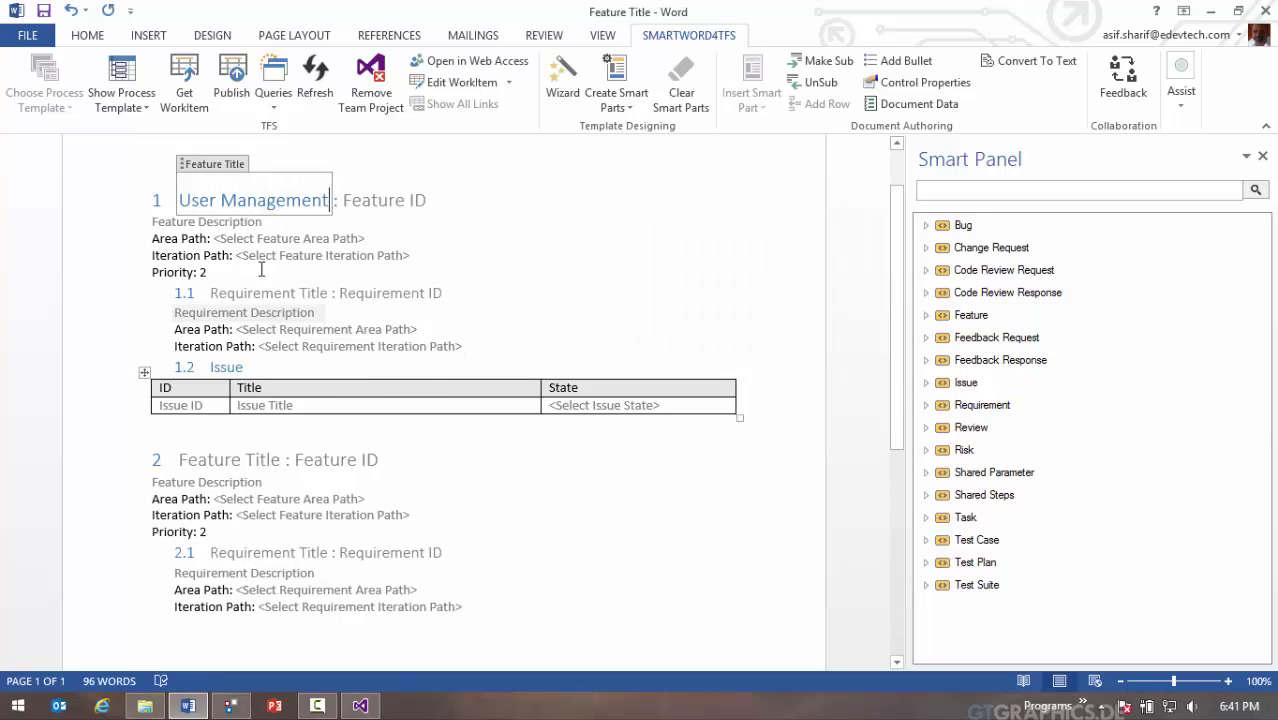
pyautogui.click(250, 221)
pyautogui.write('Desec')
pyautogui.press('Return')
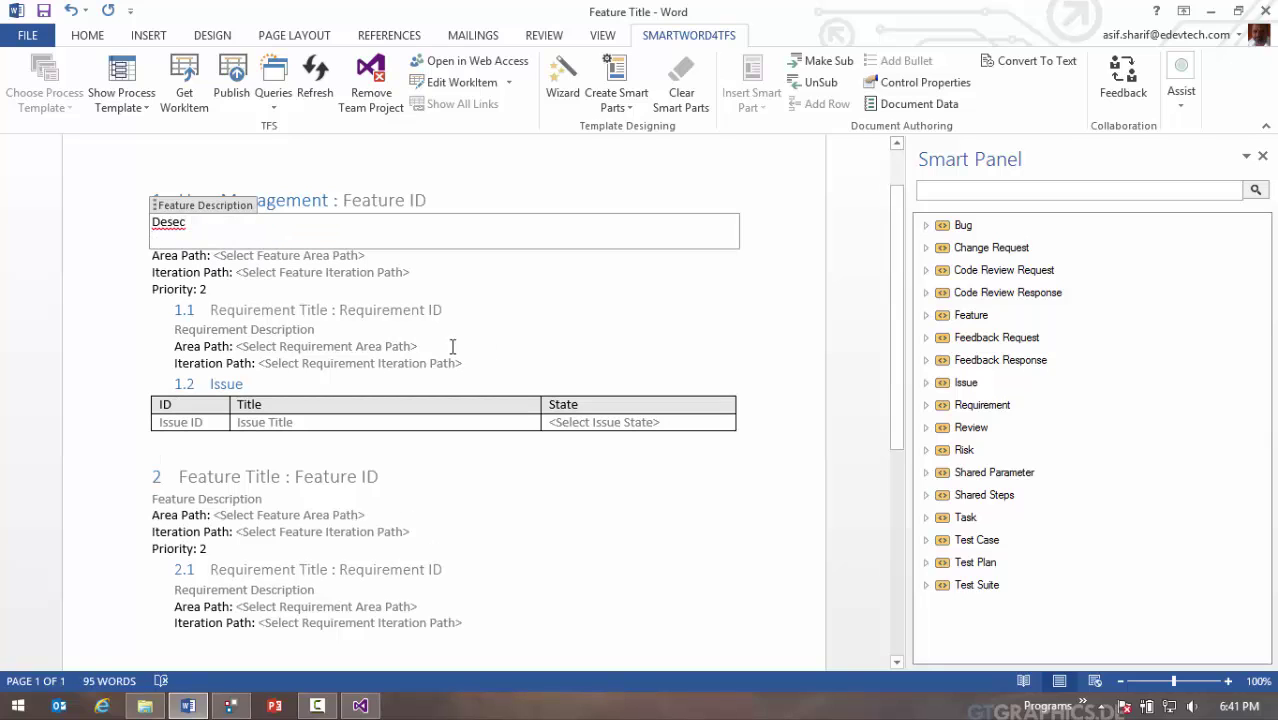
# - Insert an online Diagram meeting picture into the description and shrink it to about 2.59 inches
pyautogui.click(148, 35)
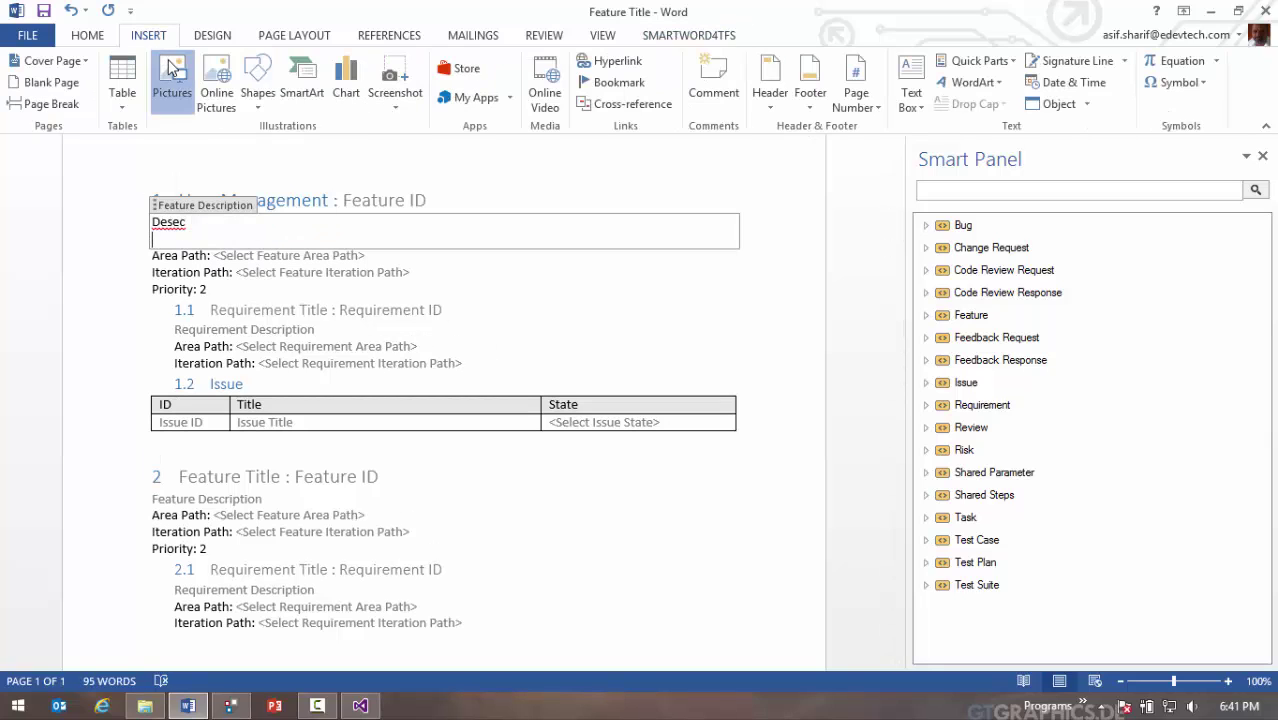
pyautogui.click(170, 67)
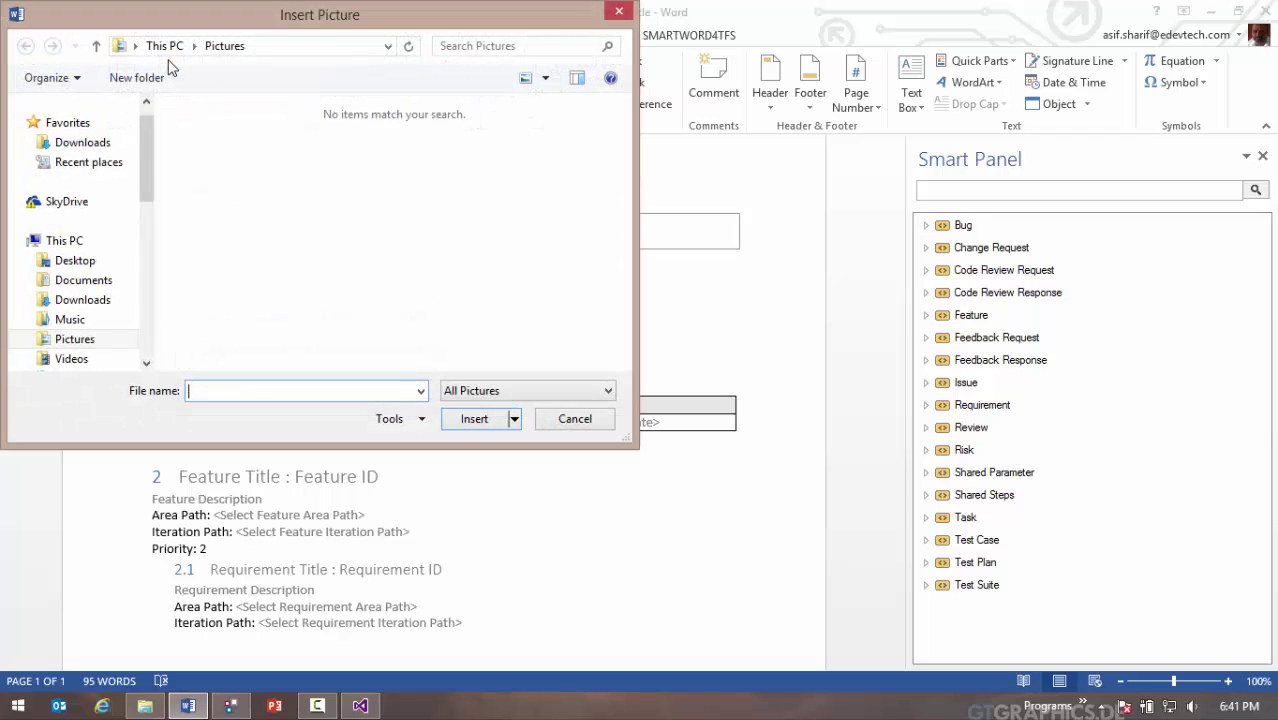
pyautogui.click(551, 417)
pyautogui.click(225, 93)
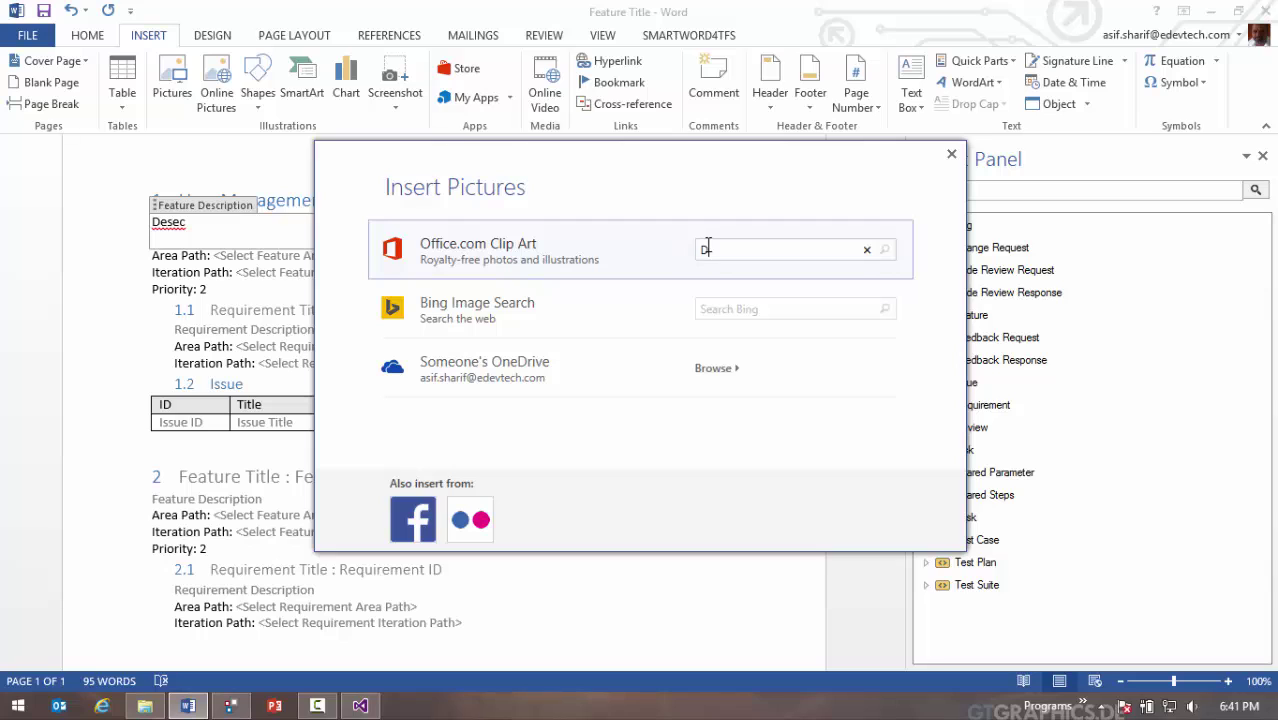
pyautogui.press('Return')
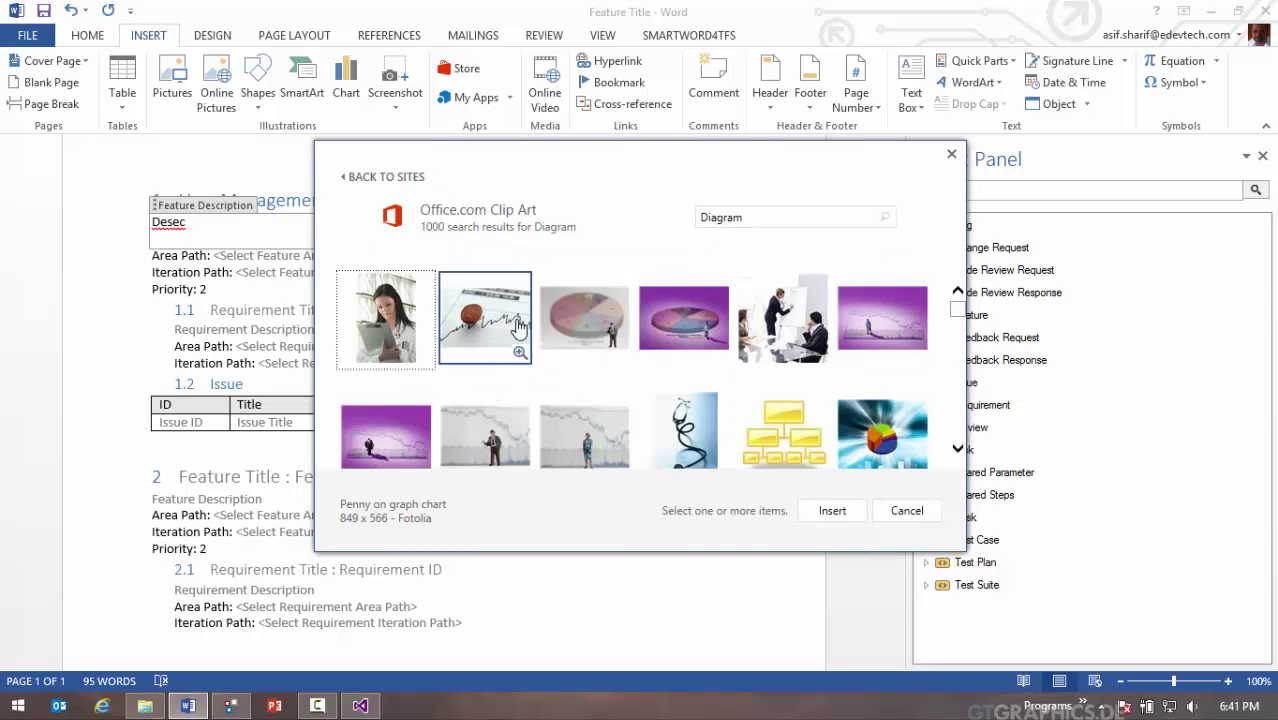
pyautogui.doubleClick(783, 320)
pyautogui.scroll(-4, 621, 413)
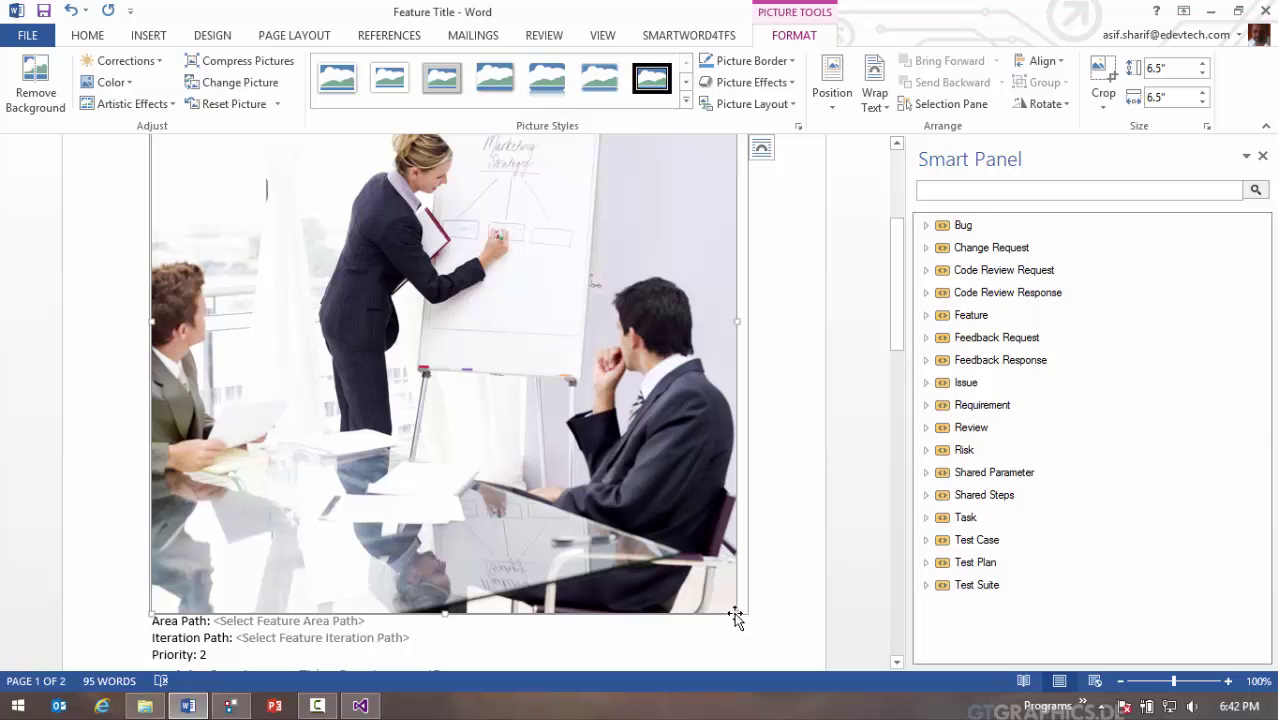
pyautogui.moveTo(720, 612); pyautogui.dragTo(388, 380)
pyautogui.scroll(1, 434, 294)
# - Set the feature's Iteration Path to Iteration 1, keeping Priority at 2
pyautogui.scroll(-2, 434, 294)
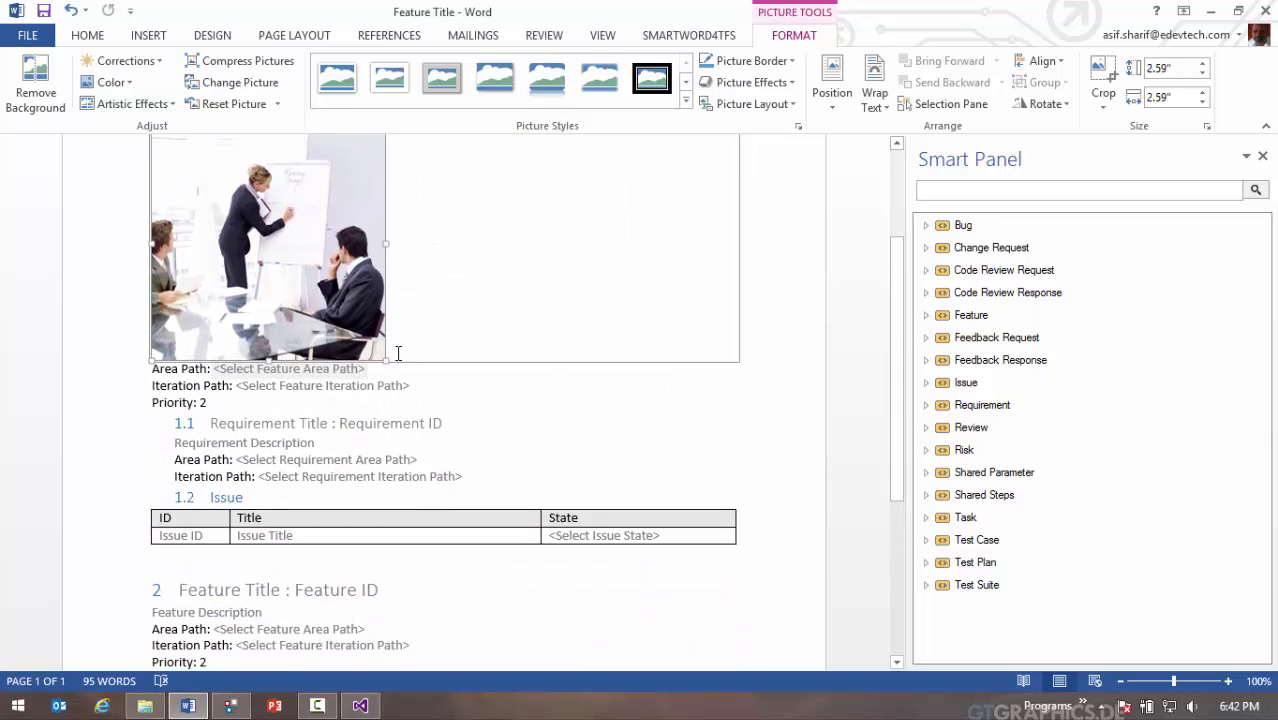
pyautogui.click(327, 391)
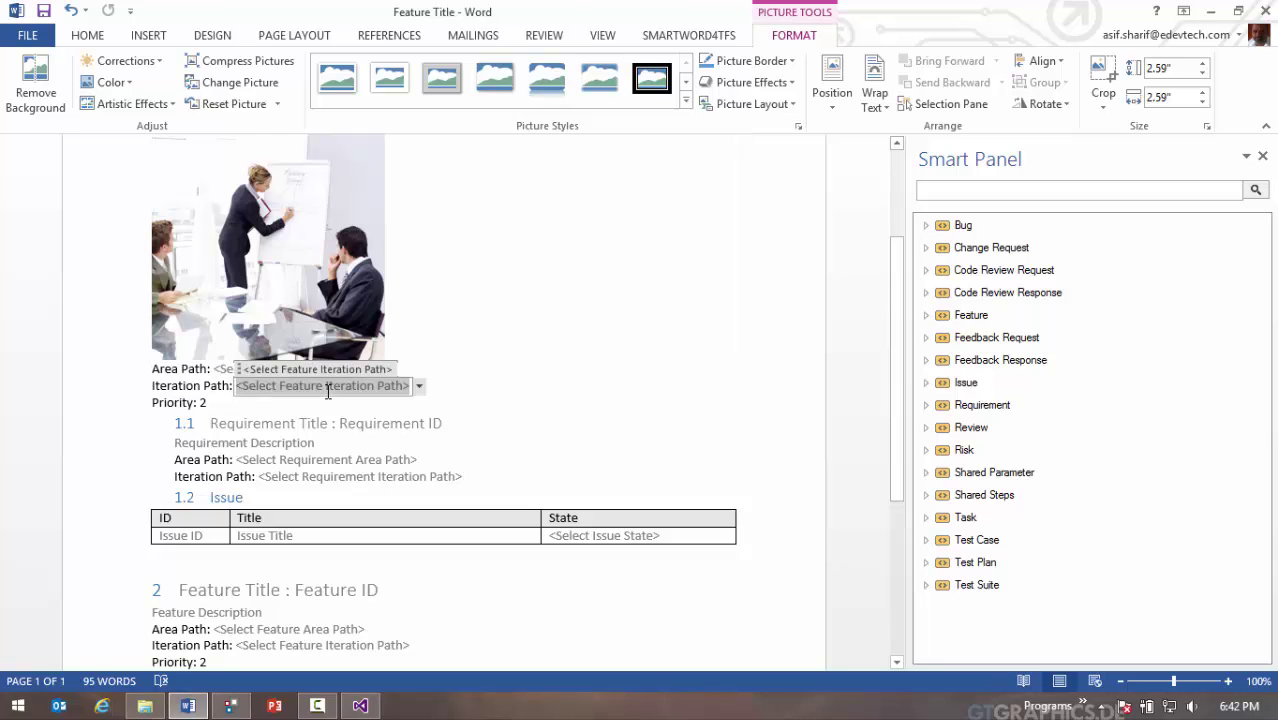
pyautogui.click(419, 386)
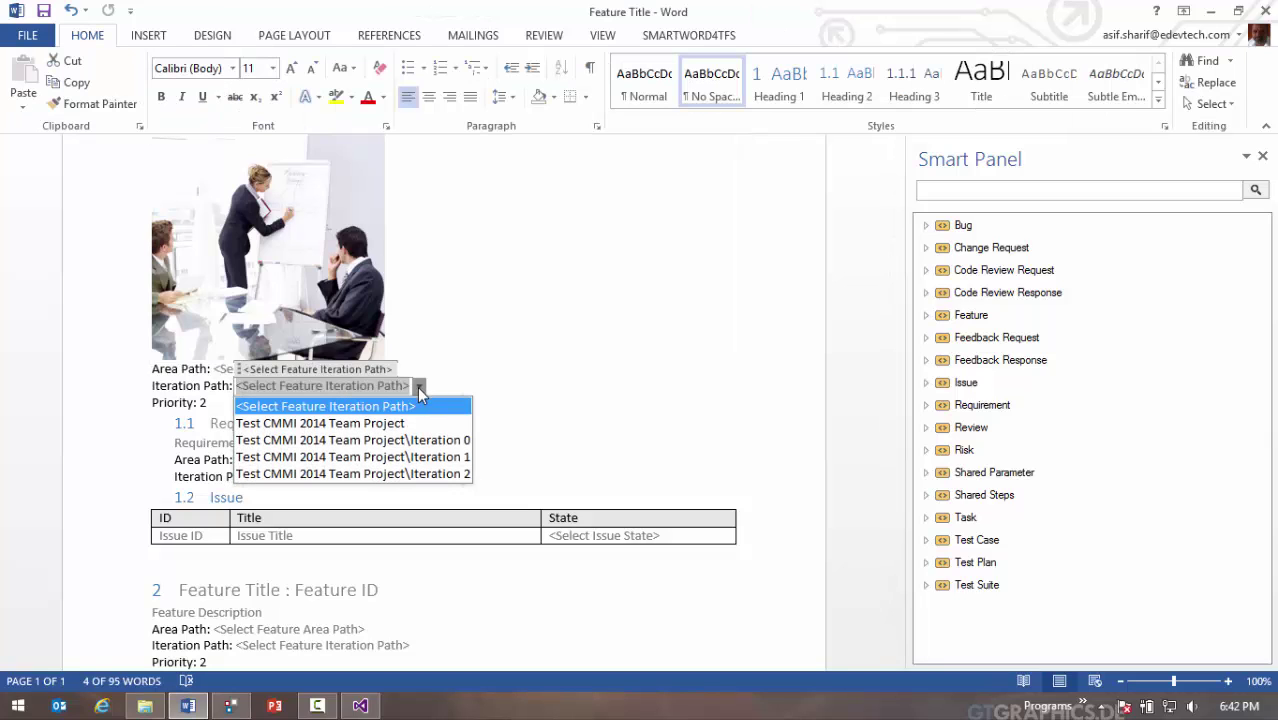
pyautogui.click(407, 457)
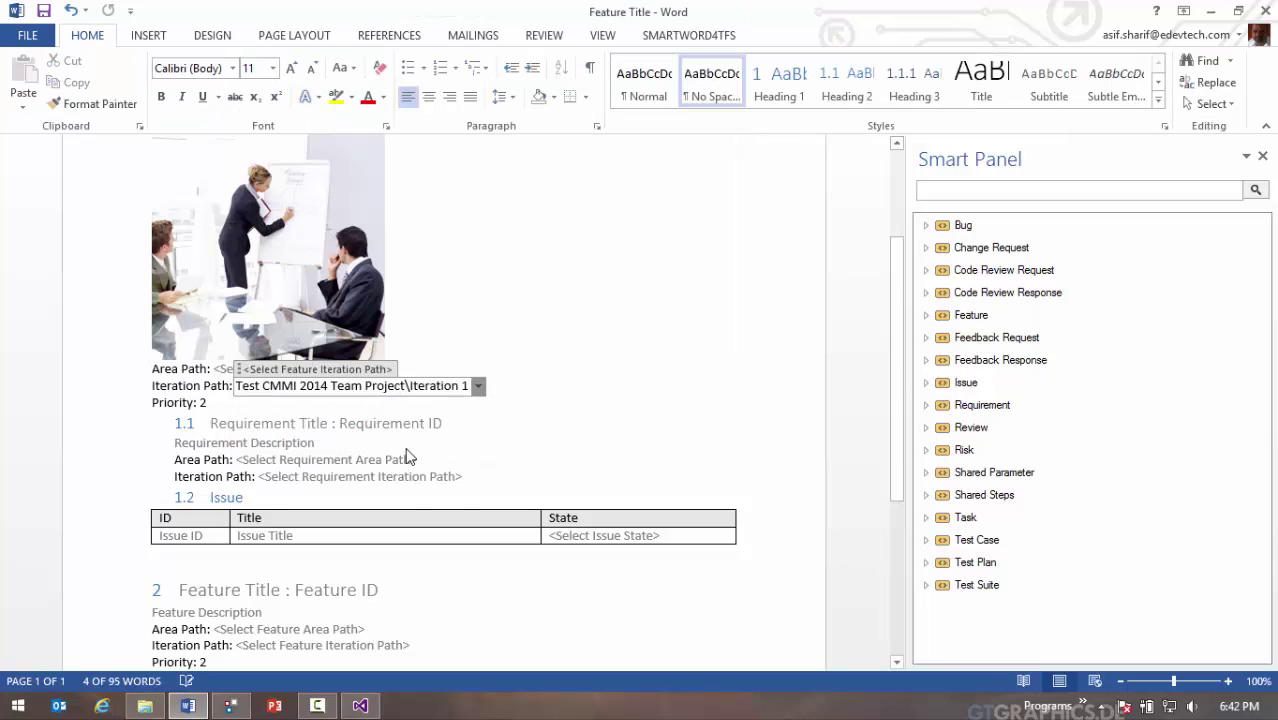
pyautogui.click(203, 402)
pyautogui.click(217, 403)
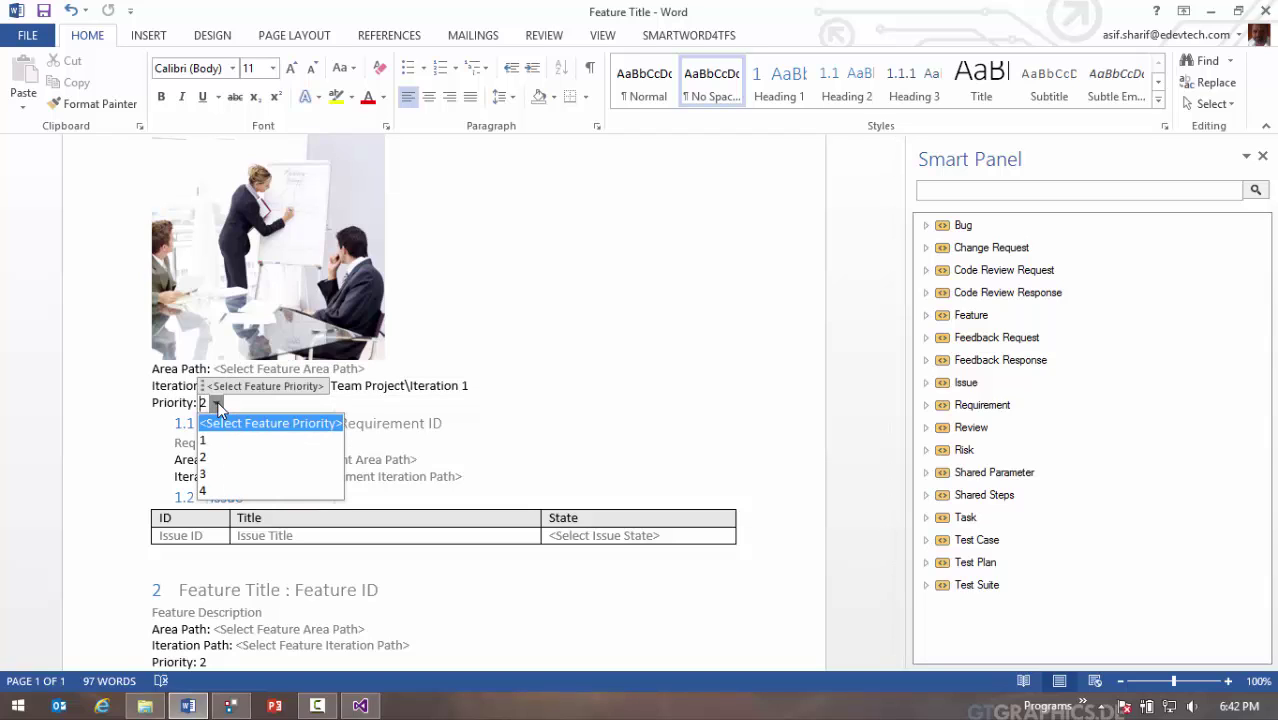
pyautogui.click(234, 466)
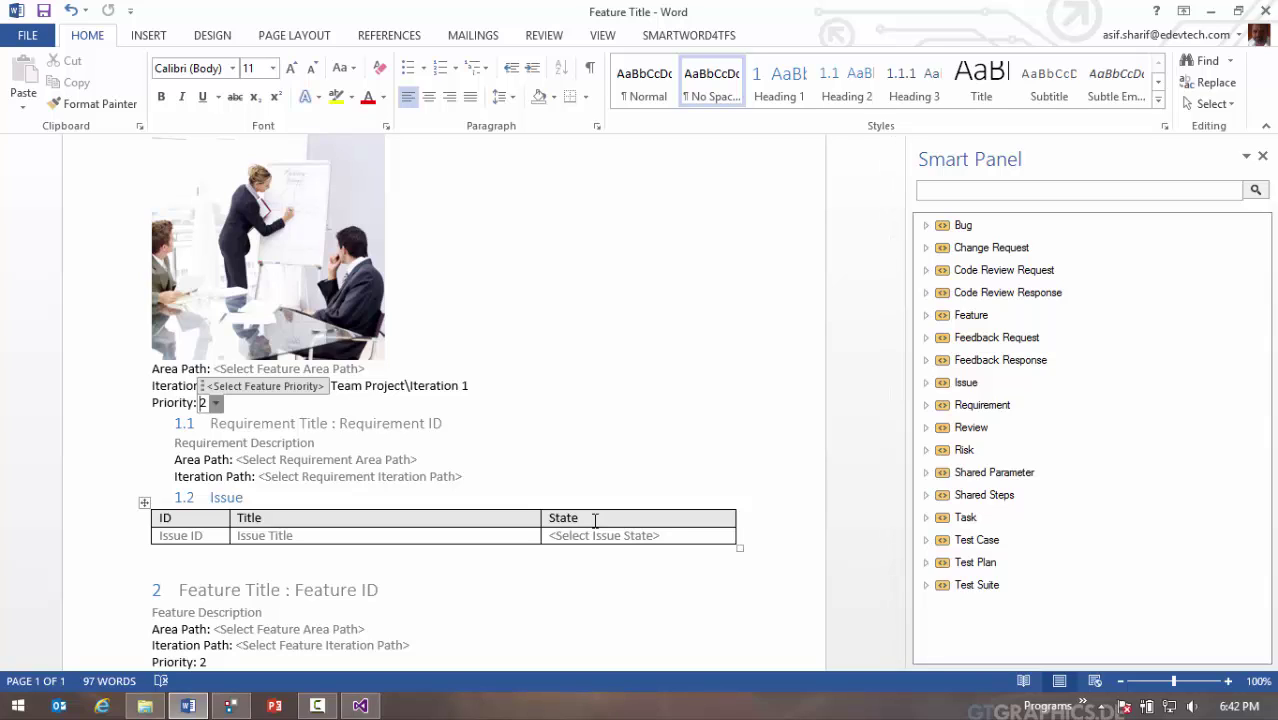
# - Title requirement 1.1 'System shall allow user to register' with description 'Desc'
pyautogui.click(300, 424)
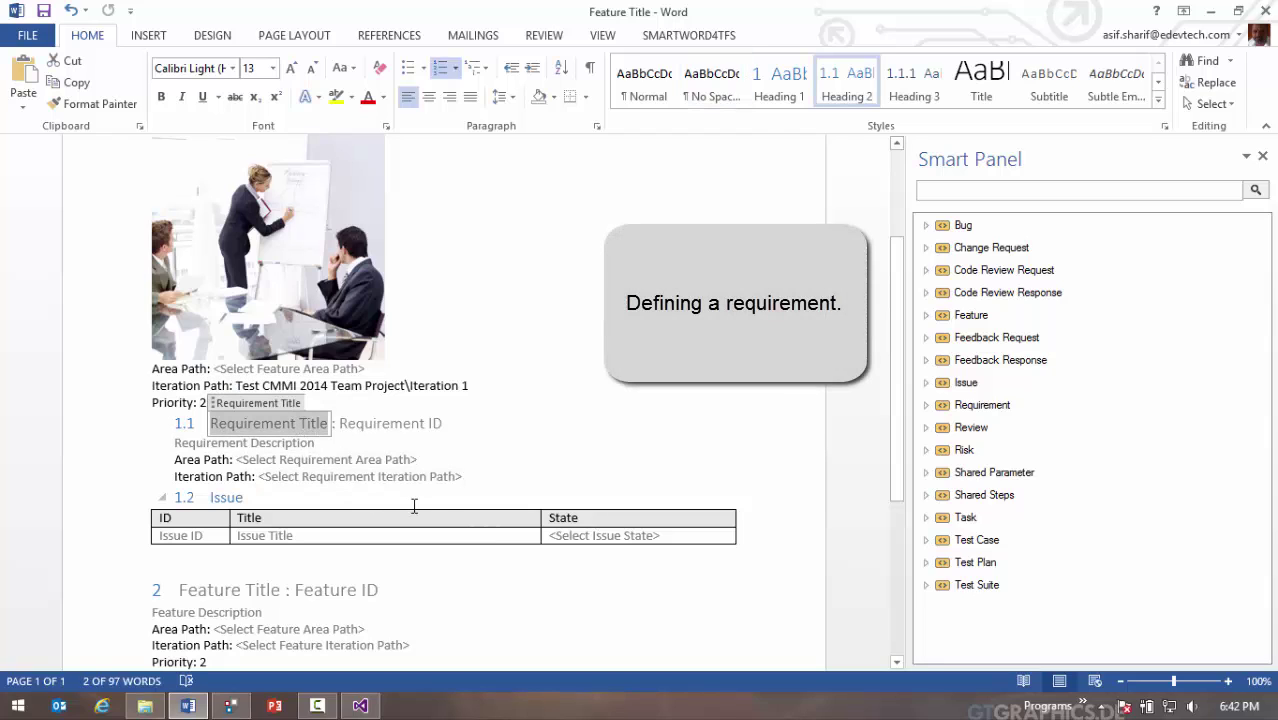
pyautogui.write('Sys')
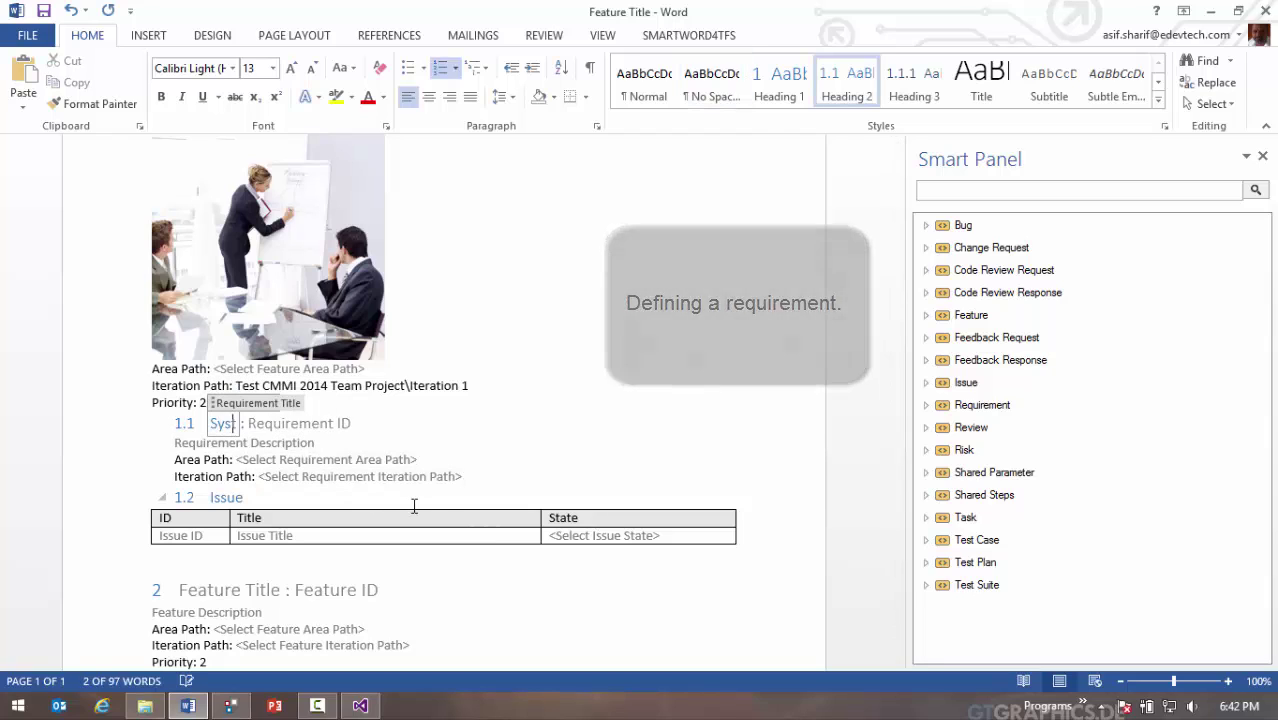
pyautogui.write('tem shall allo')
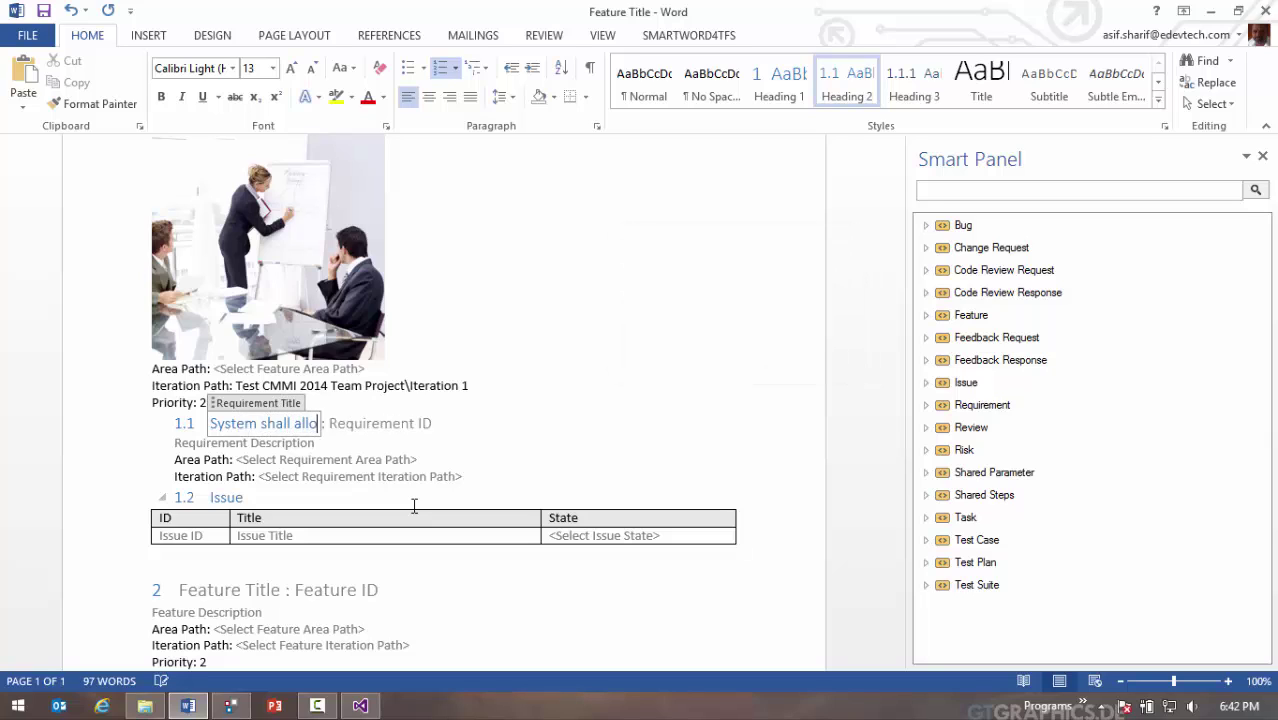
pyautogui.write('w user too ')
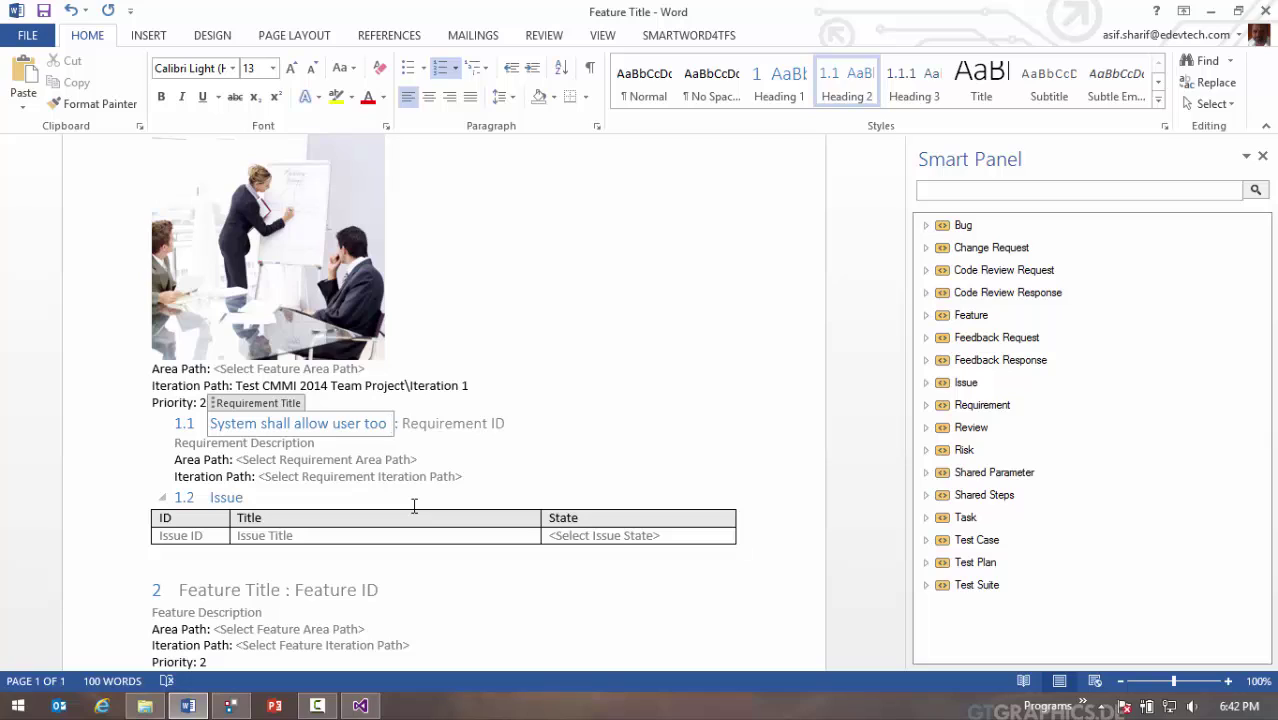
pyautogui.write('register')
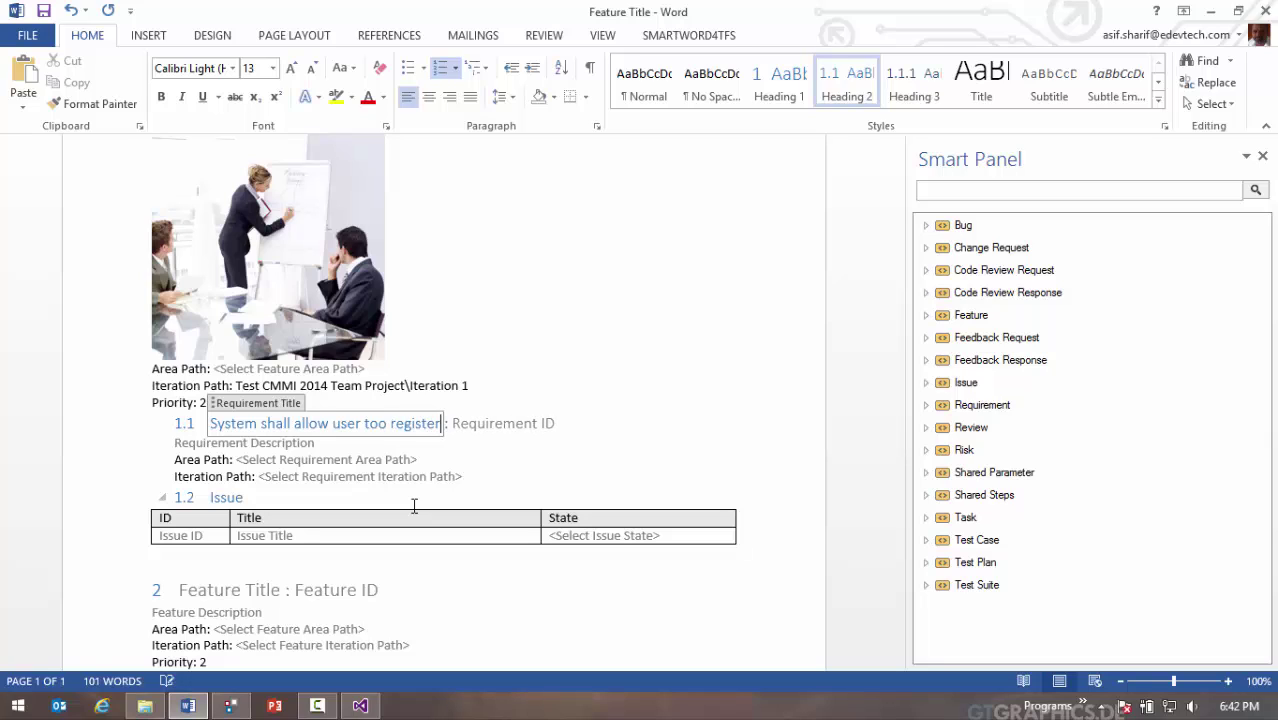
pyautogui.press('BackSpace')
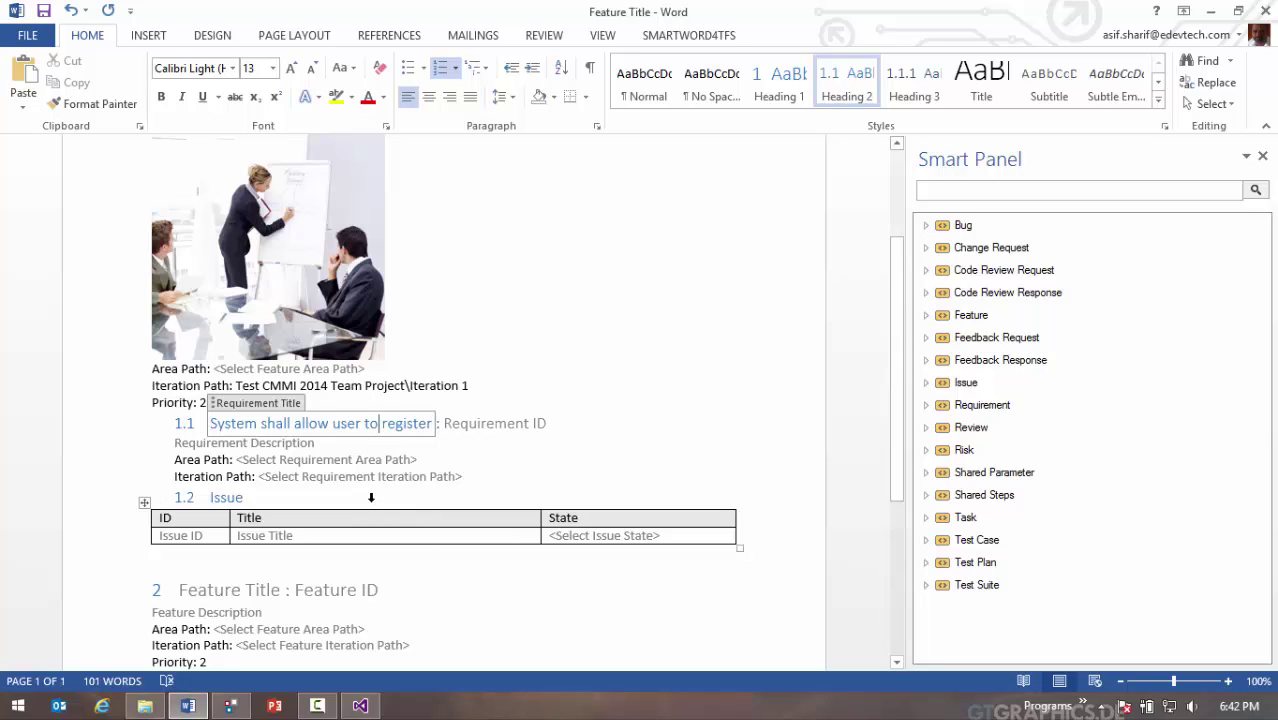
pyautogui.click(284, 443)
pyautogui.write('Desc')
pyautogui.press('Return')
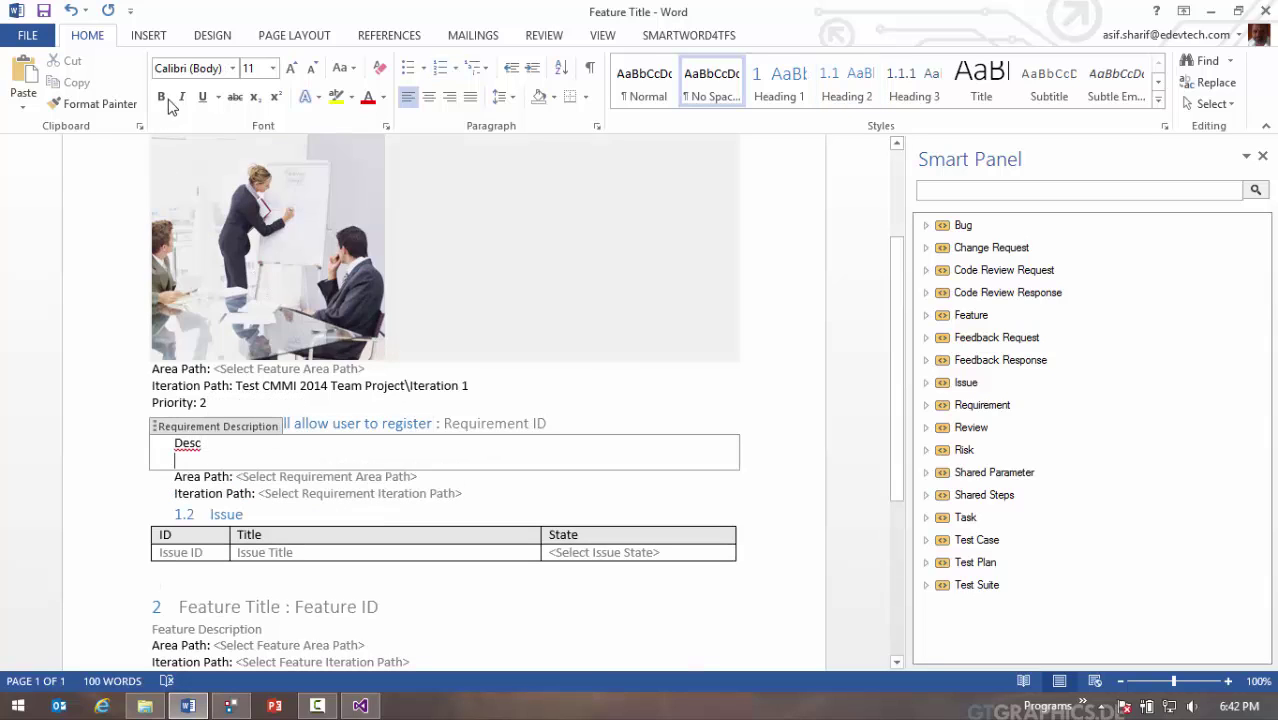
# - Insert a 3x3 table below Desc holding AAA, BB, CC and DD
pyautogui.click(150, 36)
pyautogui.click(122, 95)
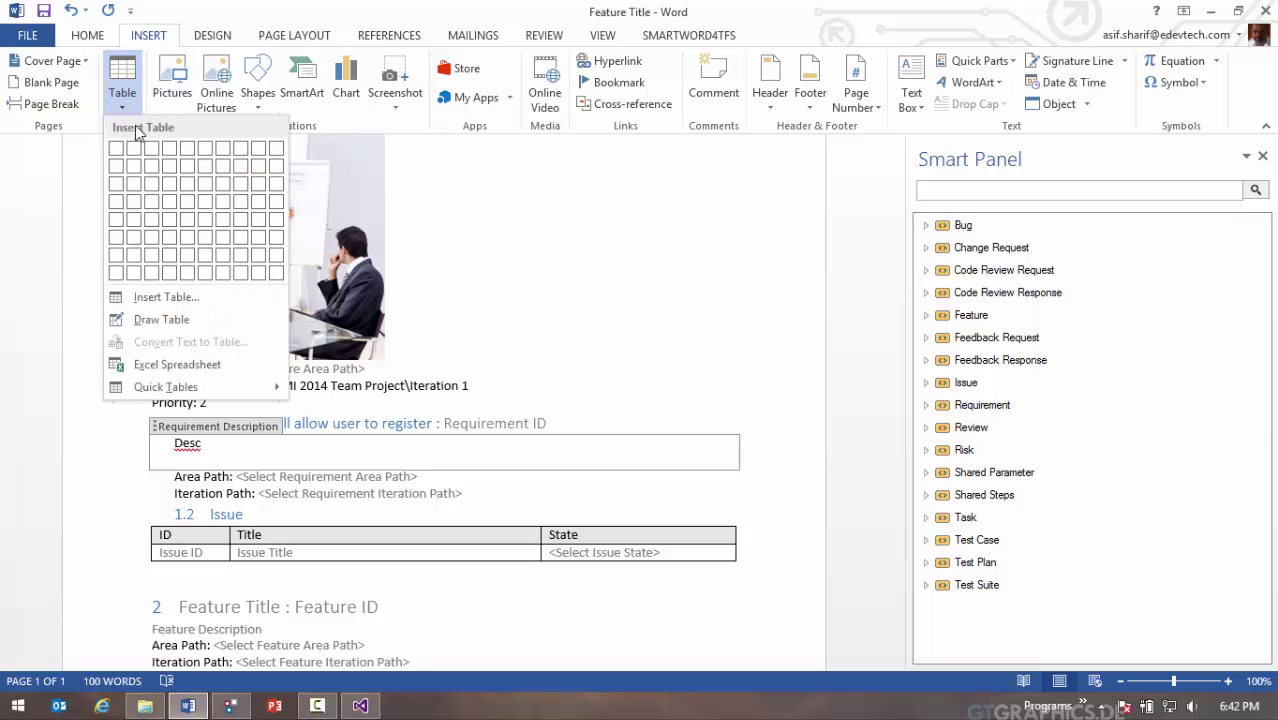
pyautogui.click(151, 183)
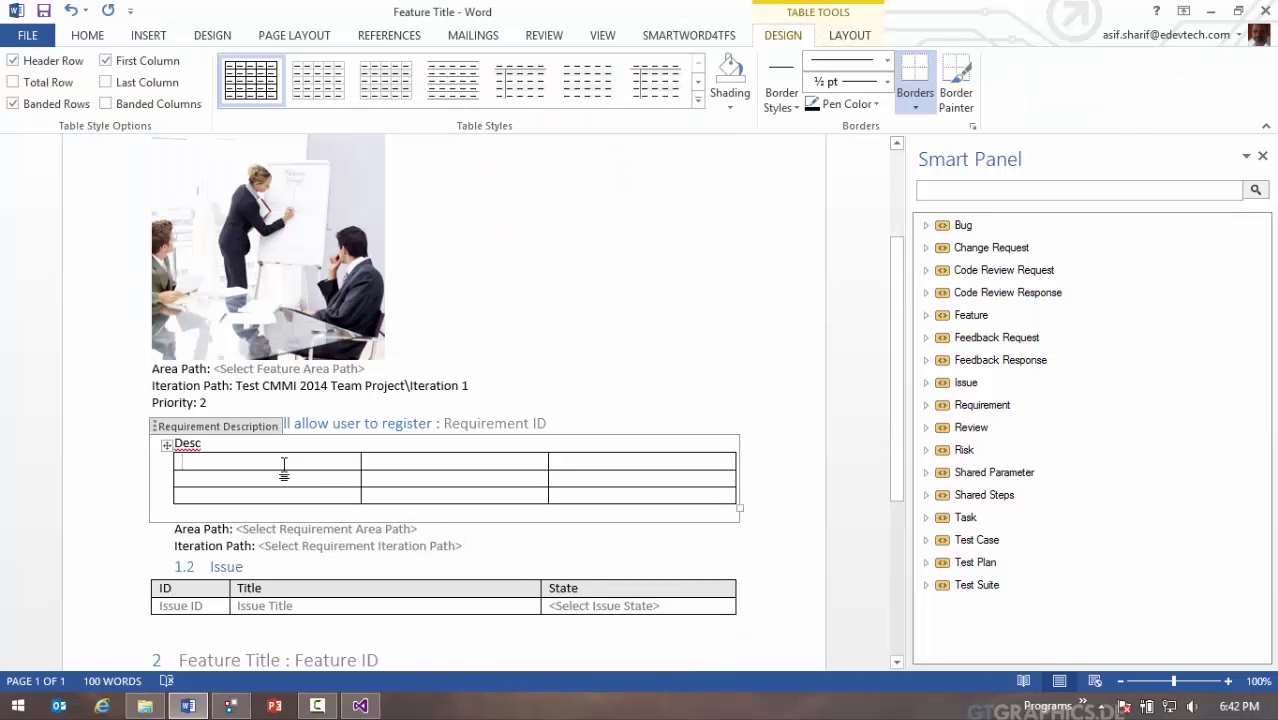
pyautogui.write('AAA')
pyautogui.click(407, 463)
pyautogui.write('BB ')
pyautogui.write('CC')
pyautogui.click(479, 494)
pyautogui.write('DD')
pyautogui.scroll(-1, 305, 489)
pyautogui.scroll(-1, 305, 489)
# - Enter 'Issue ONE' and 'Issue TWO' as titles in the Issue table rows
pyautogui.click(281, 475)
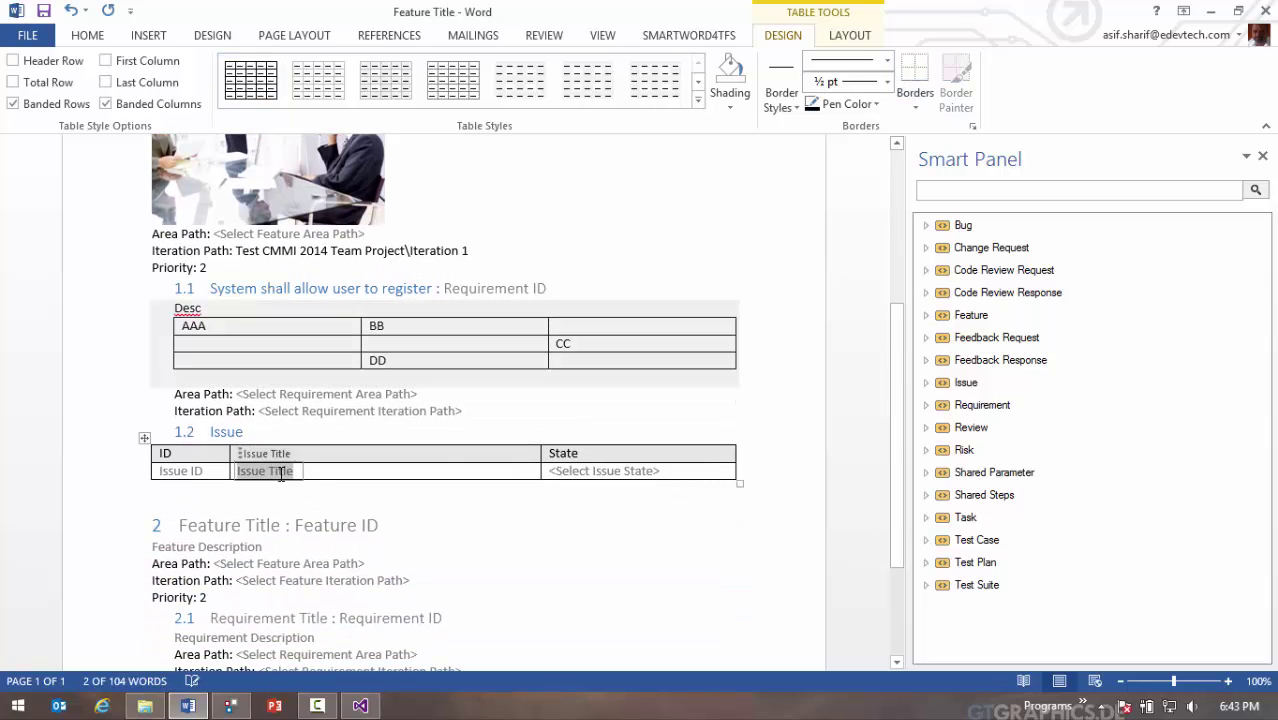
pyautogui.write('Issue ONE')
pyautogui.press('Tab')
pyautogui.press('Tab')
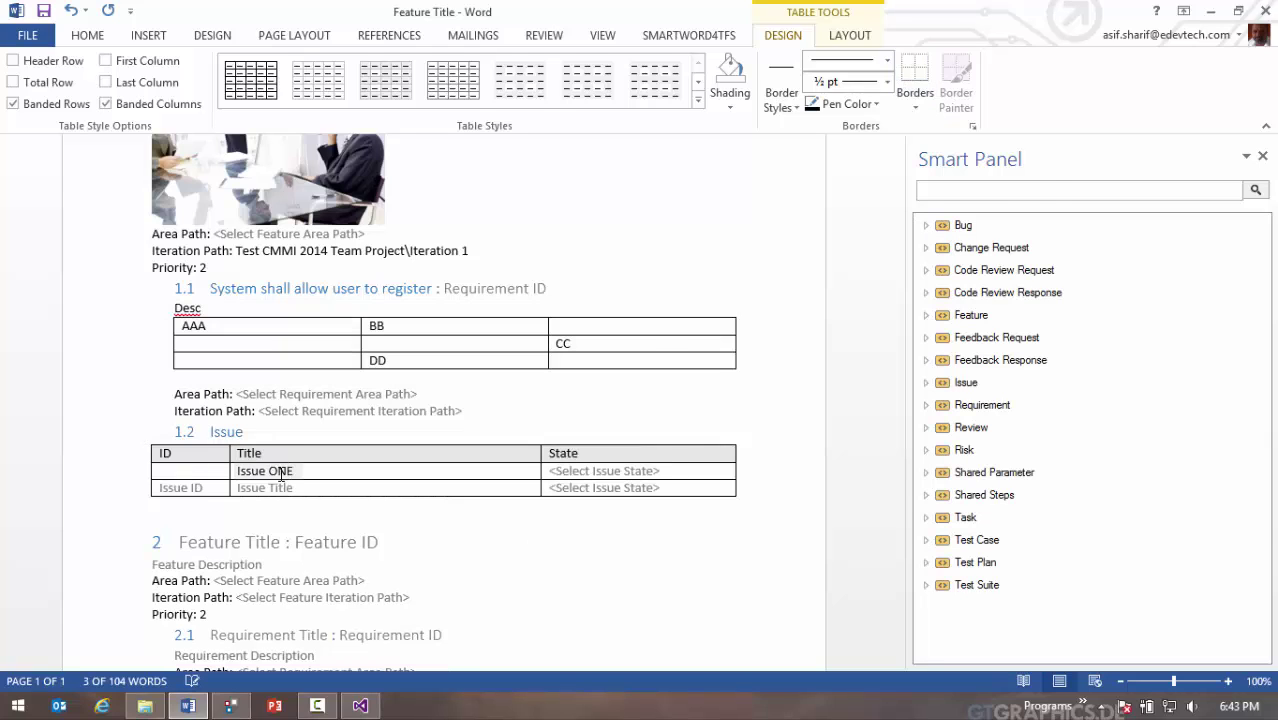
pyautogui.press('Tab')
pyautogui.write('Issue TWO')
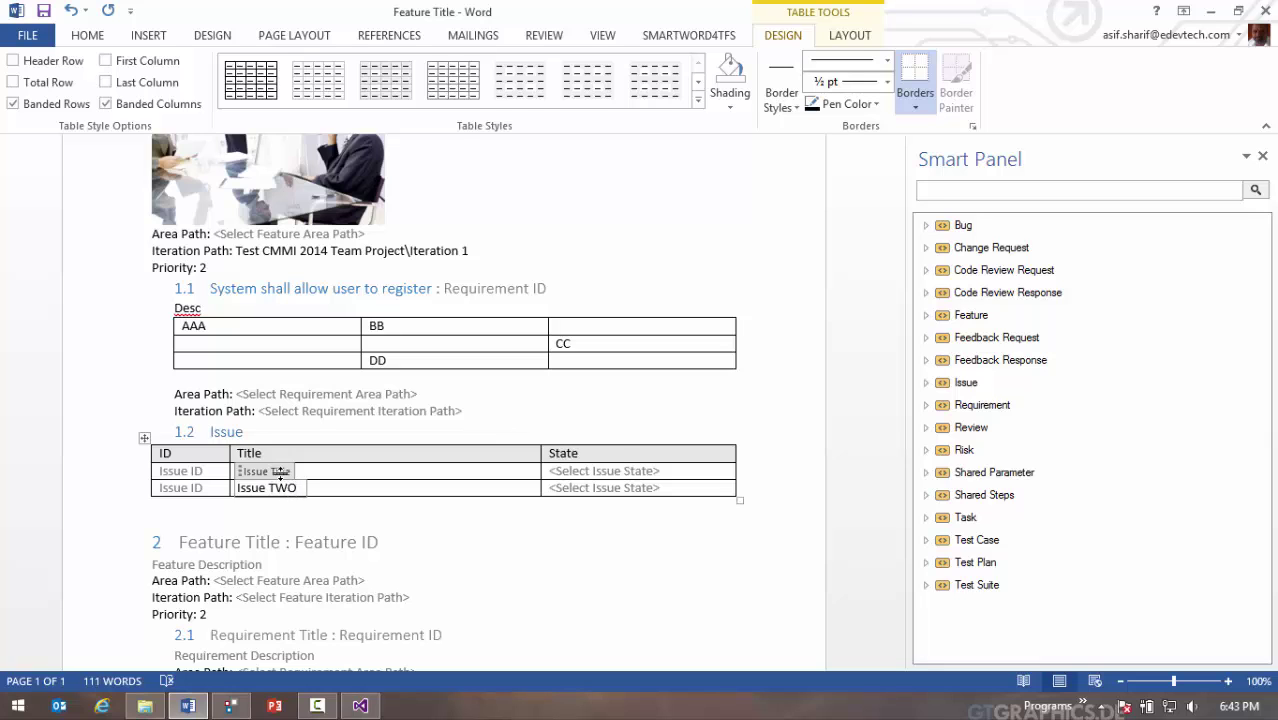
# - Title feature 2 'Second Feature' and requirement 2.1 'Another Req'
pyautogui.scroll(-3, 280, 471)
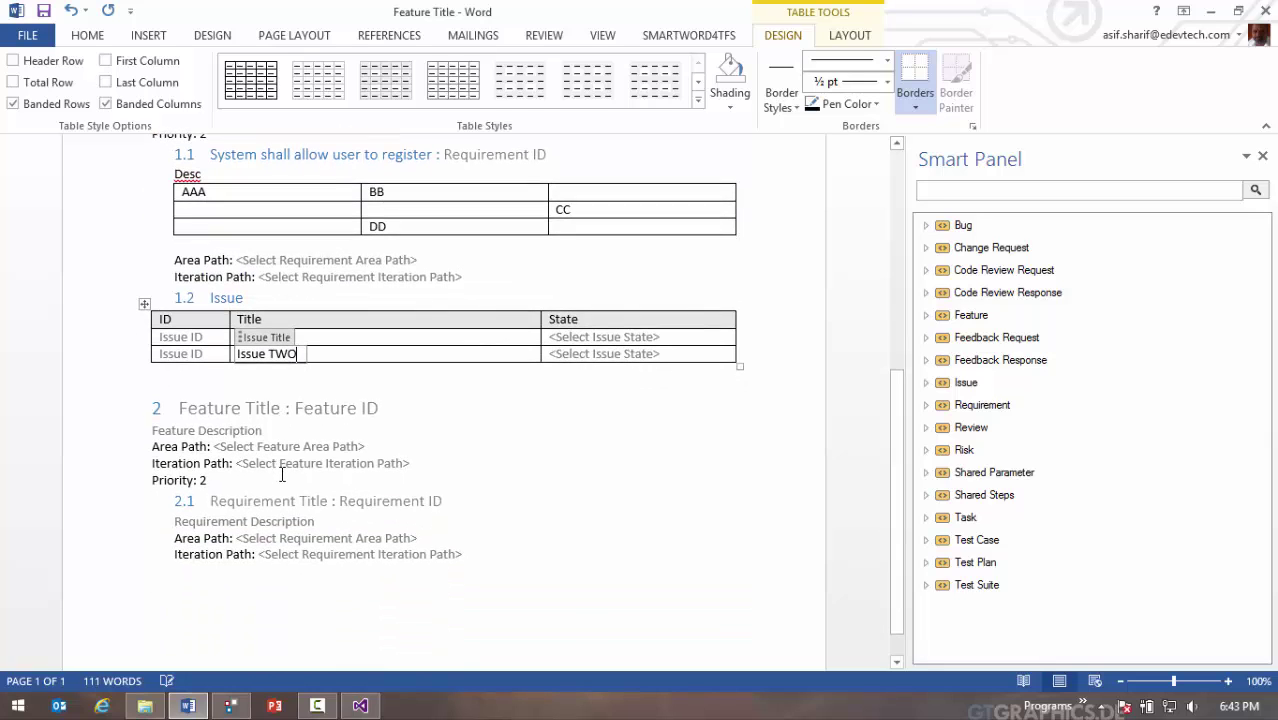
pyautogui.click(257, 410)
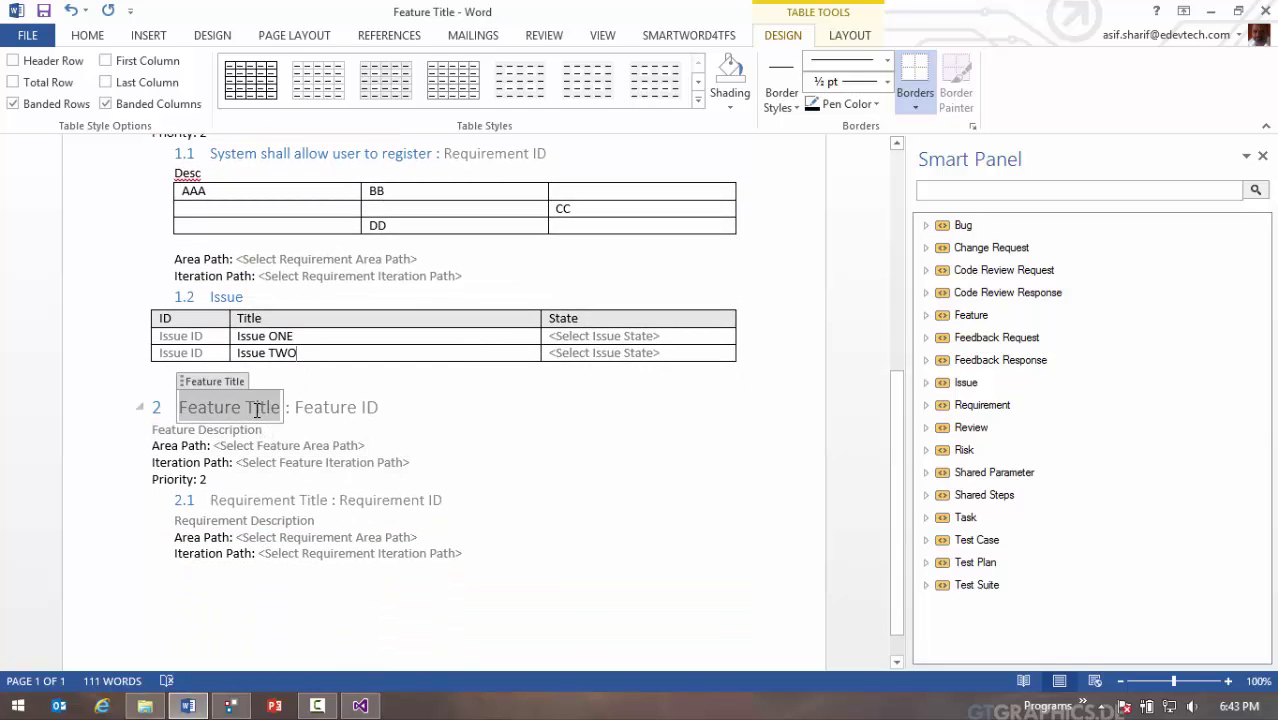
pyautogui.write('Second Feature')
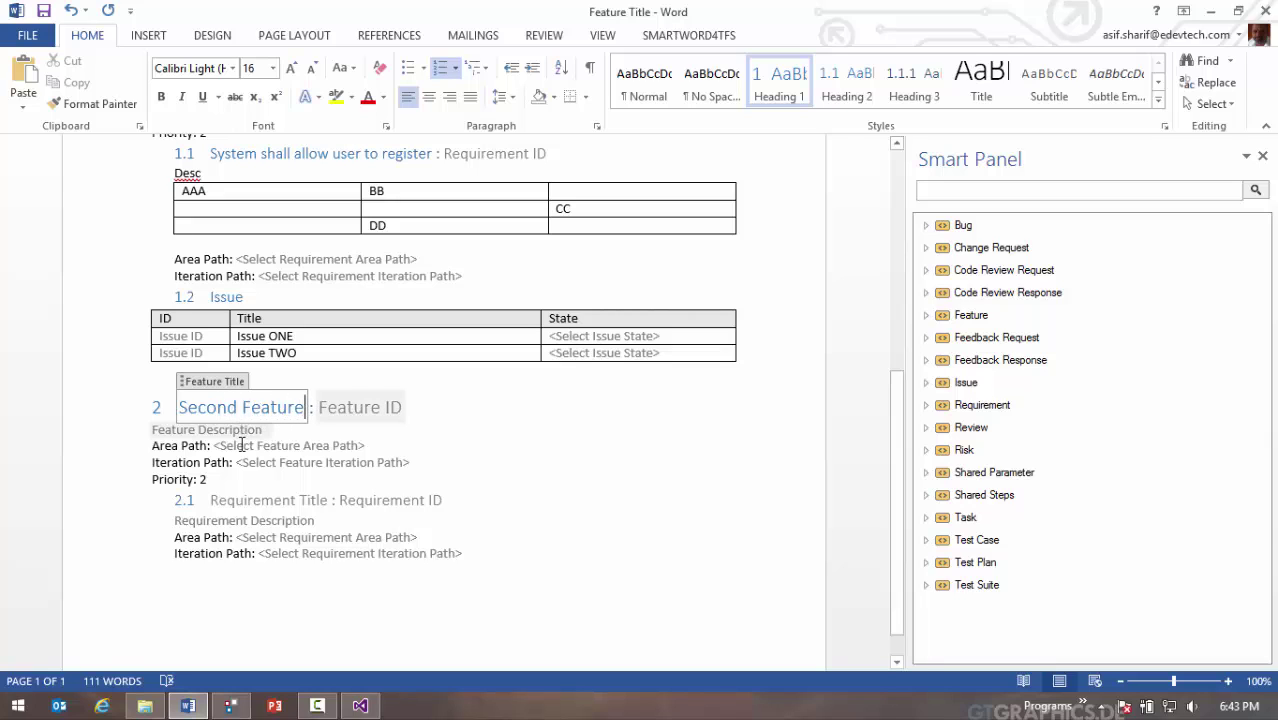
pyautogui.scroll(-1, 241, 445)
pyautogui.click(259, 463)
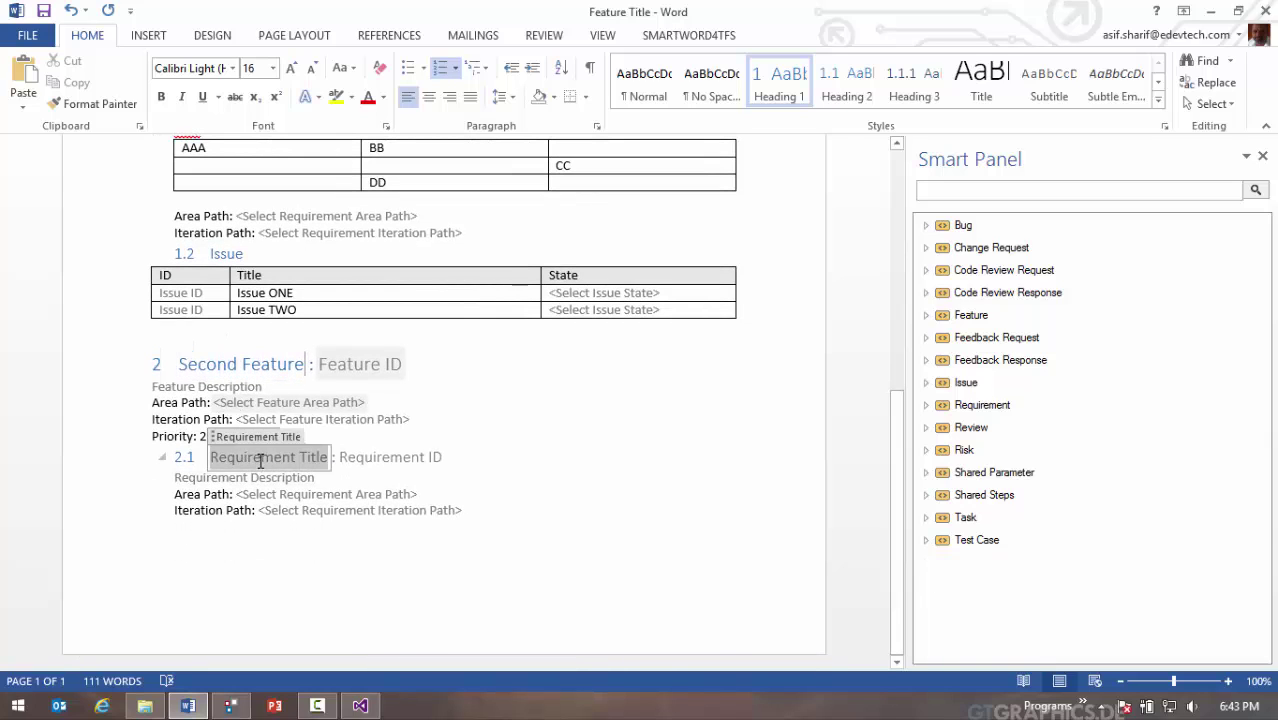
pyautogui.write('Another Req')
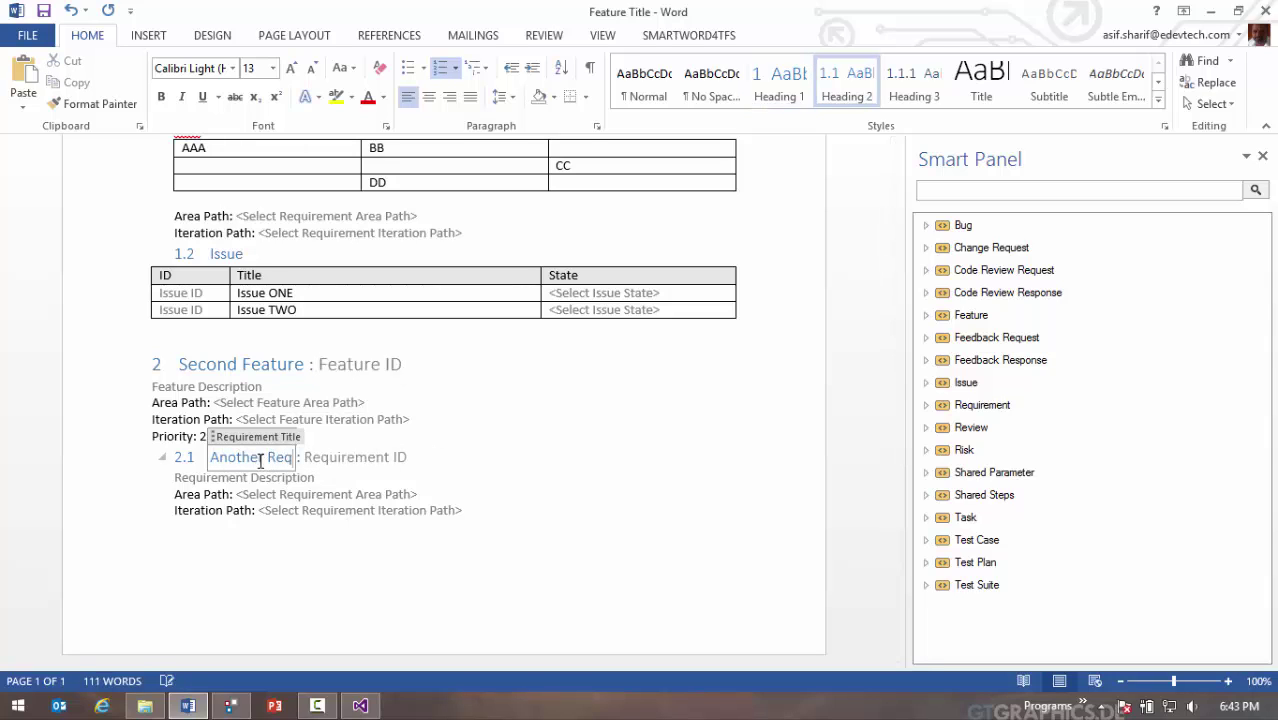
pyautogui.click(528, 510)
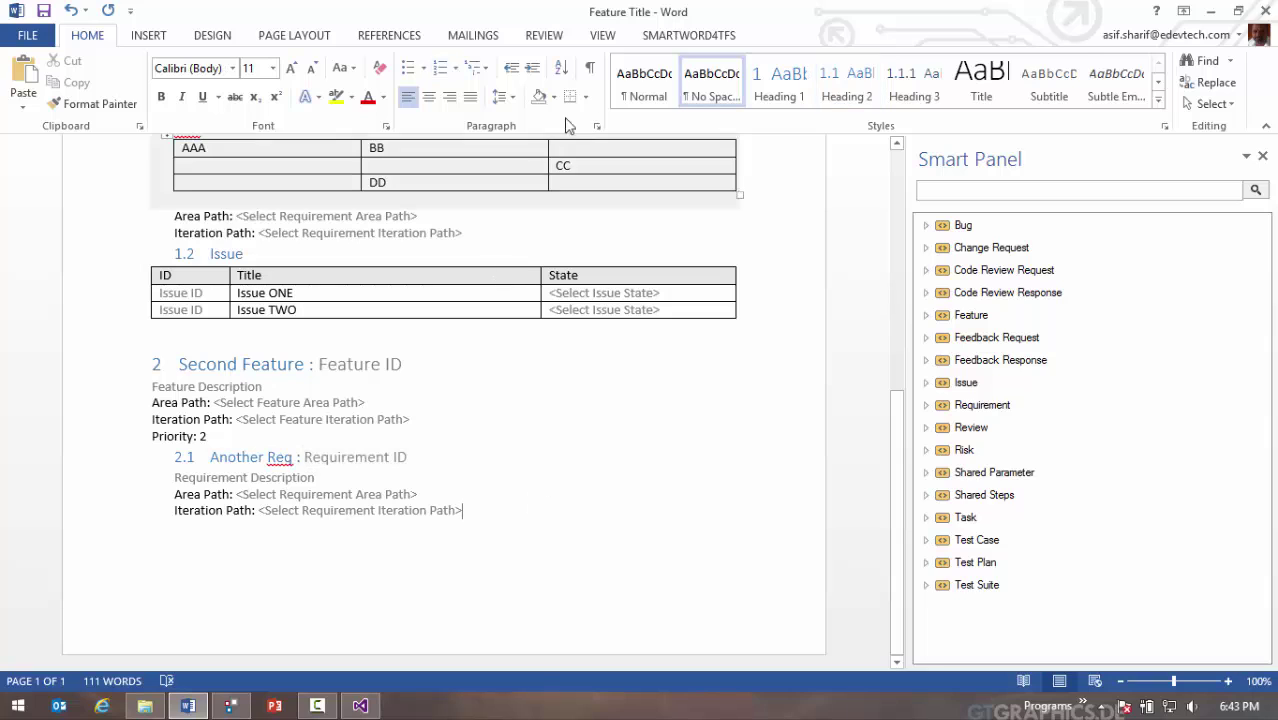
# - Insert a Requirement smart part under Second Feature and title it 'One more req'
pyautogui.click(689, 35)
pyautogui.click(618, 100)
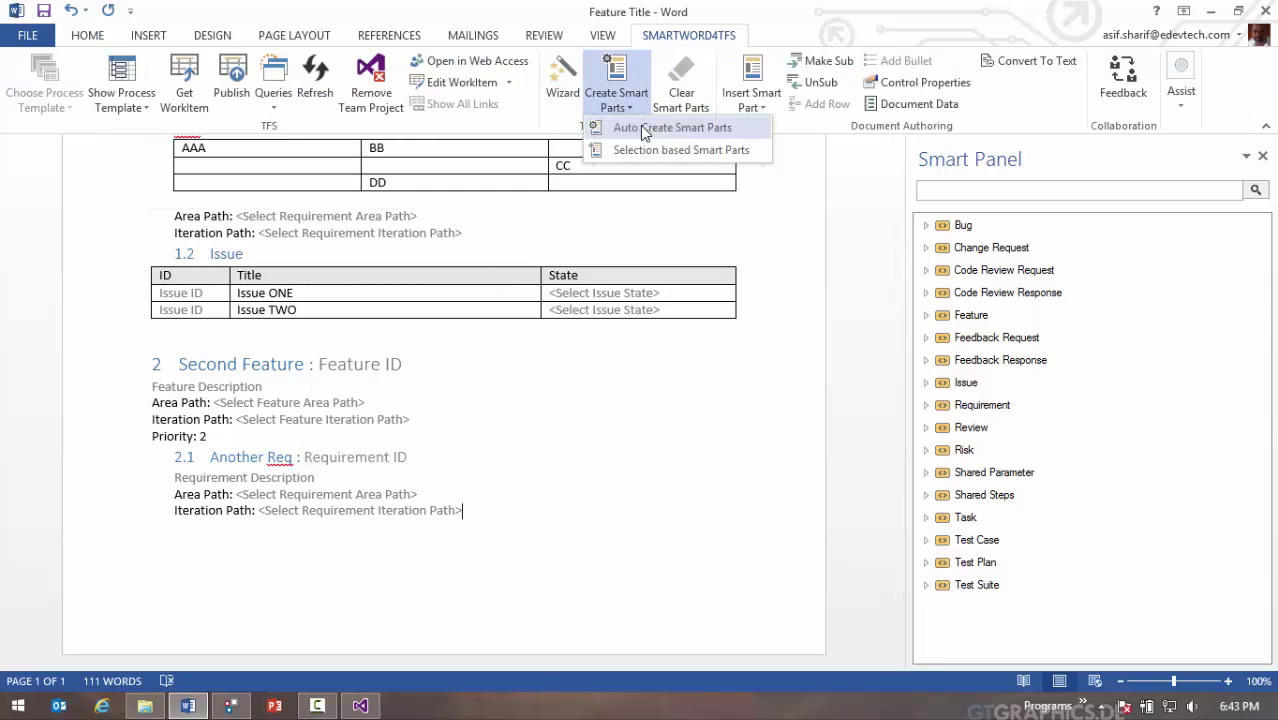
pyautogui.click(749, 100)
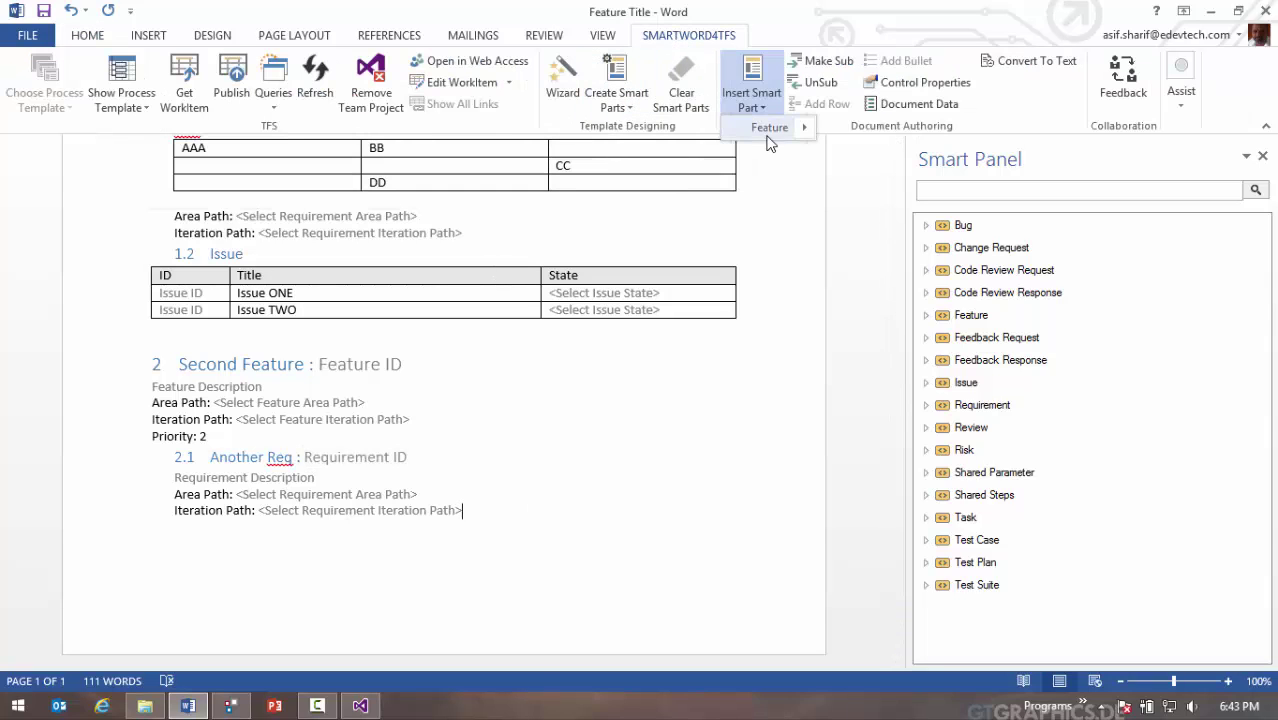
pyautogui.moveTo(770, 134)
pyautogui.click(848, 130)
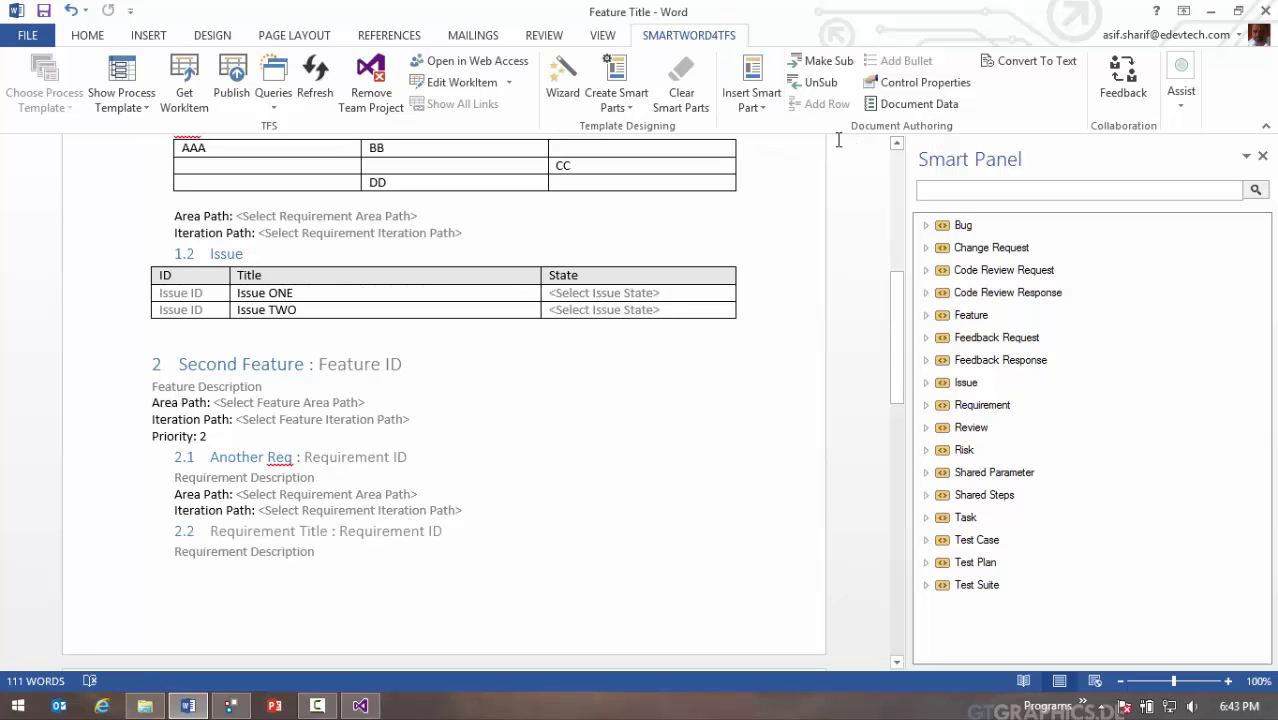
pyautogui.click(308, 532)
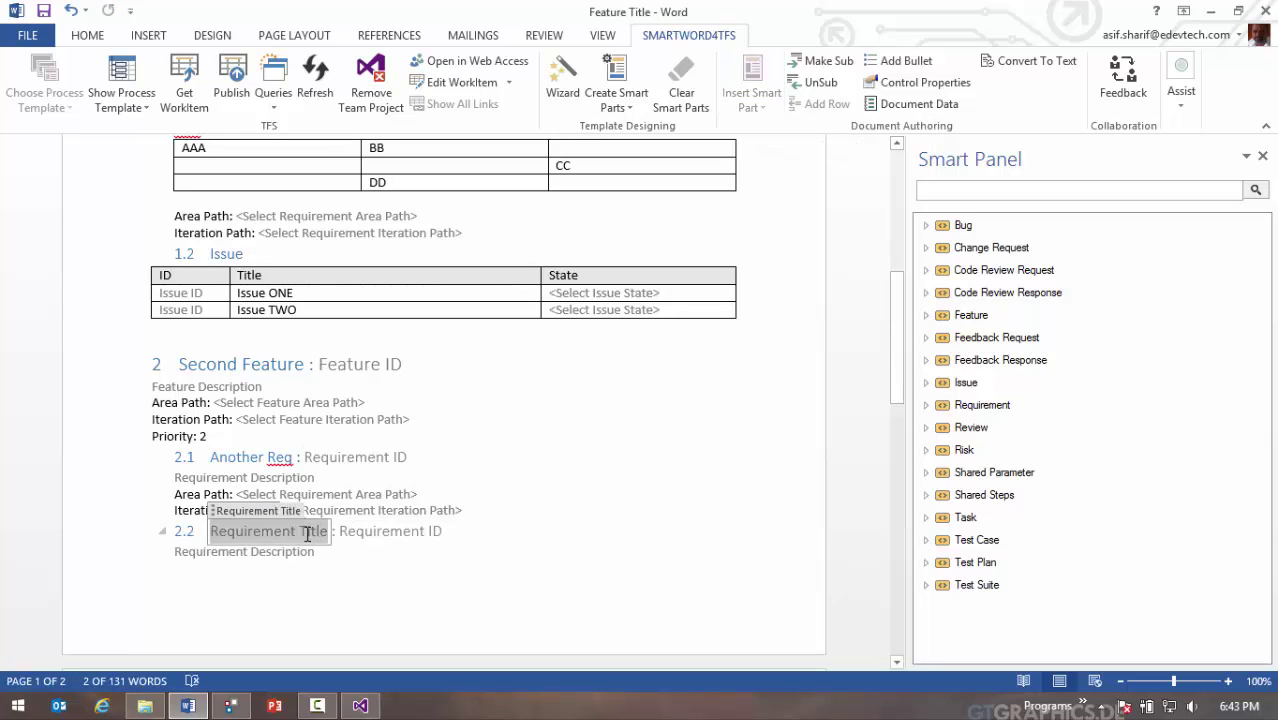
pyautogui.write('One m')
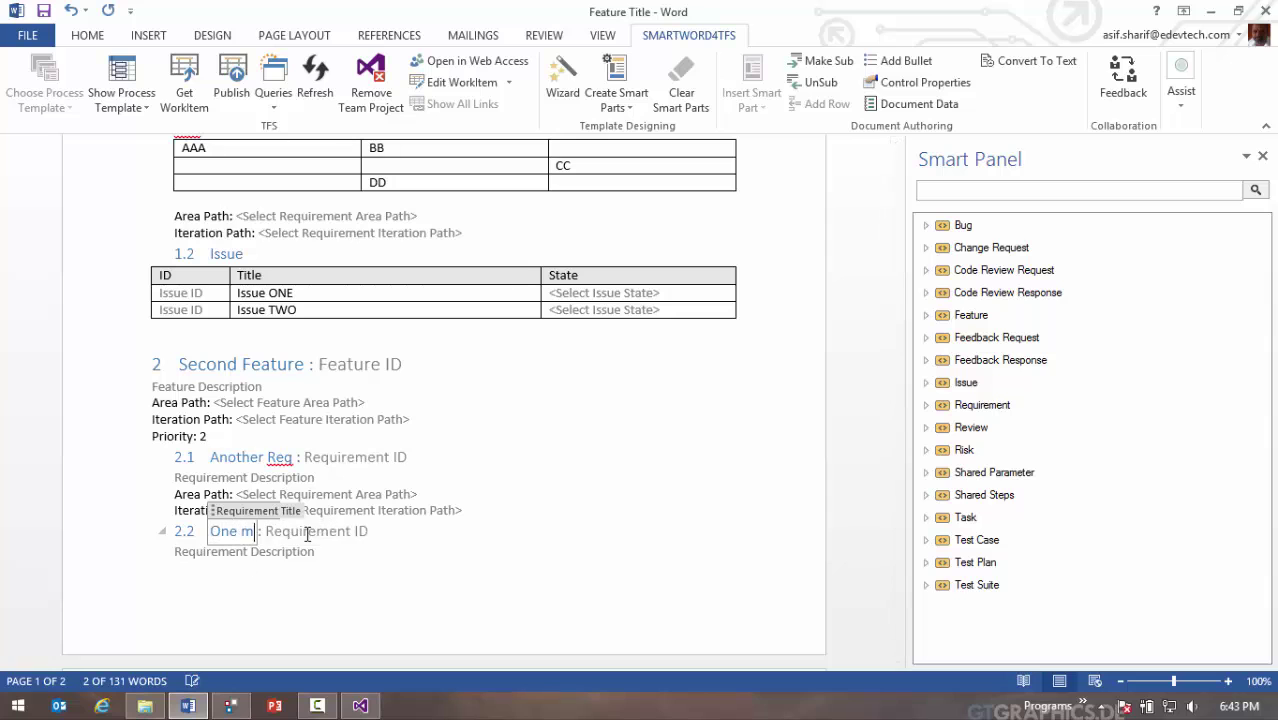
pyautogui.write('ore req')
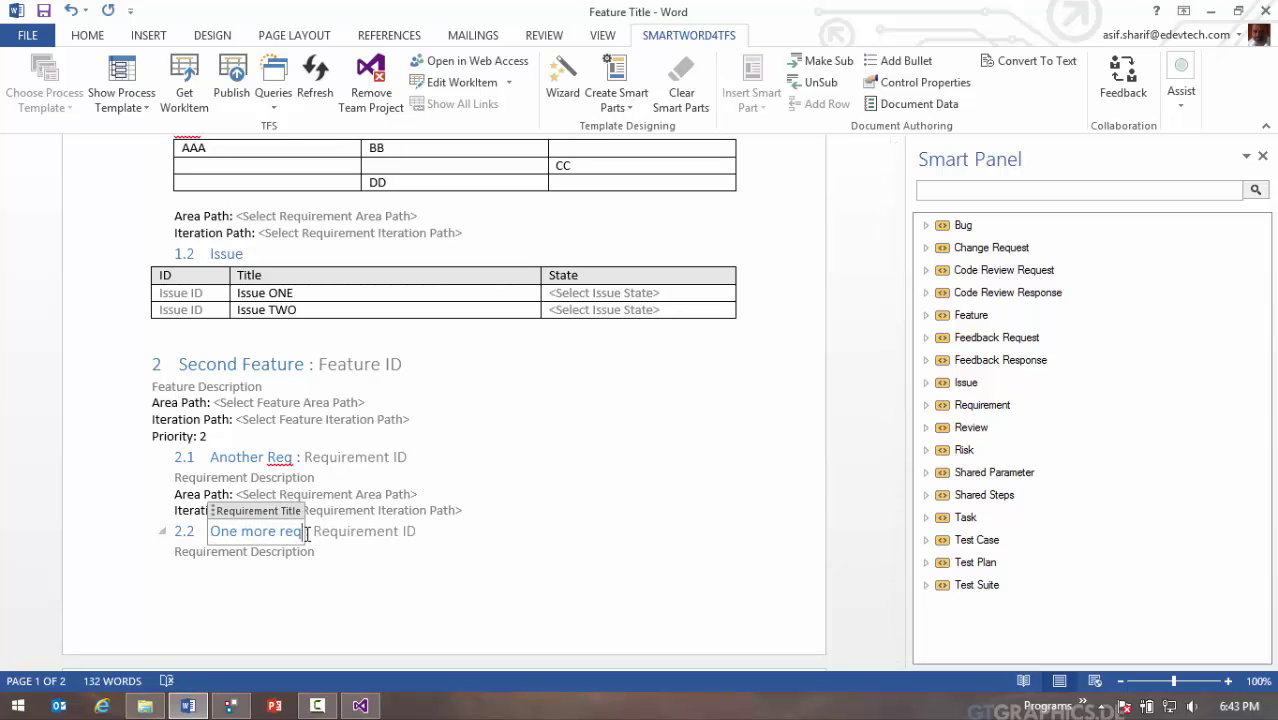
pyautogui.scroll(5, 308, 532)
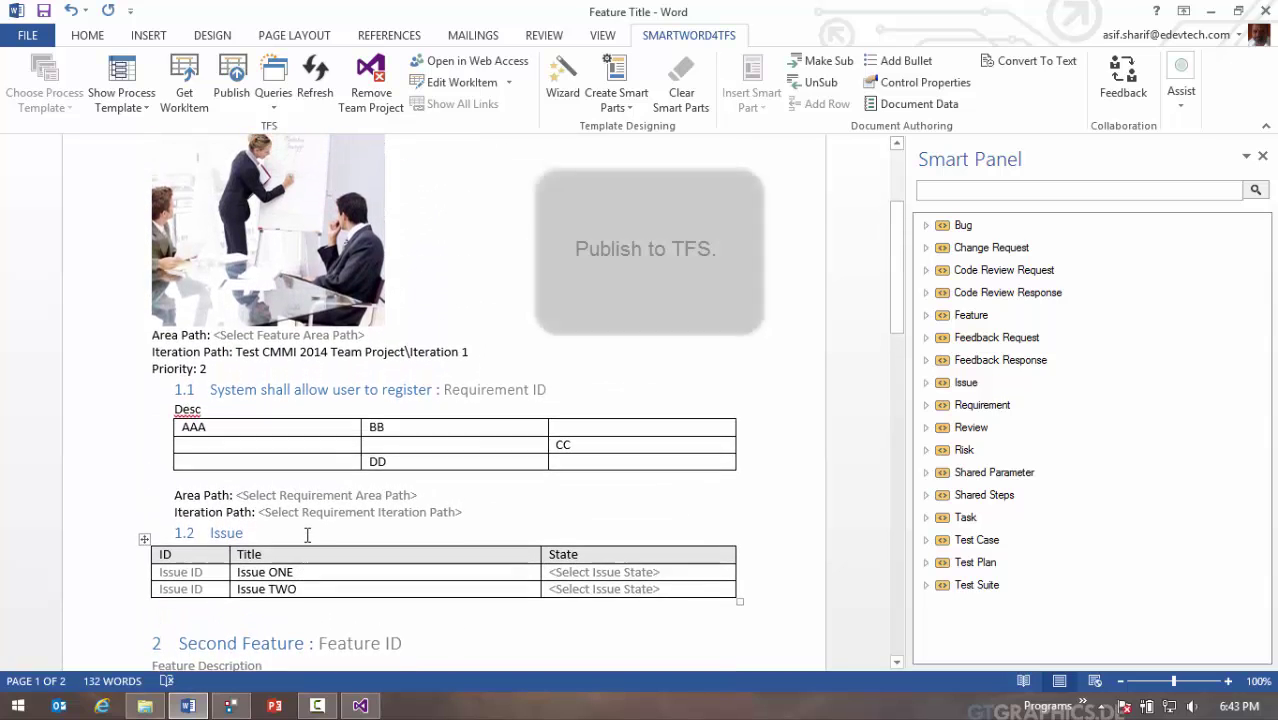
# - Publish the work items to TFS and dismiss the success message
pyautogui.scroll(1, 308, 535)
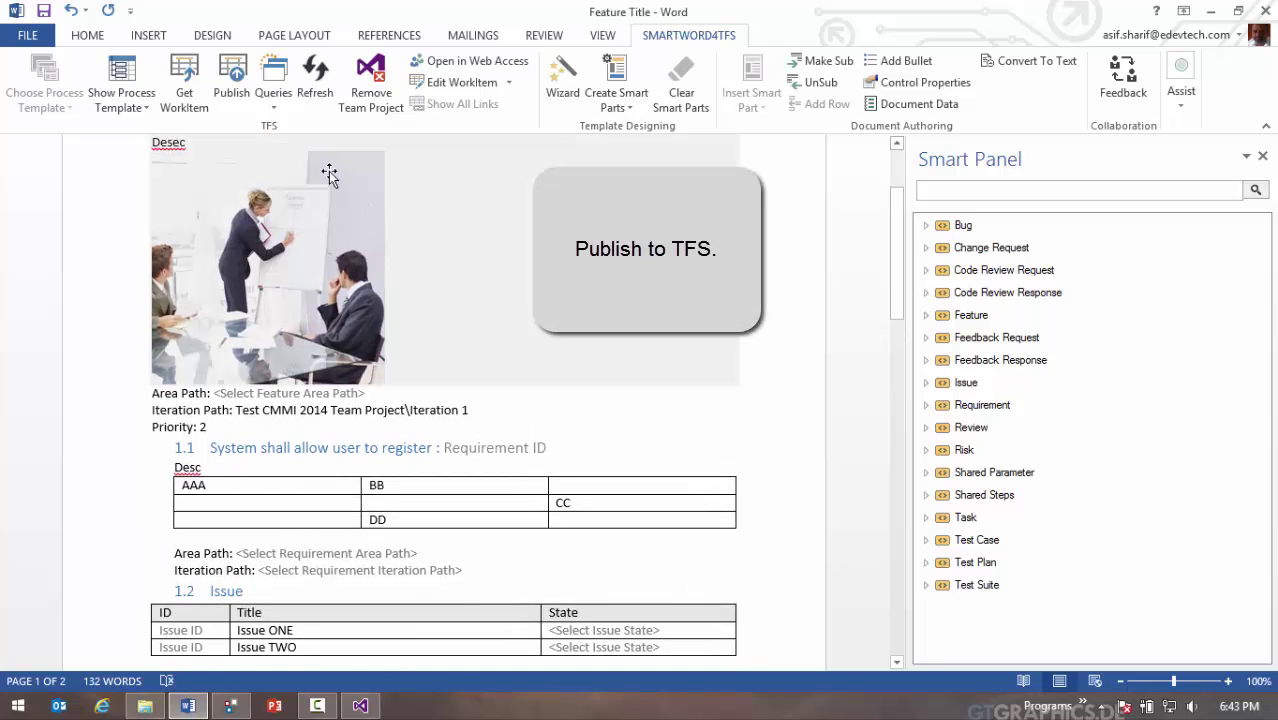
pyautogui.click(244, 95)
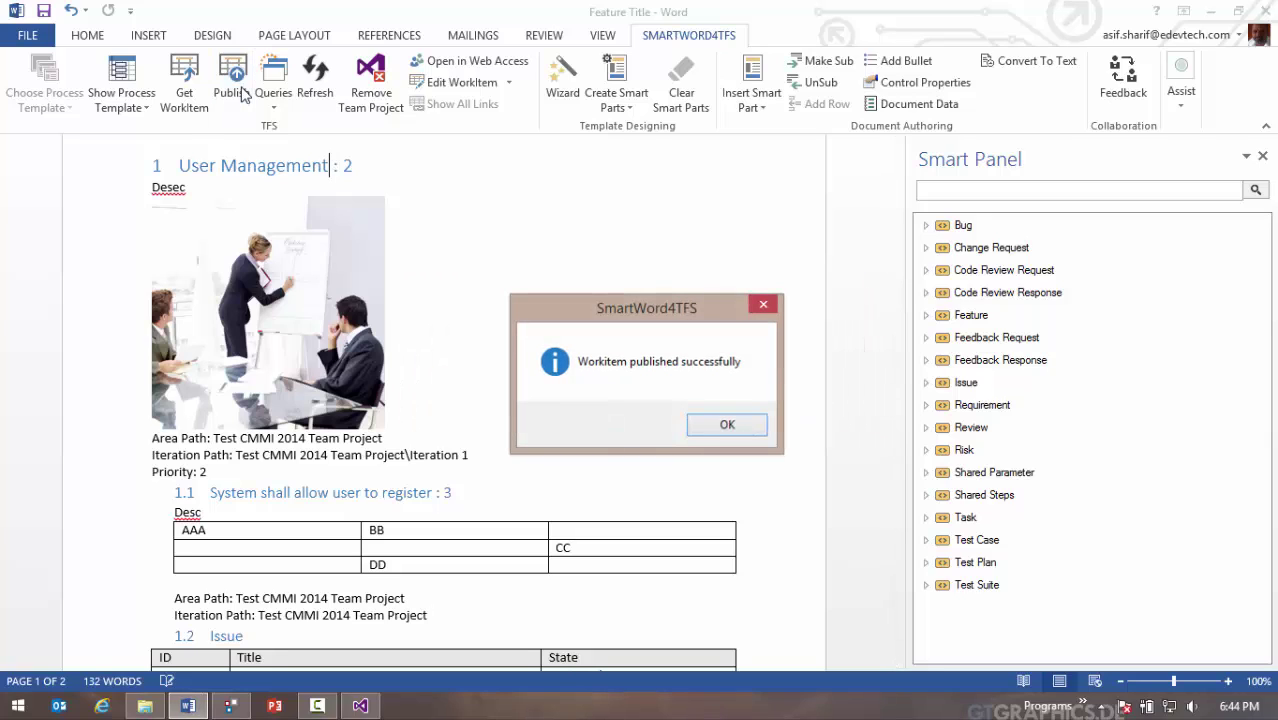
pyautogui.press('Return')
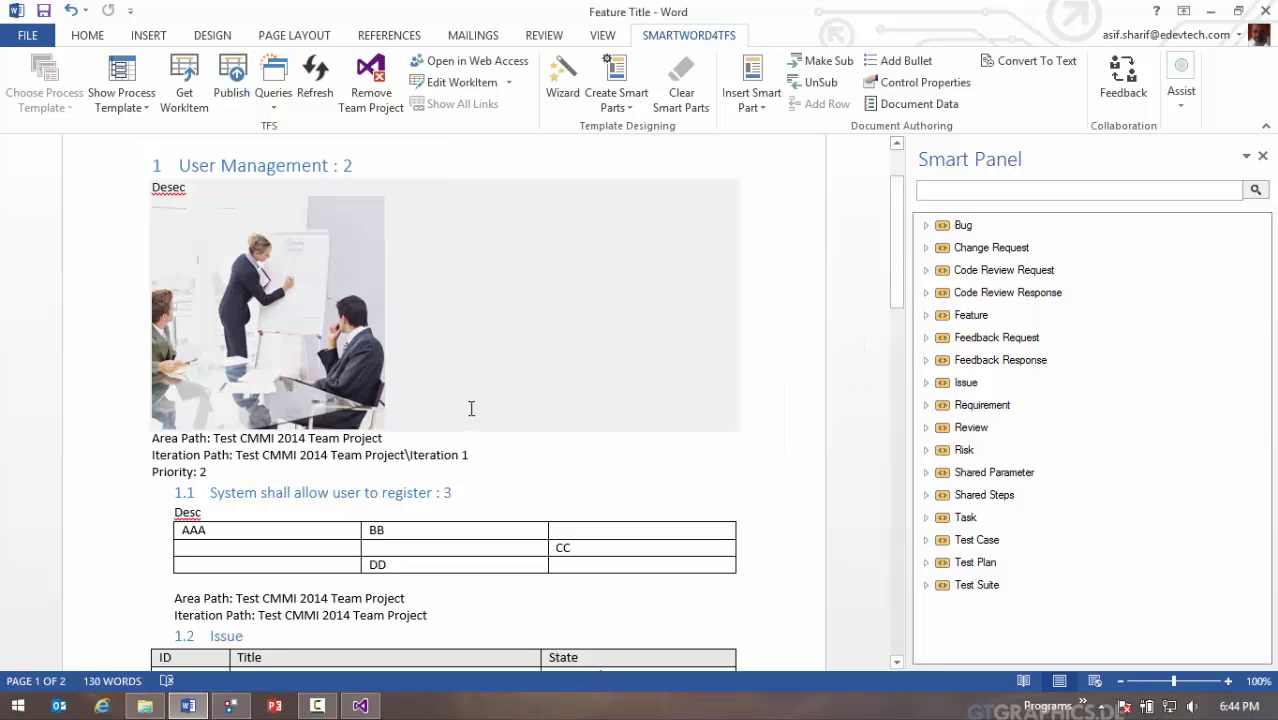
# - In Visual Studio, refresh the All Work Items query and open the User Management feature
pyautogui.click(360, 705)
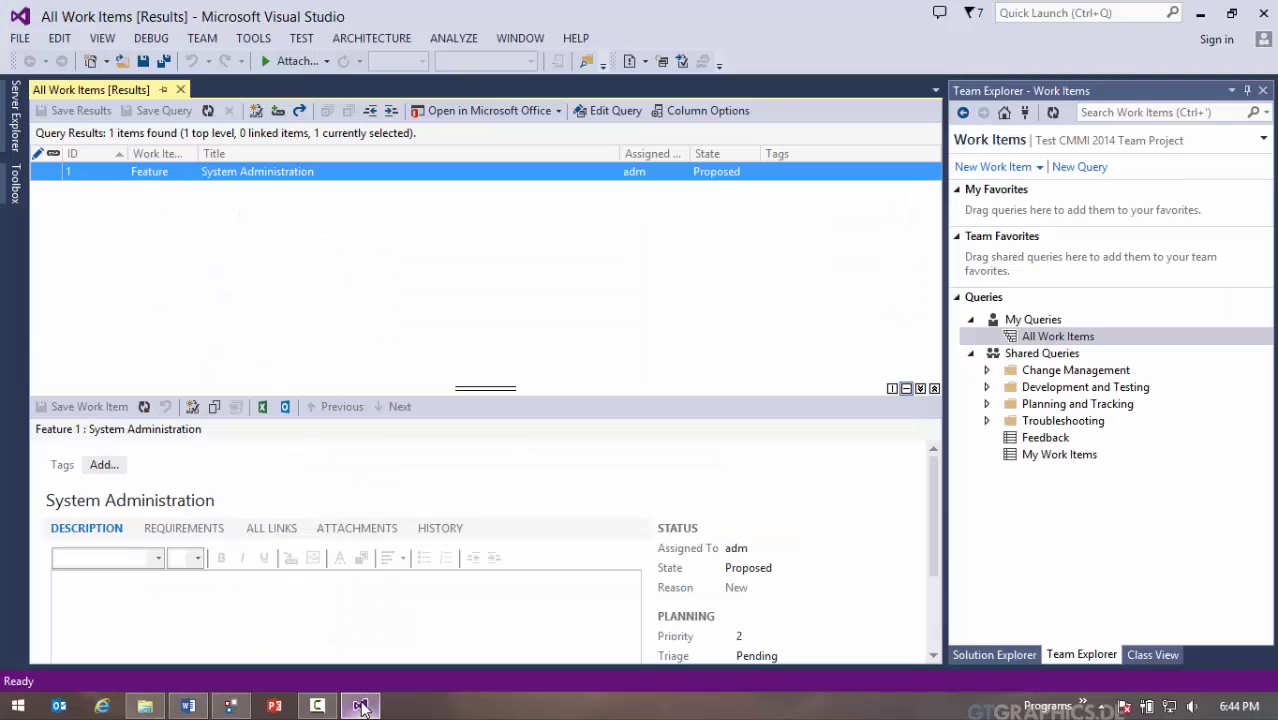
pyautogui.click(207, 110)
pyautogui.click(254, 193)
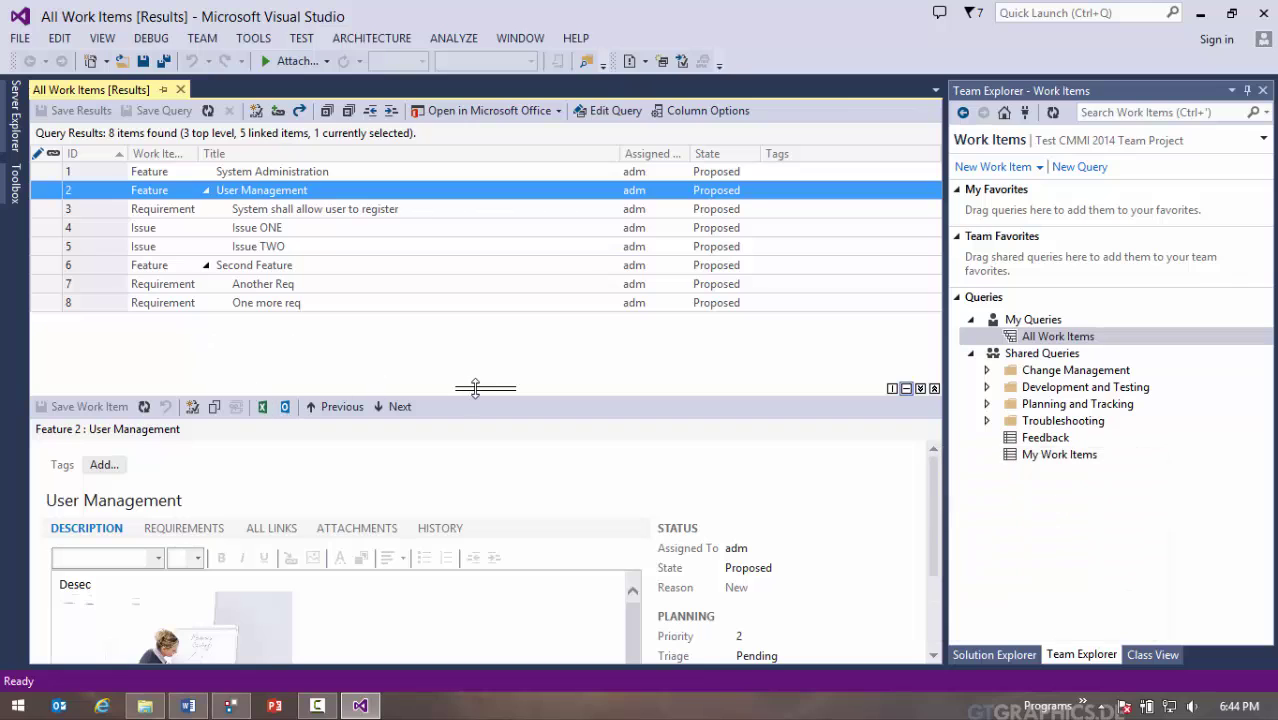
pyautogui.moveTo(460, 330); pyautogui.dragTo(460, 326)
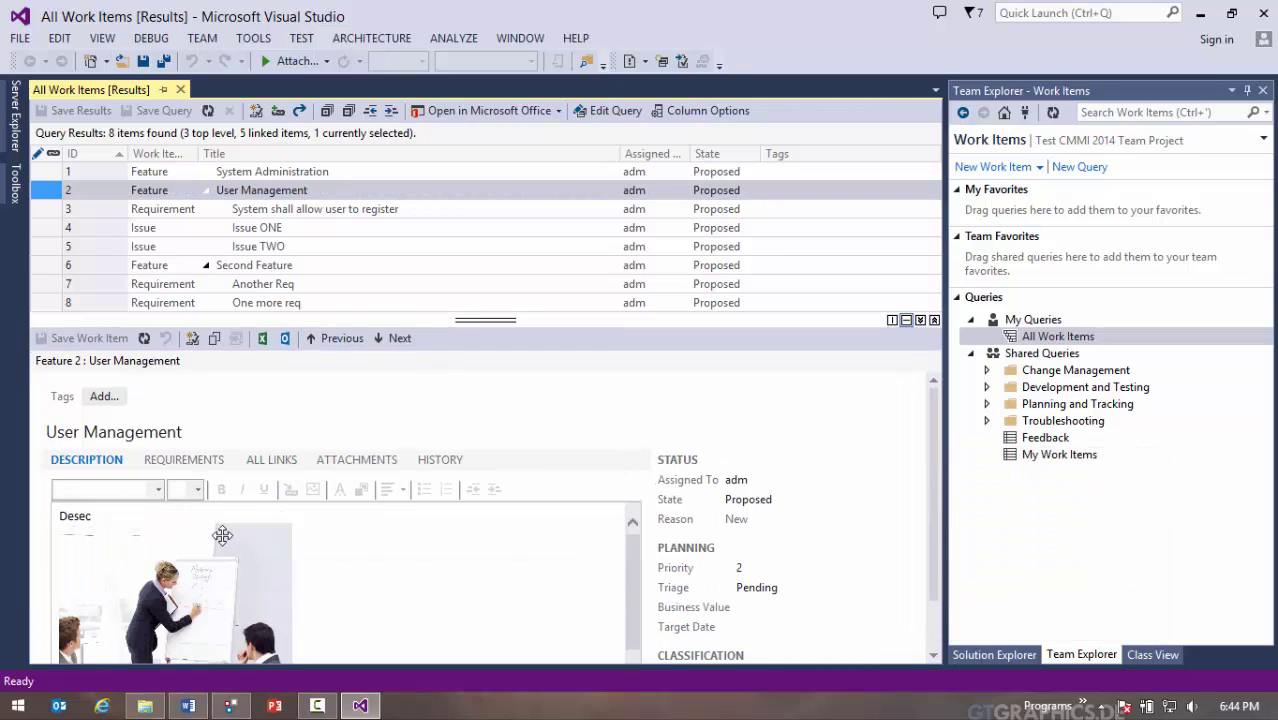
pyautogui.click(313, 209)
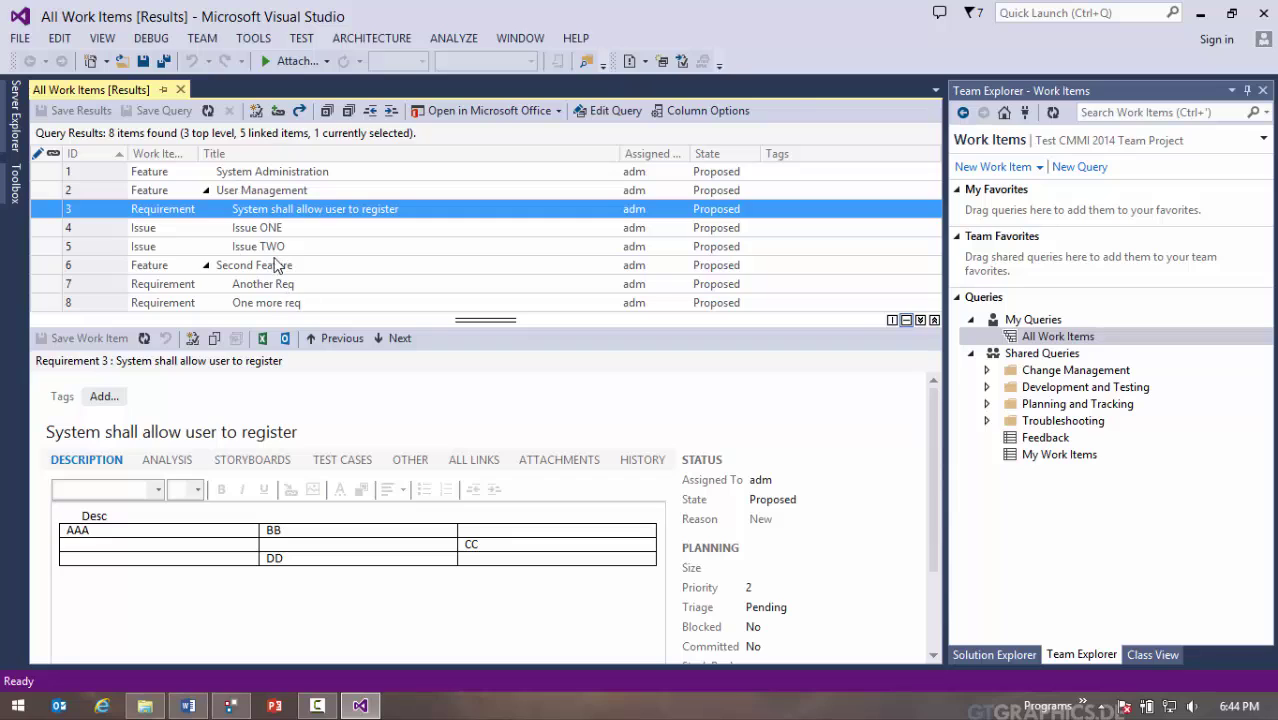
pyautogui.click(242, 194)
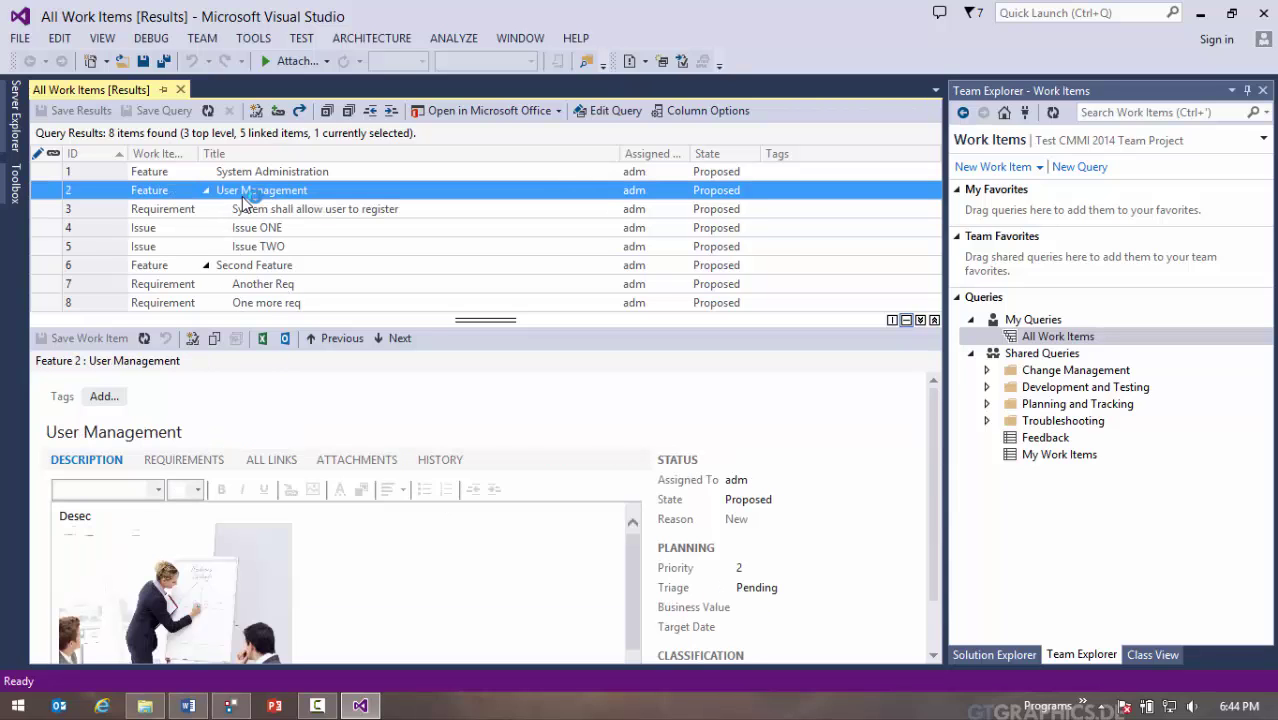
# - Correct the description to 'Description goes here', append '- UPDATE' to the title, and save
pyautogui.moveTo(96, 515); pyautogui.dragTo(56, 517)
pyautogui.write('Description goes here')
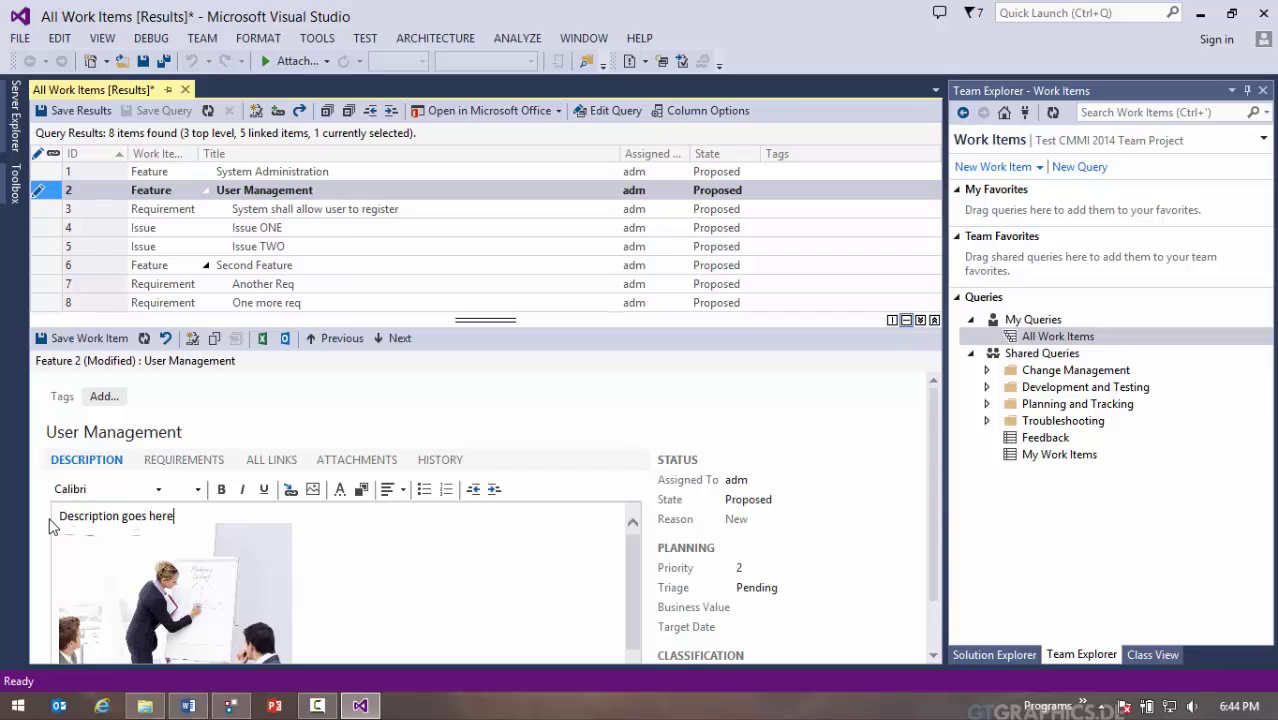
pyautogui.click(180, 432)
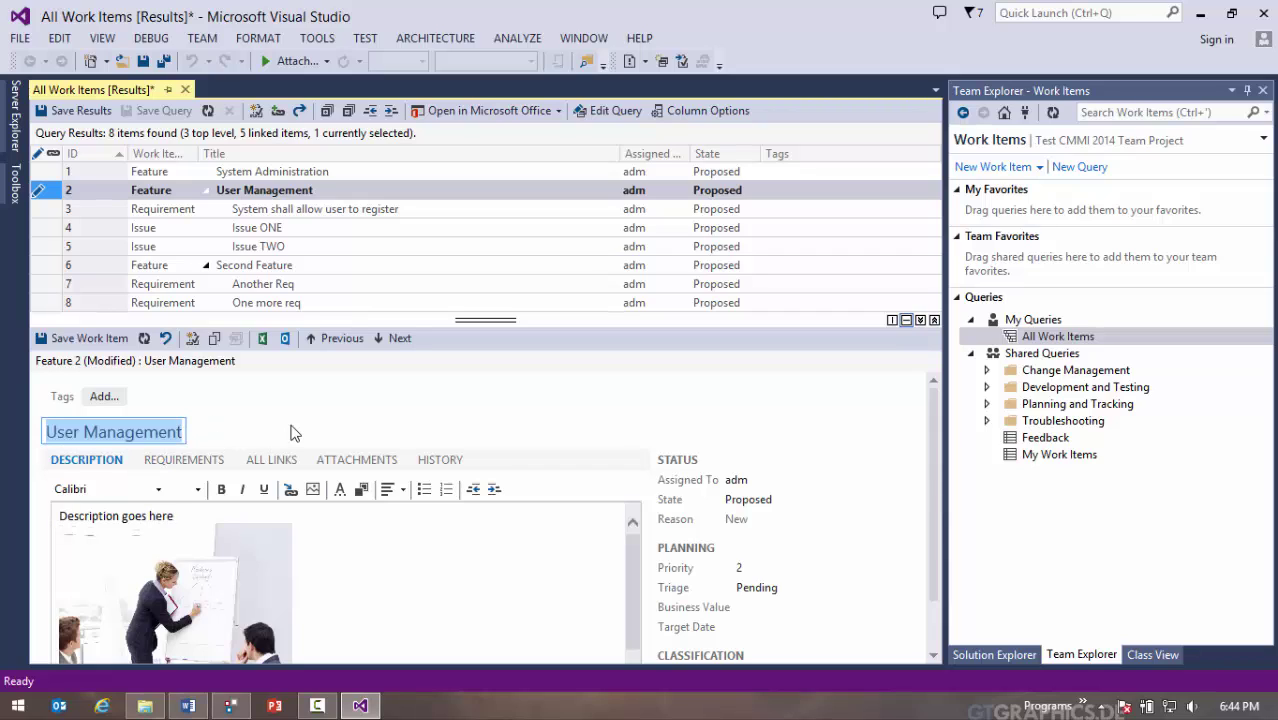
pyautogui.press('End')
pyautogui.write('-')
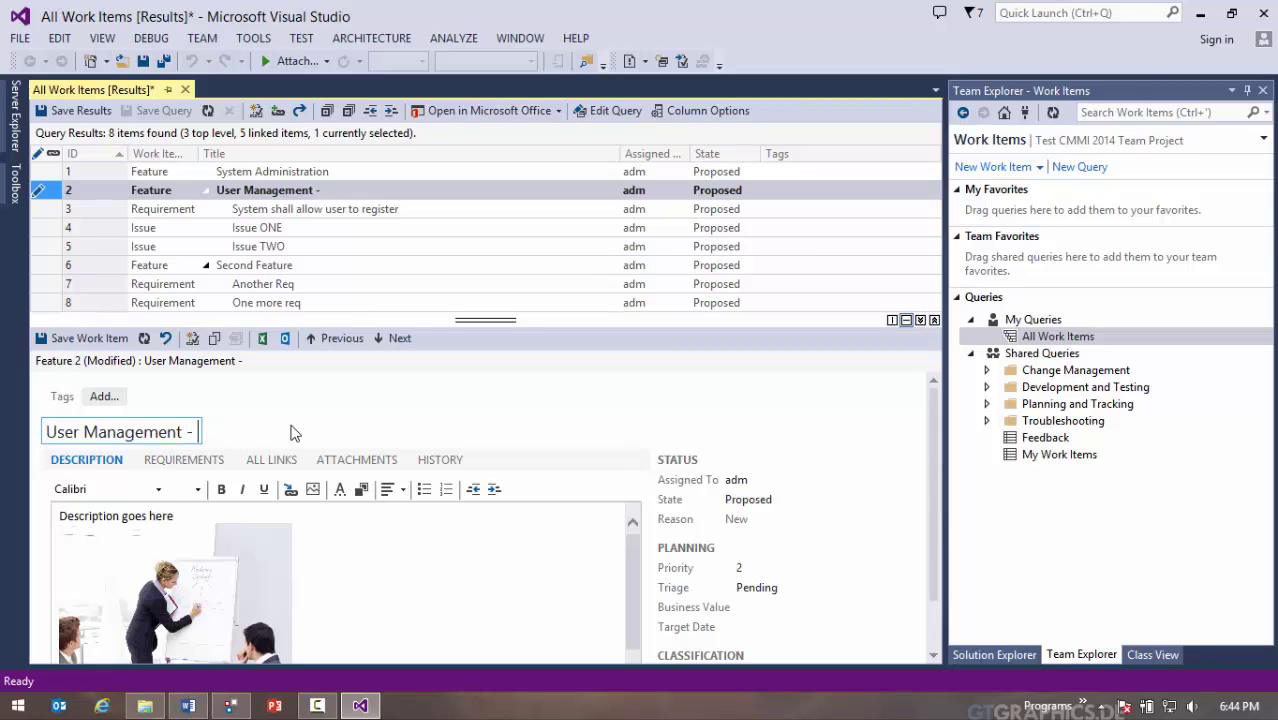
pyautogui.write('UPDATE')
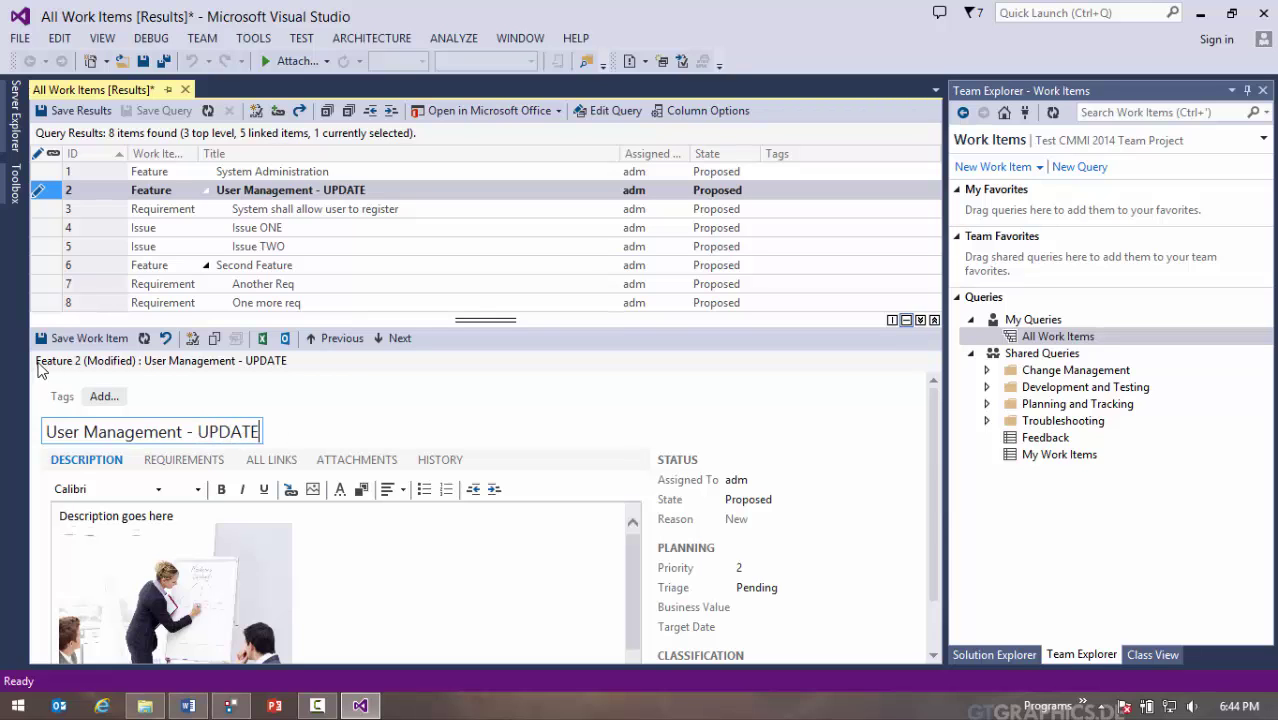
pyautogui.click(80, 340)
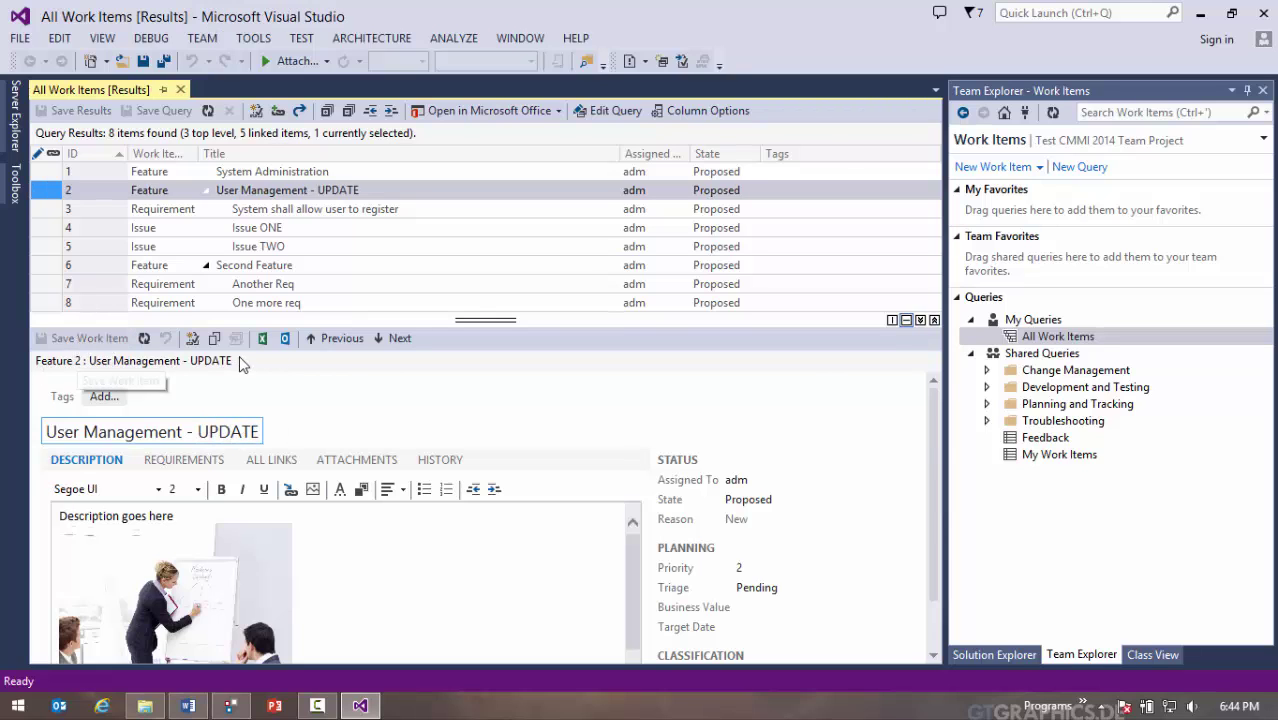
# - Back in Word, refresh from TFS so the feature shows User Management - UPDATE
pyautogui.hotkey('alt', 'Tab')
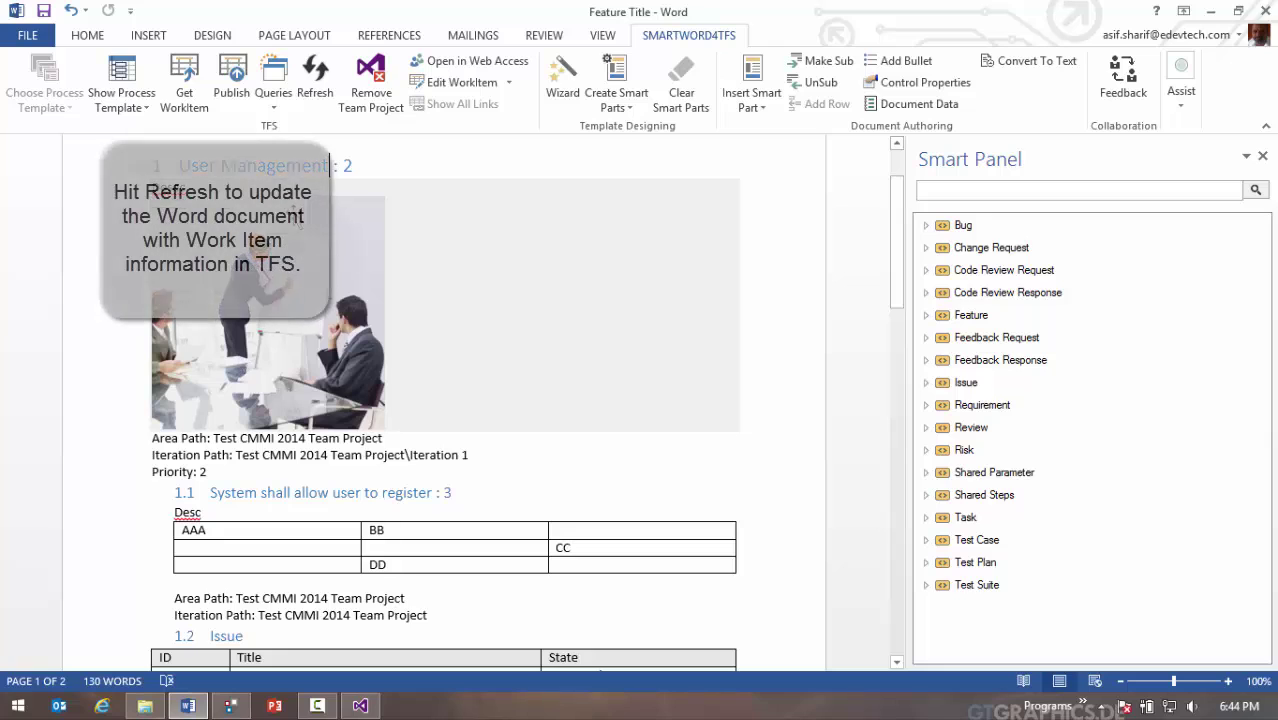
pyautogui.click(314, 82)
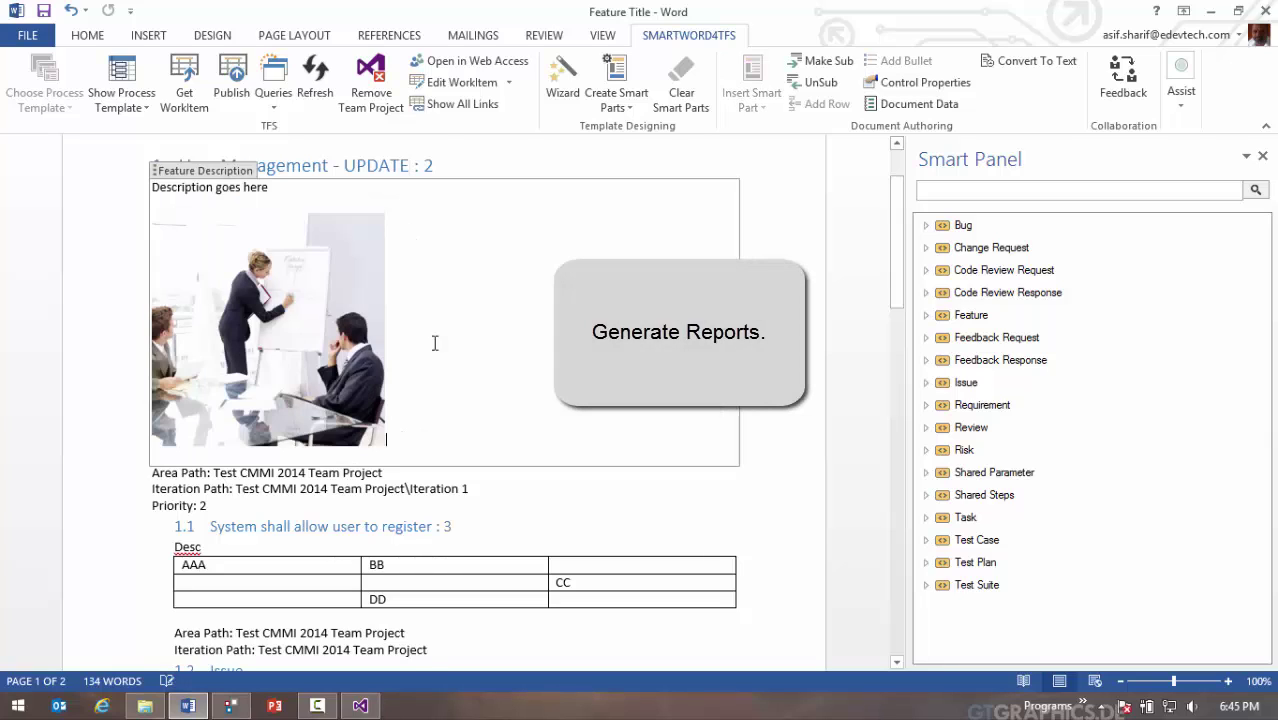
# - Delete all document content and close the Smart Panel
pyautogui.hotkey('ctrl', 'a')
pyautogui.press('Delete')
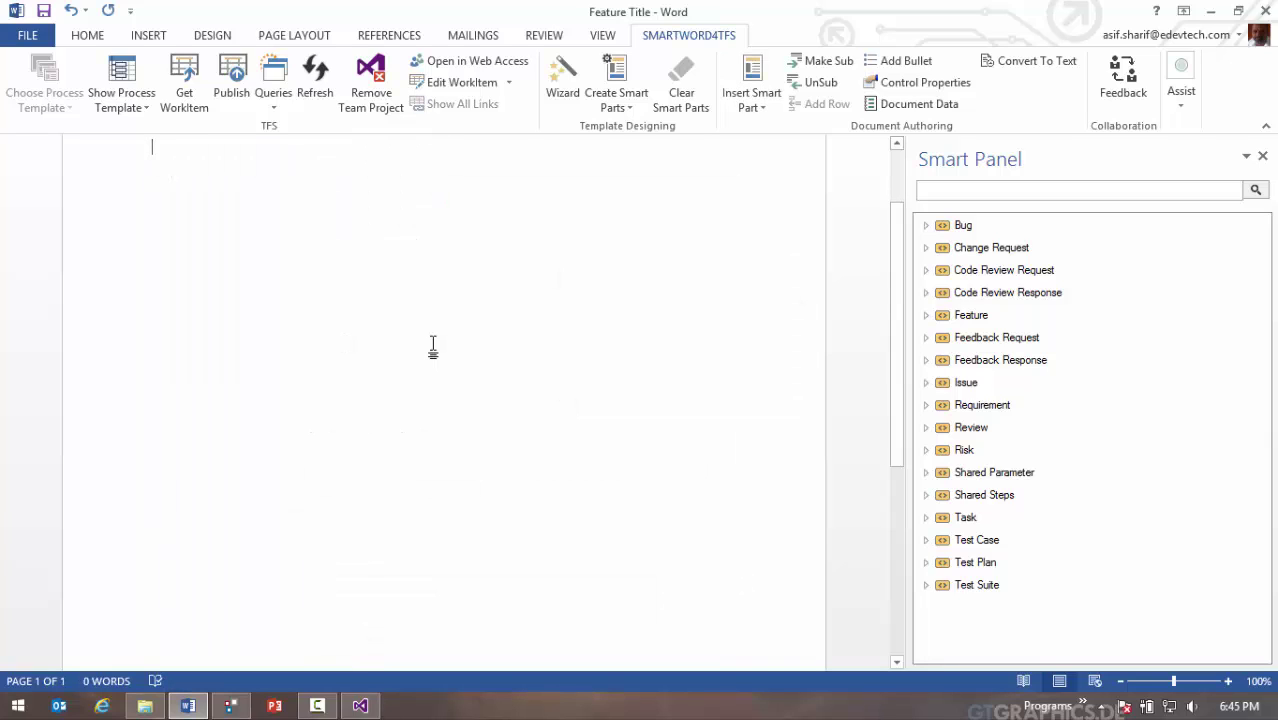
pyautogui.click(1262, 157)
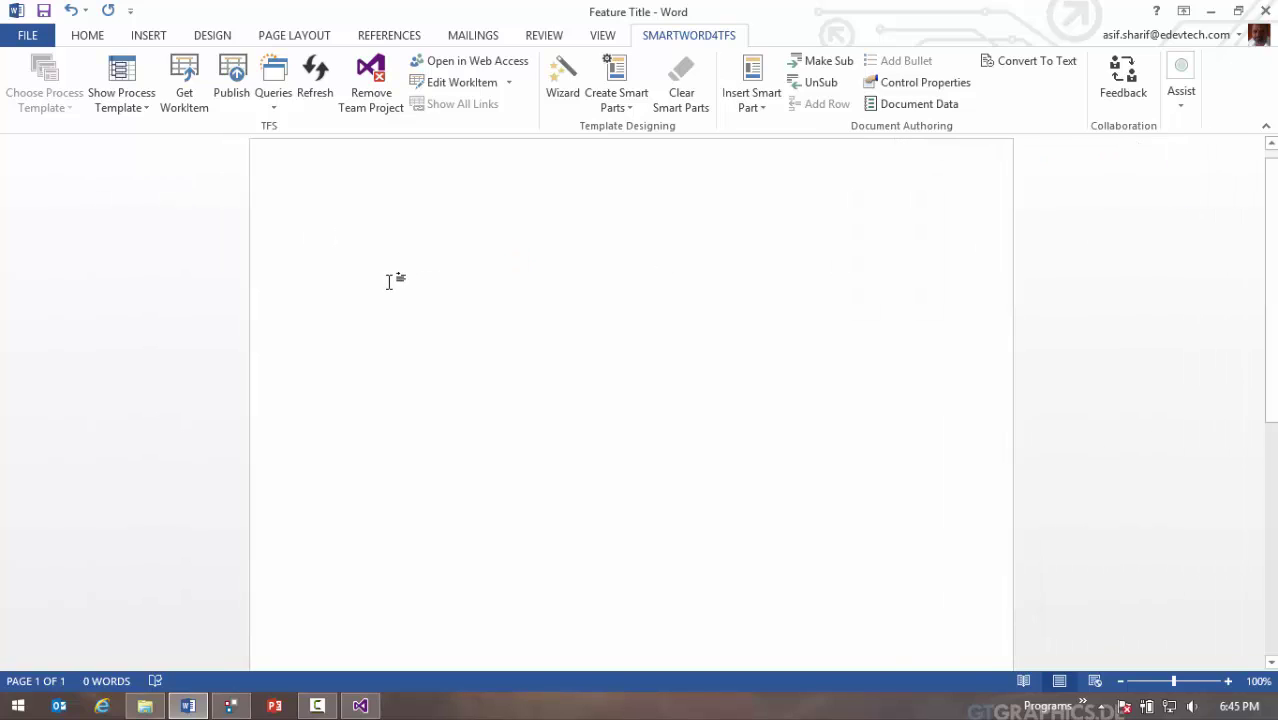
# - Import work items from the My Queries > All Work Items query
pyautogui.click(272, 100)
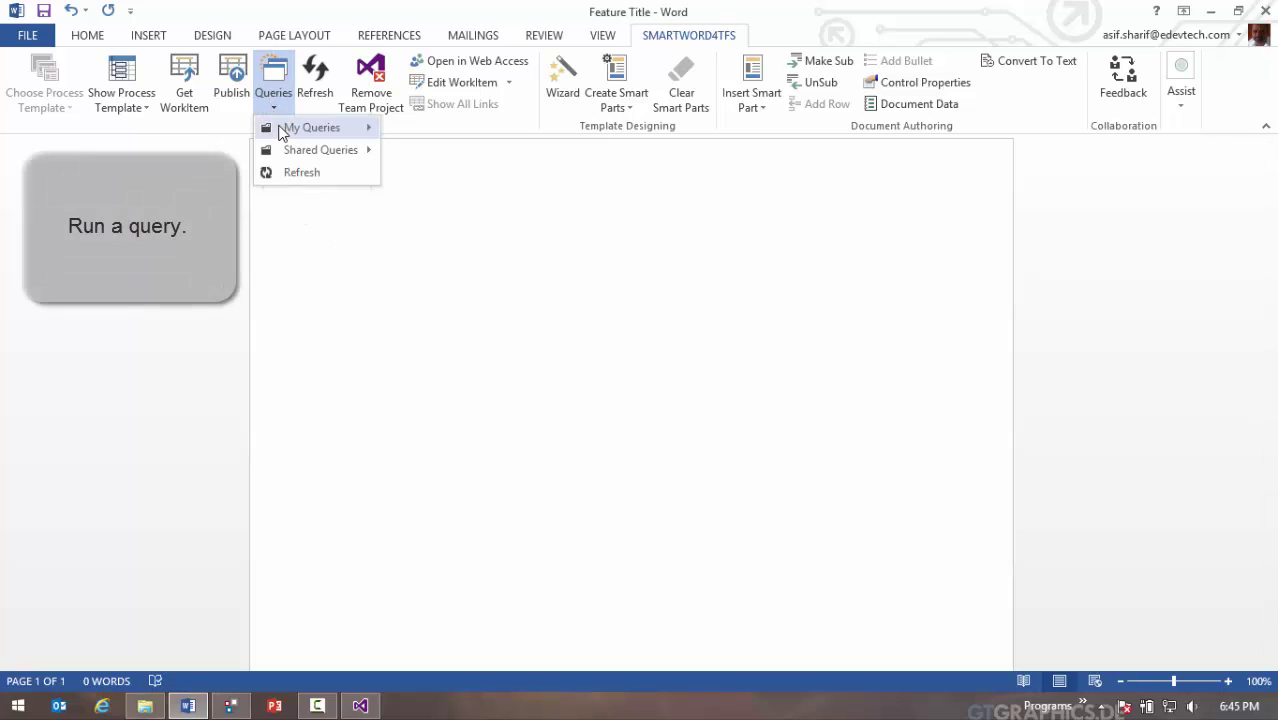
pyautogui.moveTo(305, 127)
pyautogui.click(419, 131)
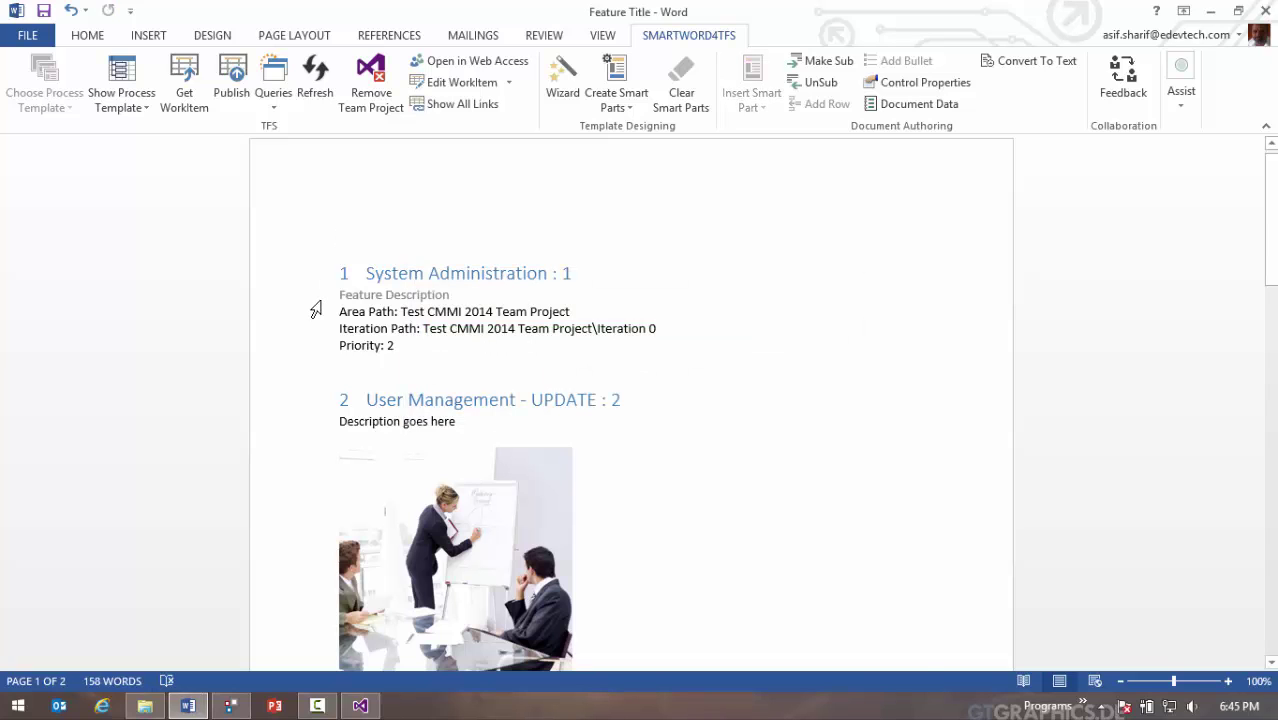
pyautogui.scroll(-6, 338, 300)
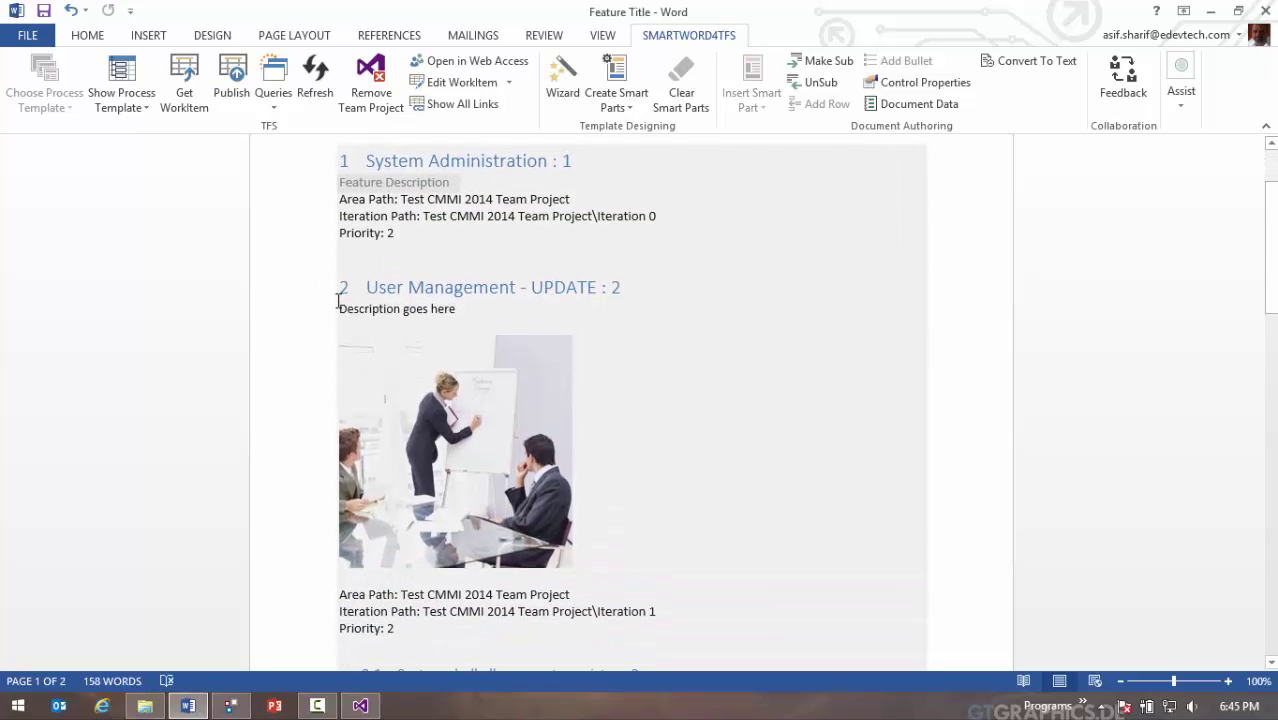
pyautogui.scroll(-8, 338, 300)
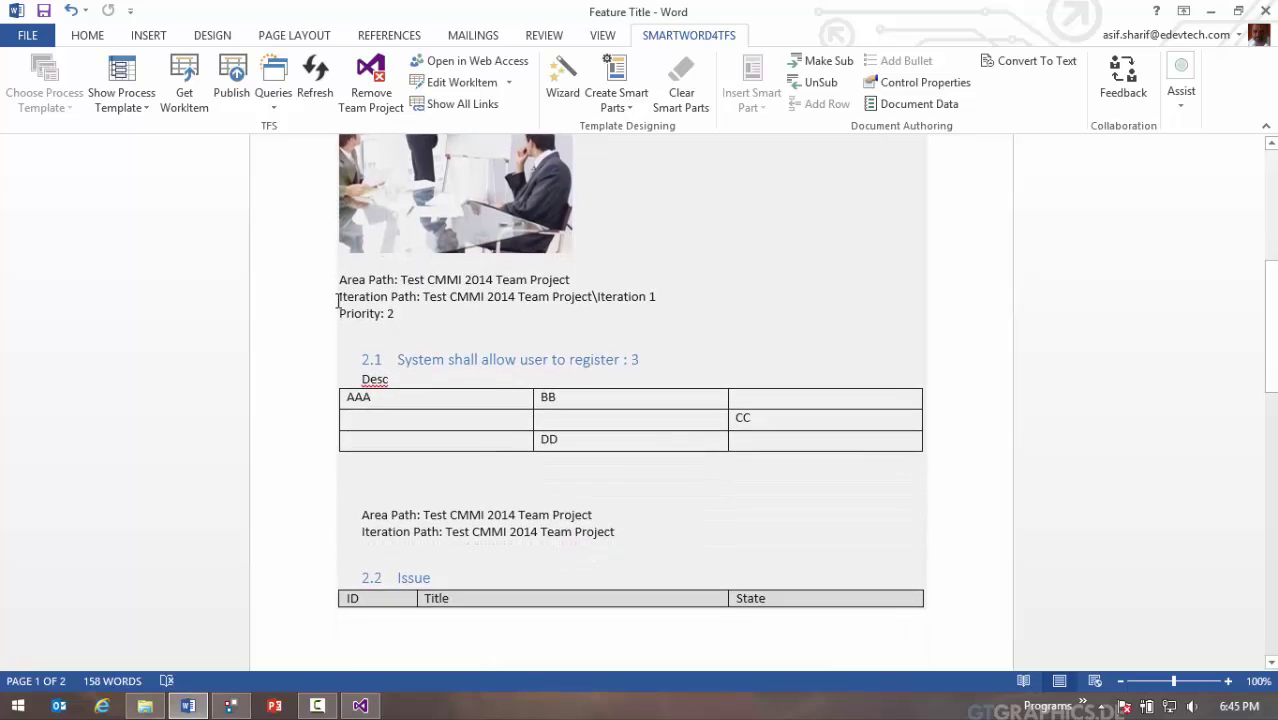
pyautogui.scroll(-7, 338, 300)
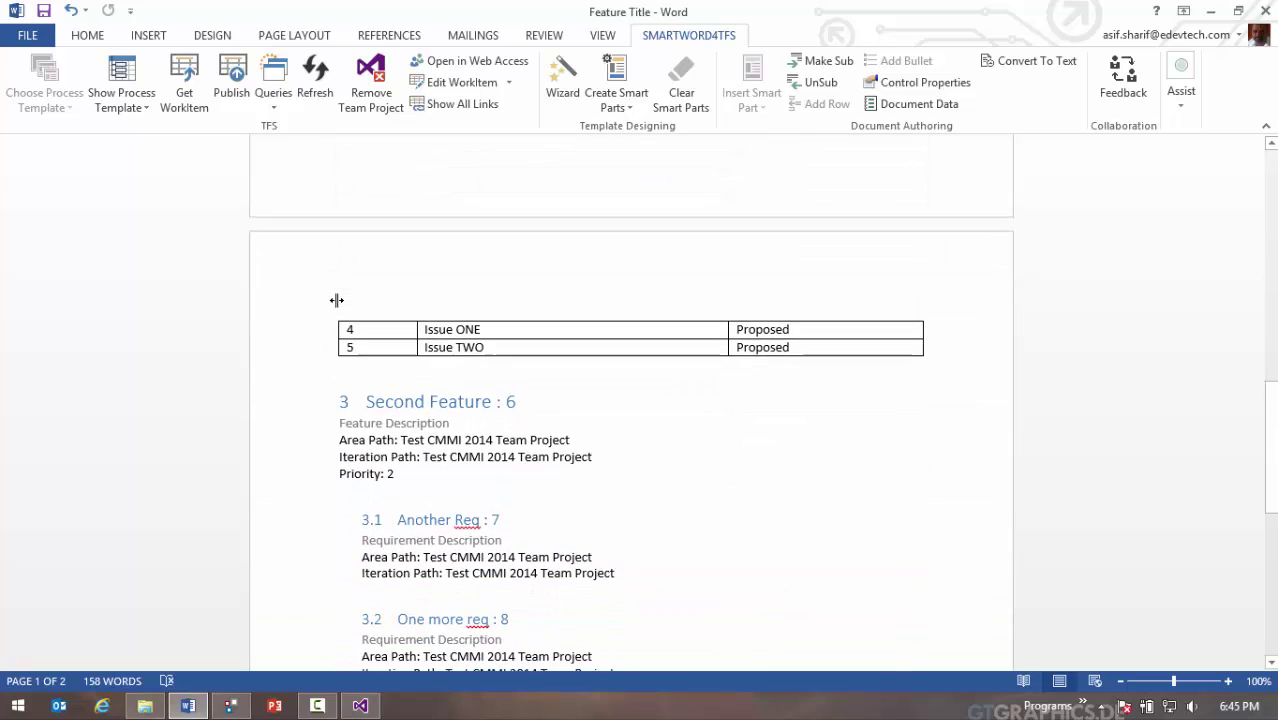
pyautogui.scroll(-4, 338, 300)
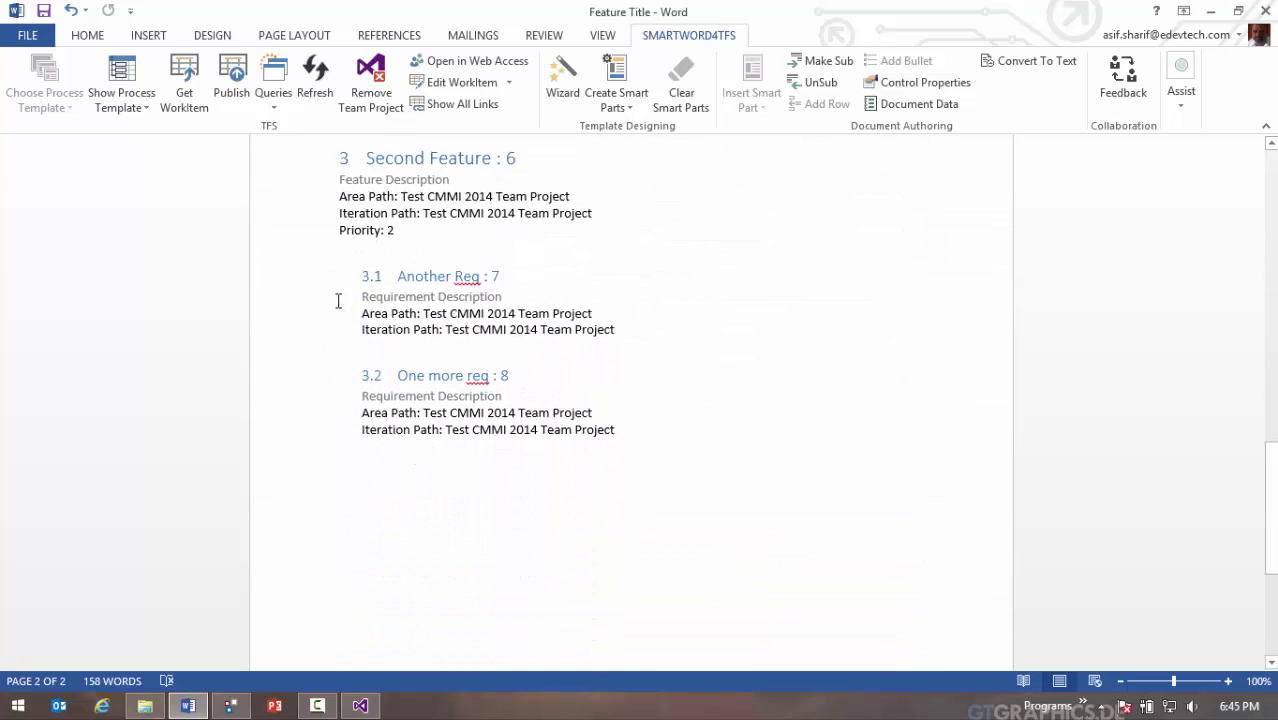
pyautogui.scroll(-3, 338, 300)
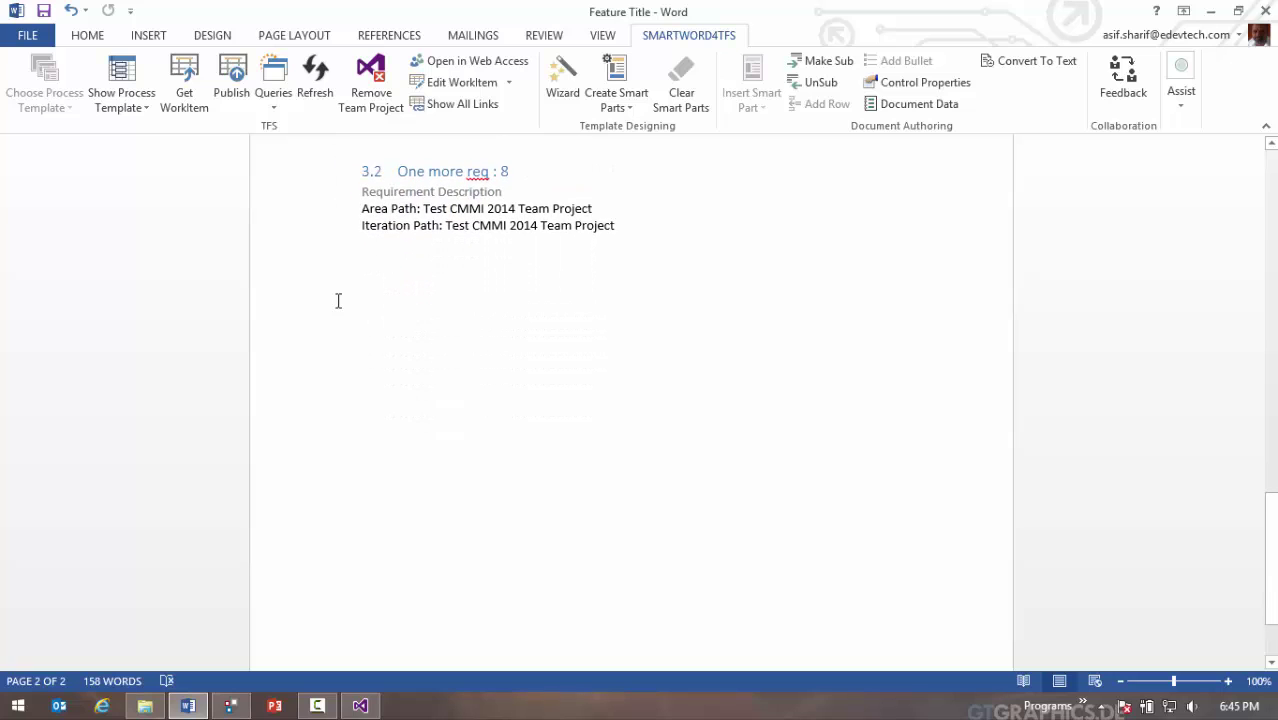
pyautogui.scroll(3, 338, 300)
pyautogui.scroll(9, 338, 300)
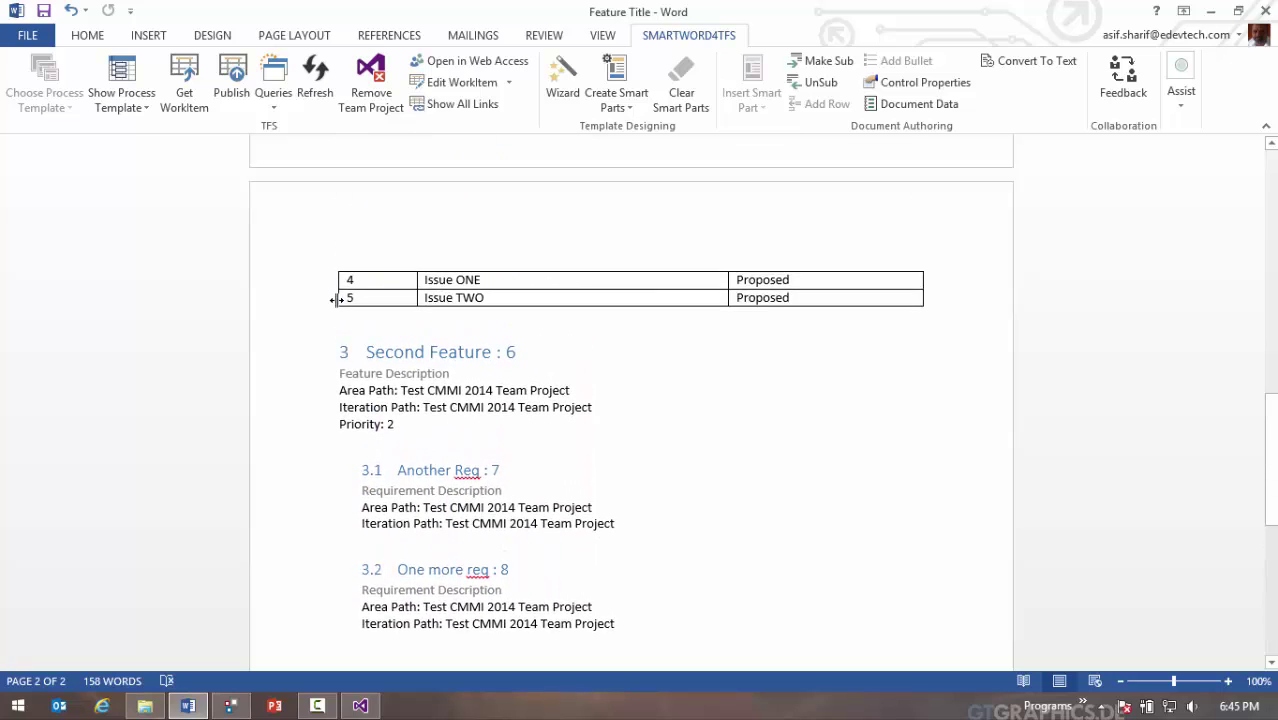
pyautogui.scroll(5, 338, 300)
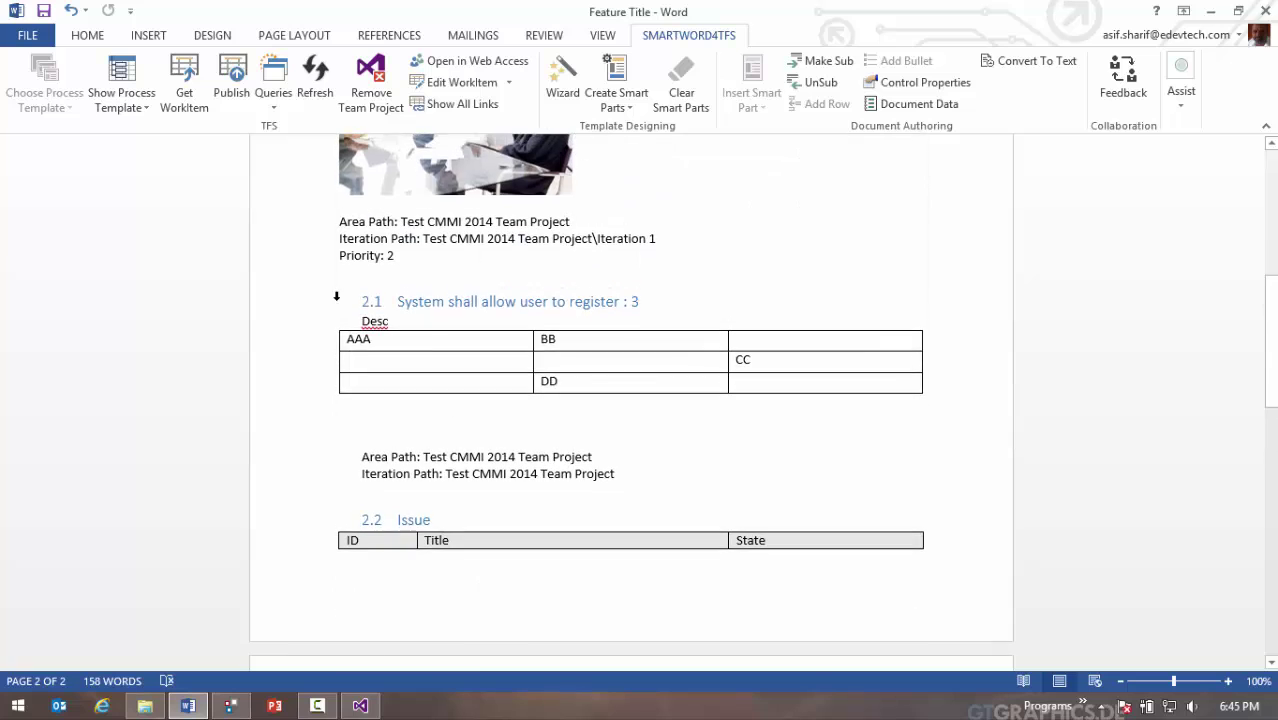
pyautogui.scroll(7, 338, 300)
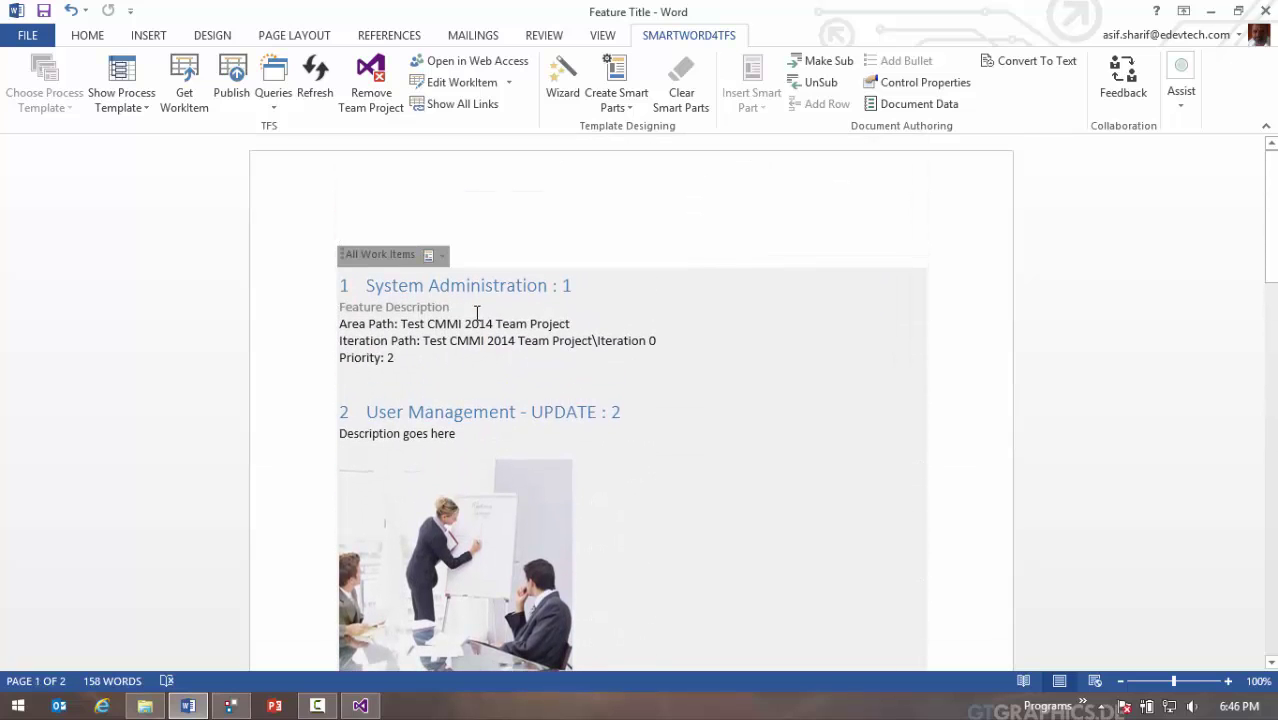
# - Give System Administration the description 'Update any work item' and publish it to TFS
pyautogui.hotkey('ctrl', 'Home')
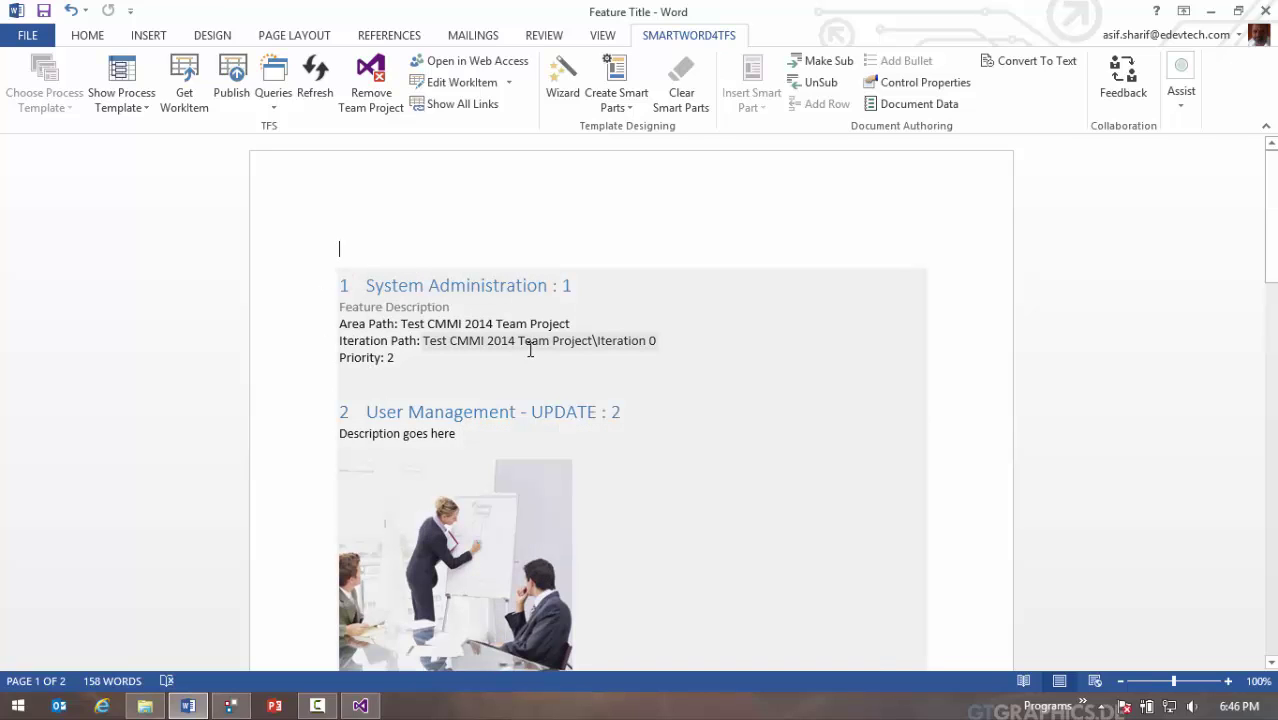
pyautogui.click(470, 310)
pyautogui.write('Update ')
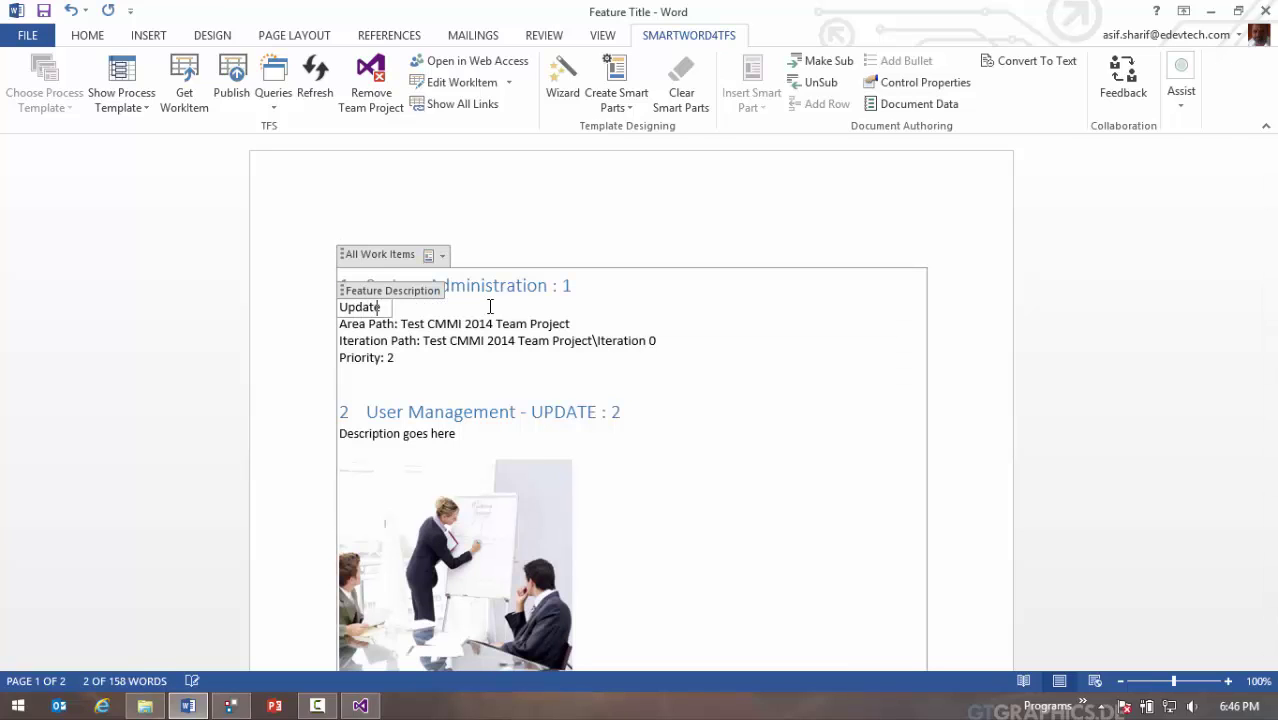
pyautogui.write('any work item')
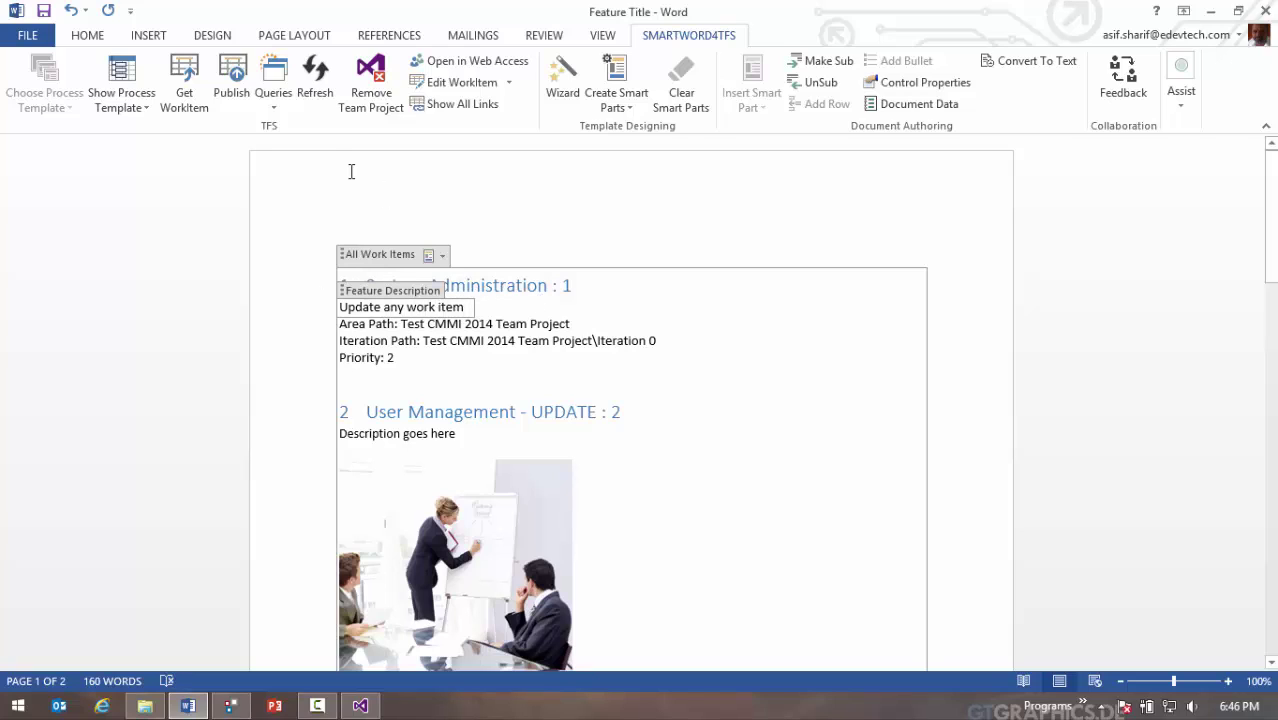
pyautogui.click(236, 100)
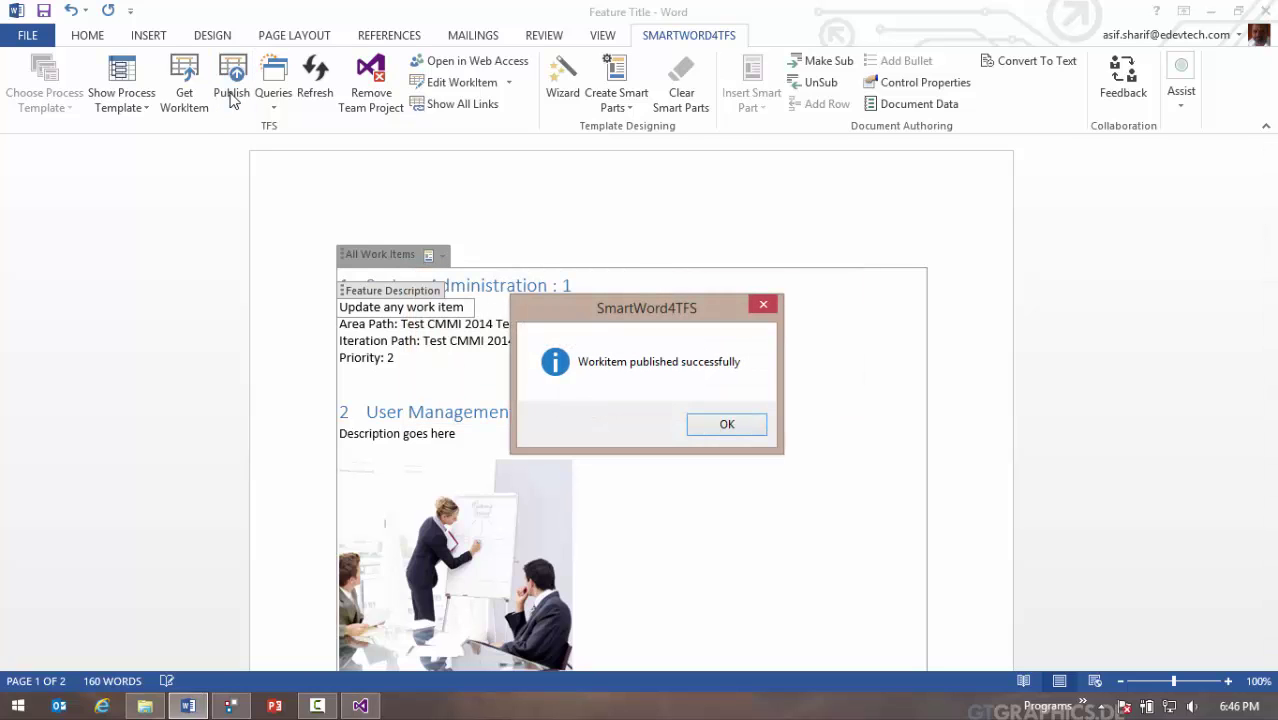
pyautogui.press('Return')
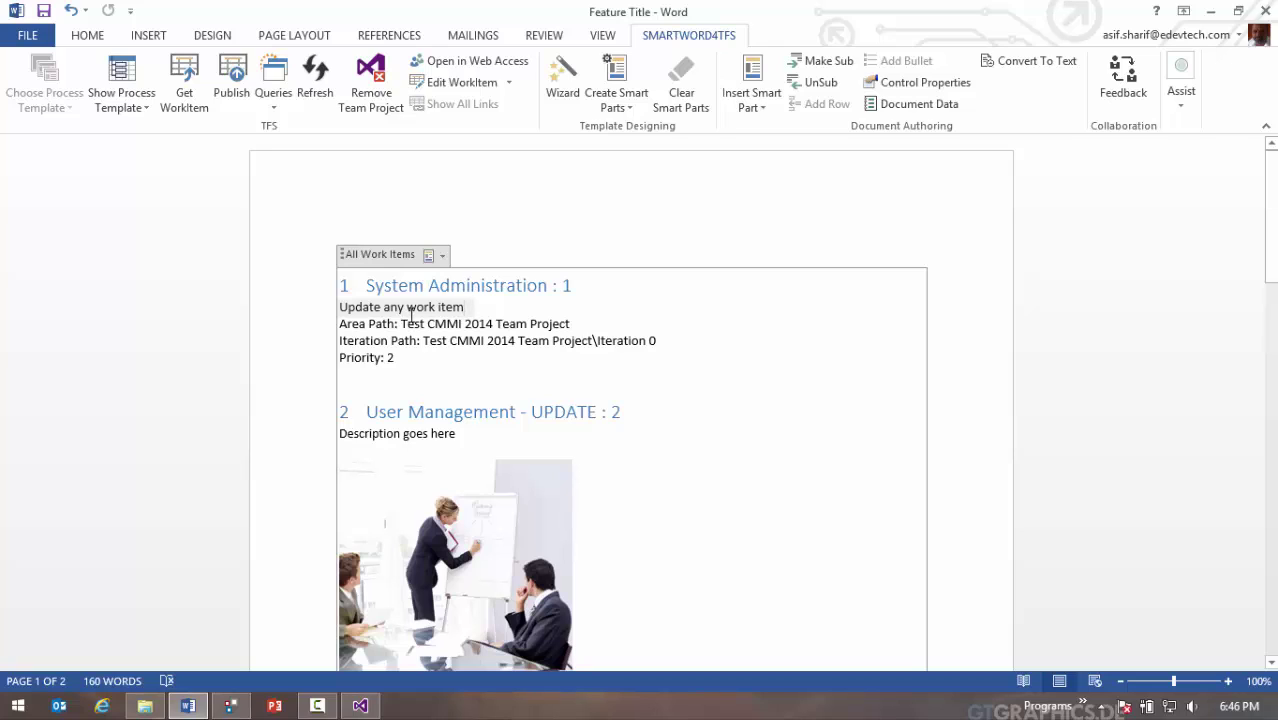
# - Delete all the document content, leaving a blank page
pyautogui.click(410, 310)
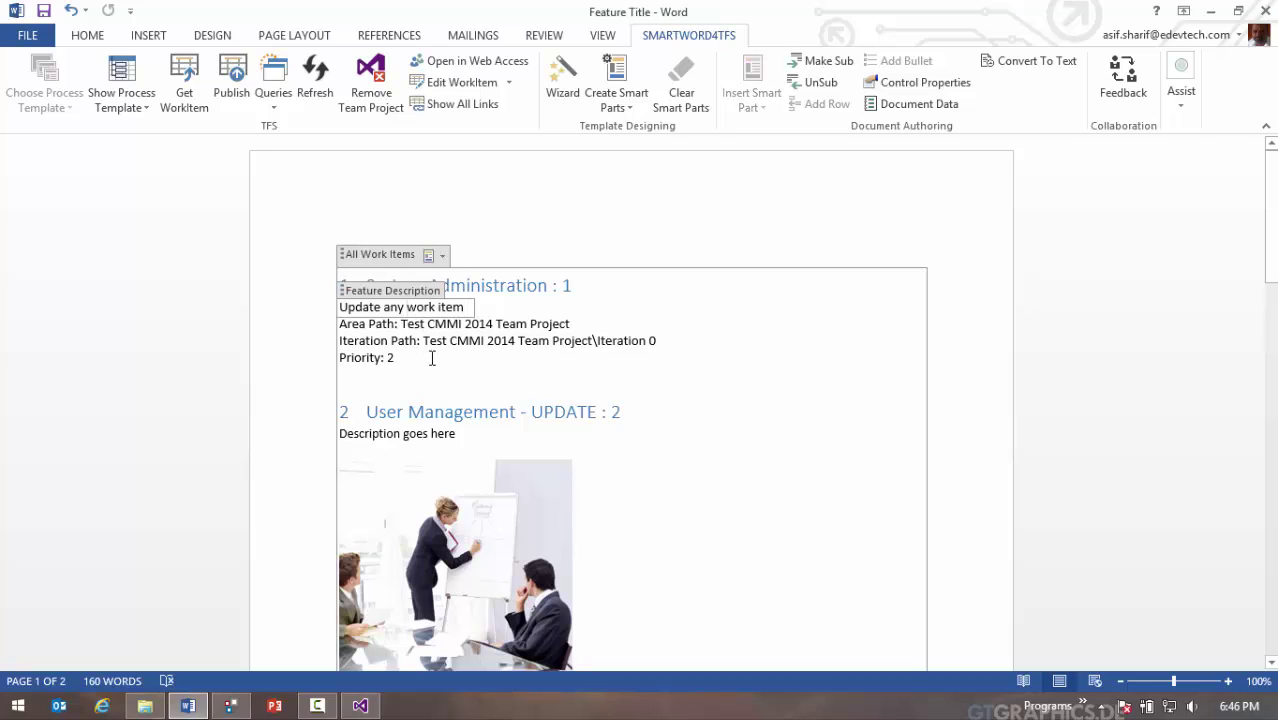
pyautogui.hotkey('ctrl', 'a')
pyautogui.press('Delete')
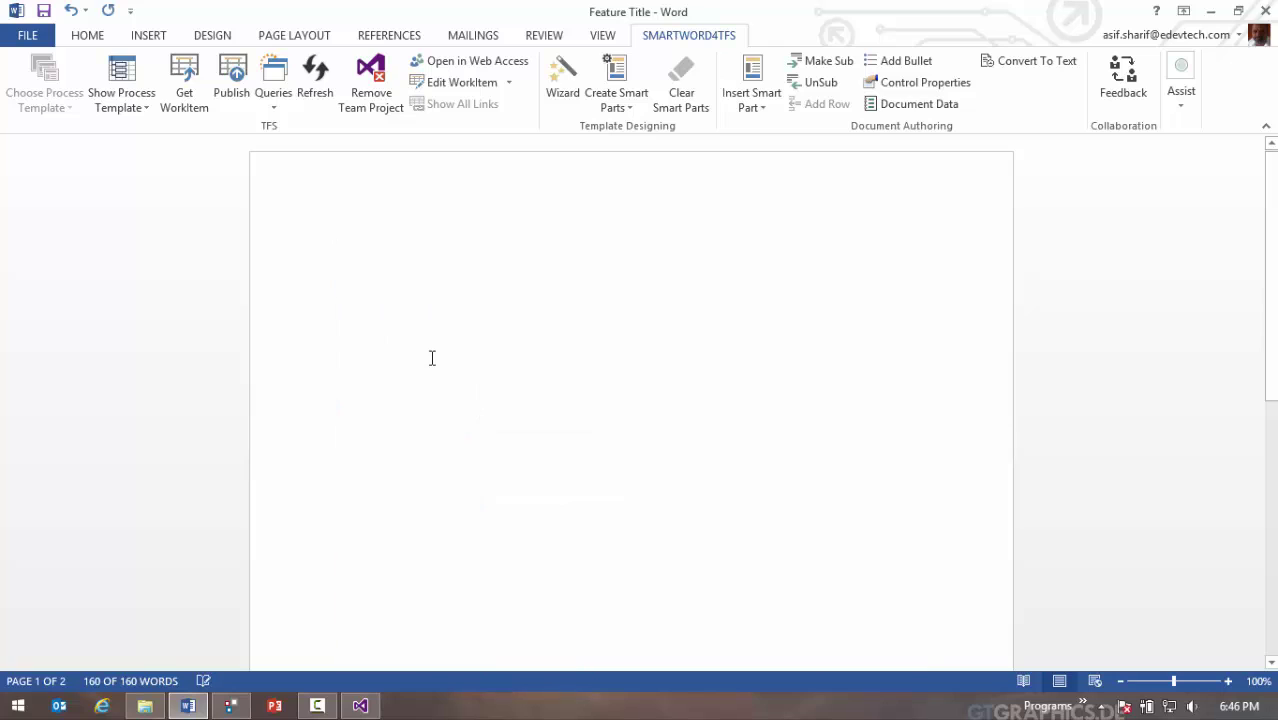
# - Run My Queries > All Work Items in Get WorkItem and import only item 2, User Management - UPDATE
pyautogui.click(194, 91)
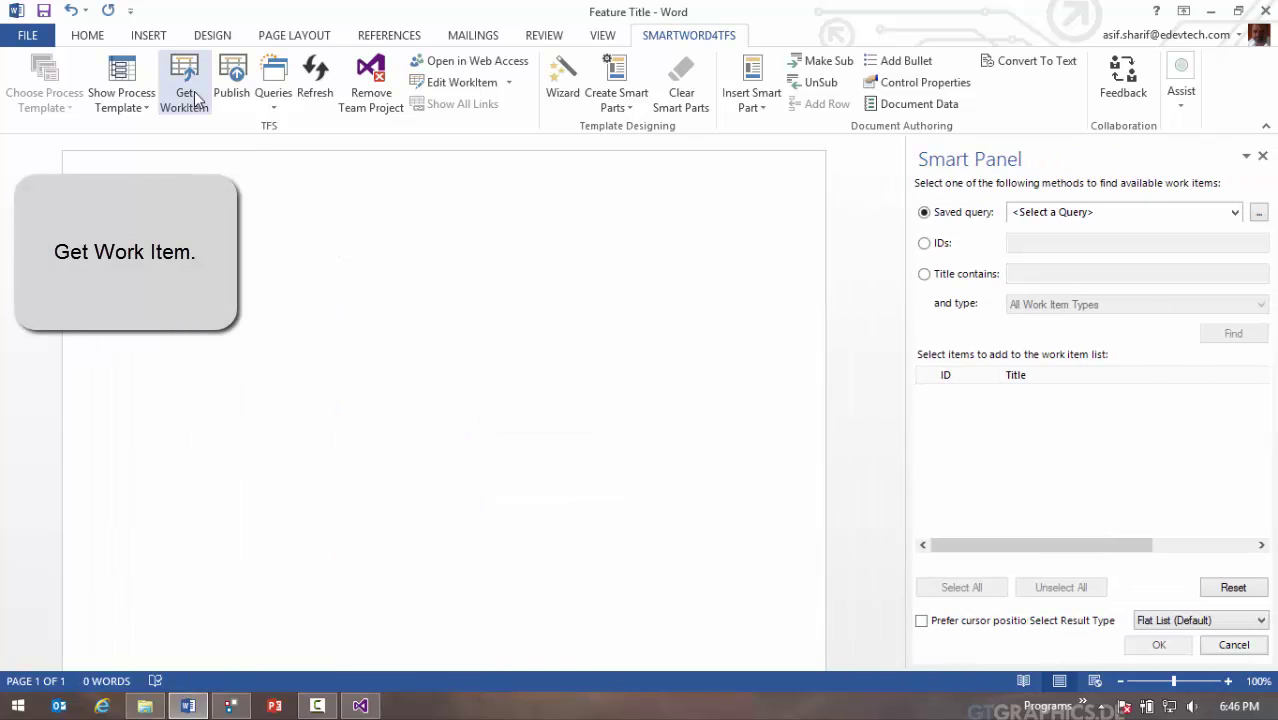
pyautogui.click(1044, 214)
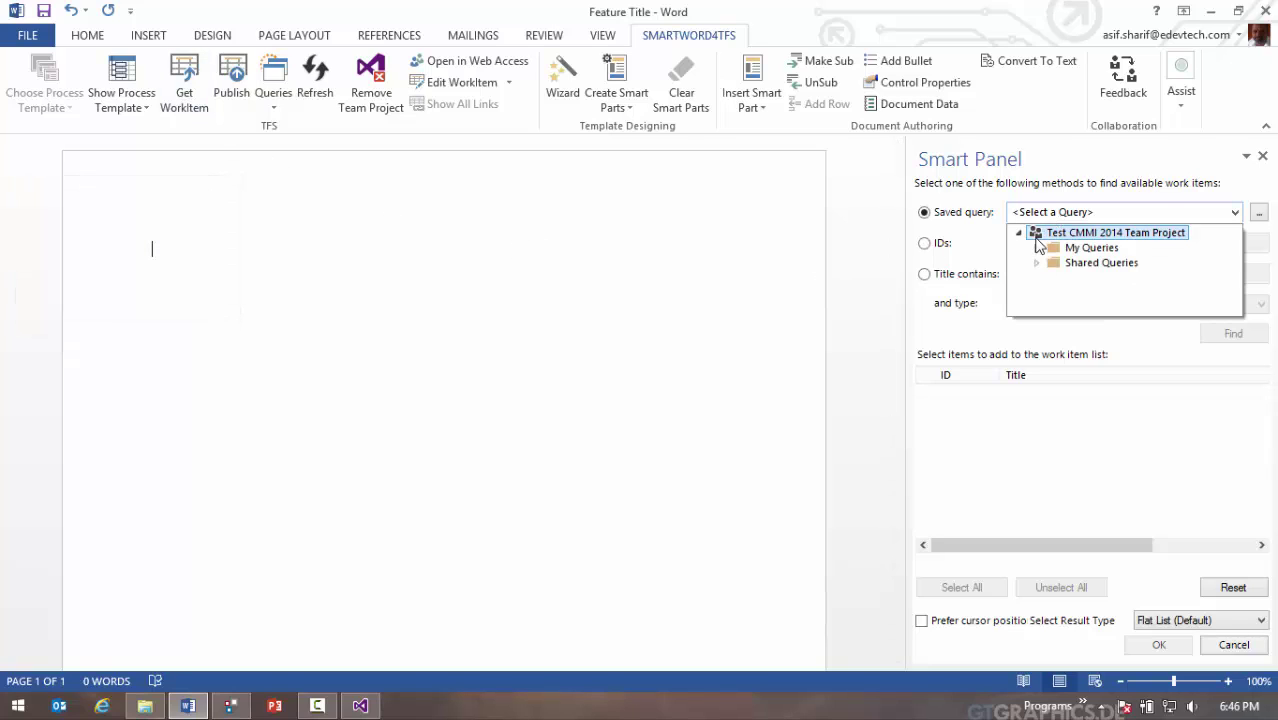
pyautogui.click(1036, 247)
pyautogui.click(1110, 263)
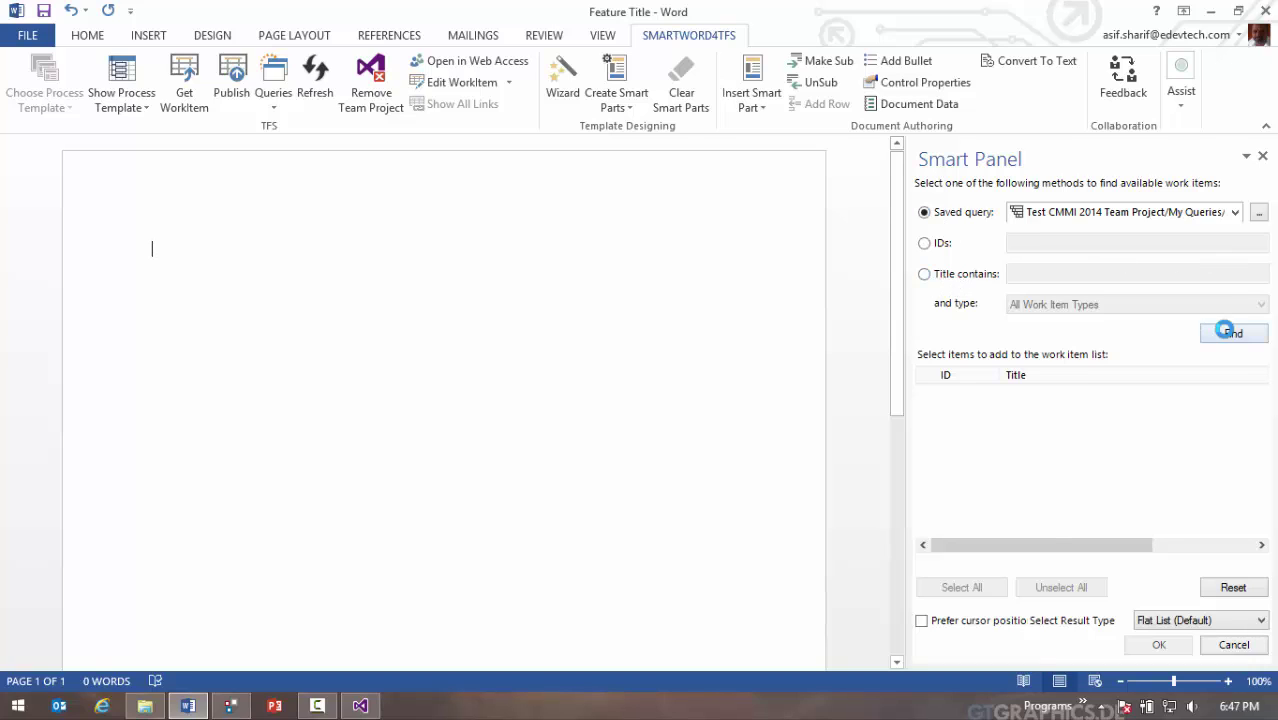
pyautogui.click(1232, 334)
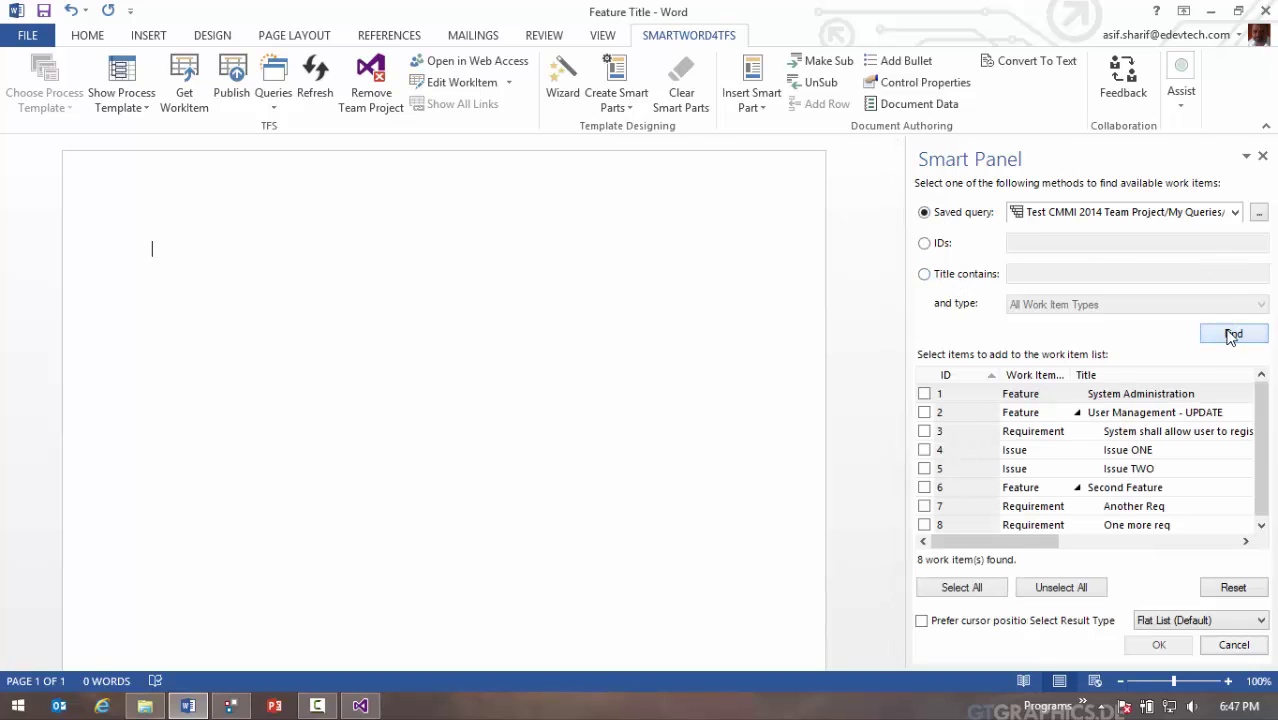
pyautogui.click(924, 413)
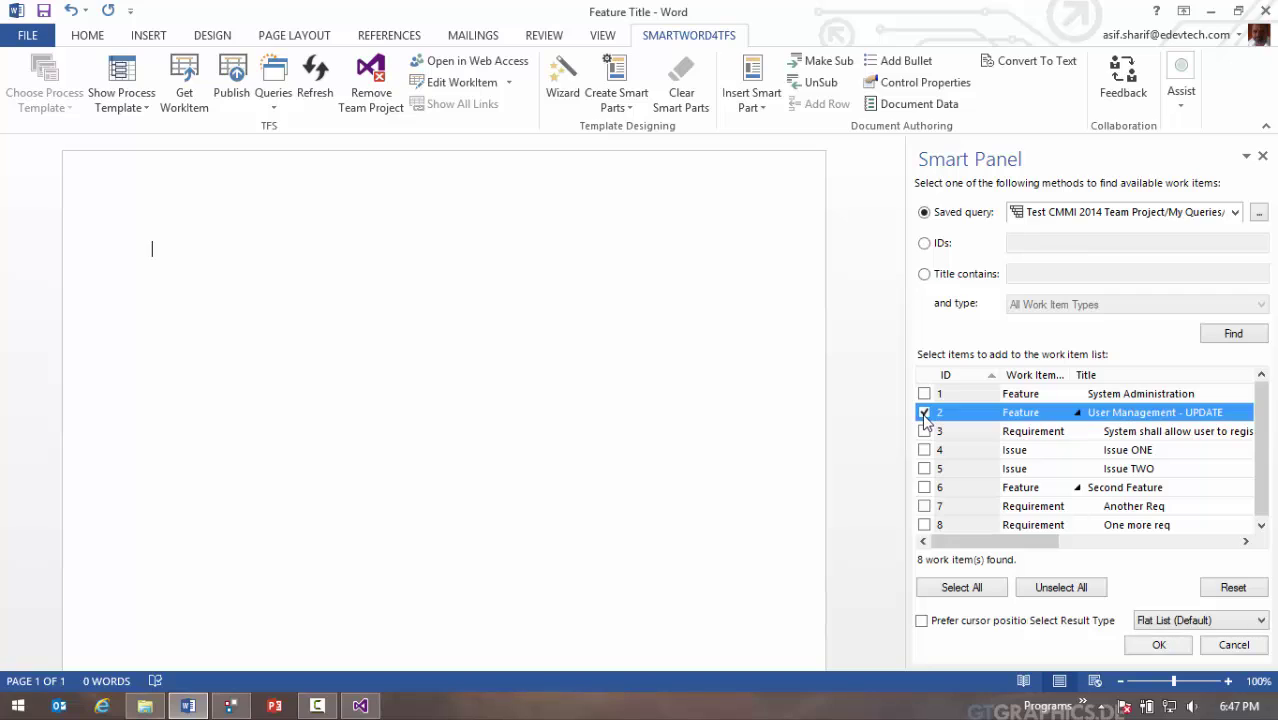
pyautogui.click(1158, 645)
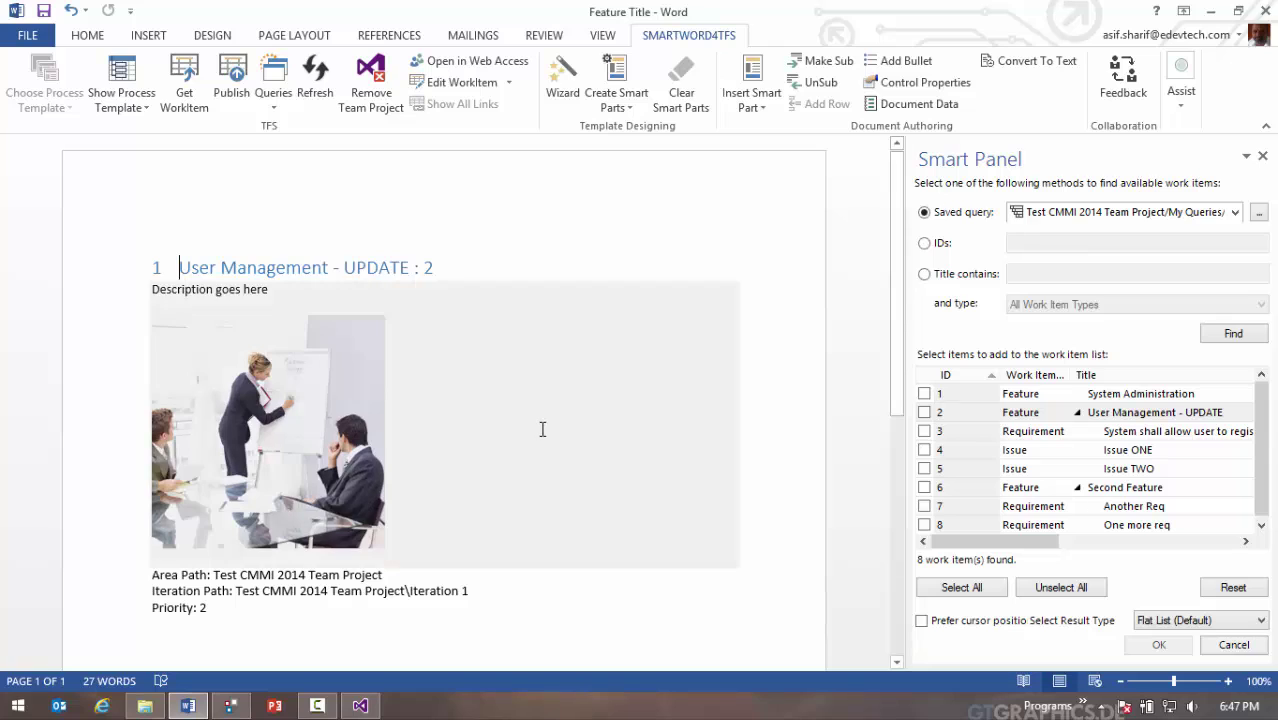
# - Delete the imported work item, emptying the document
pyautogui.scroll(-3, 542, 429)
pyautogui.scroll(2, 542, 429)
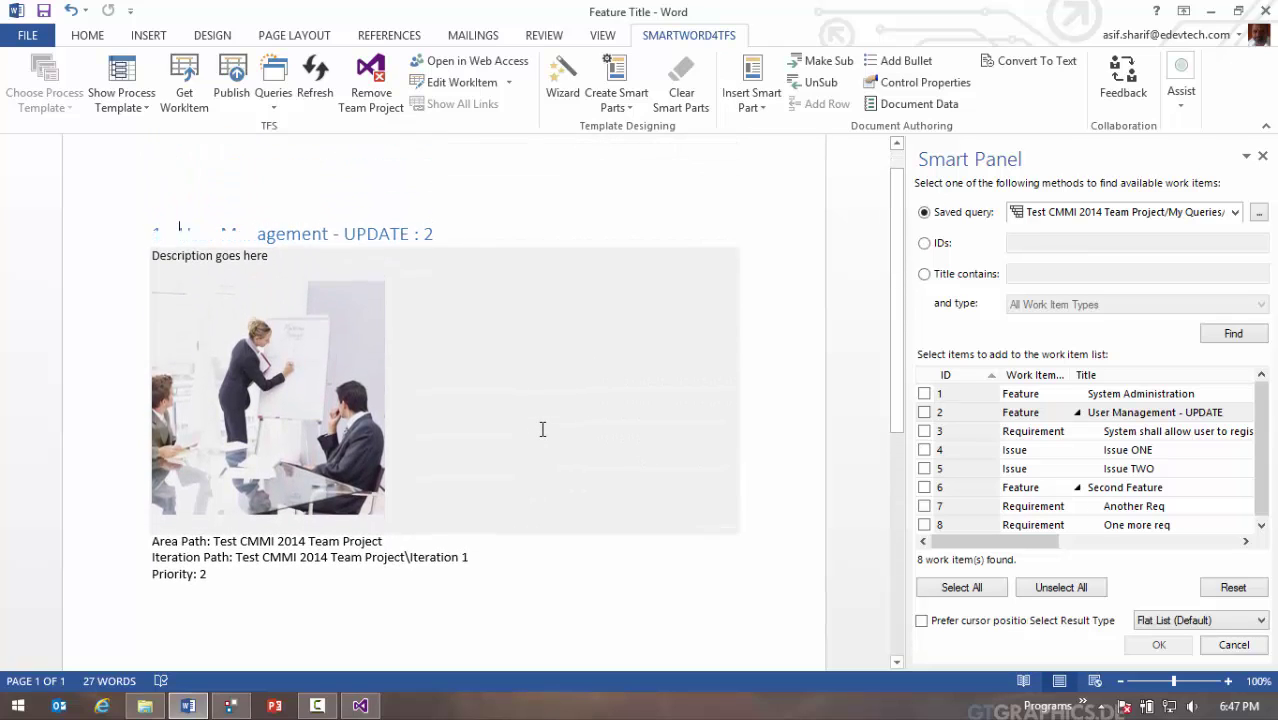
pyautogui.click(542, 429)
pyautogui.hotkey('ctrl', 'a')
pyautogui.press('Delete')
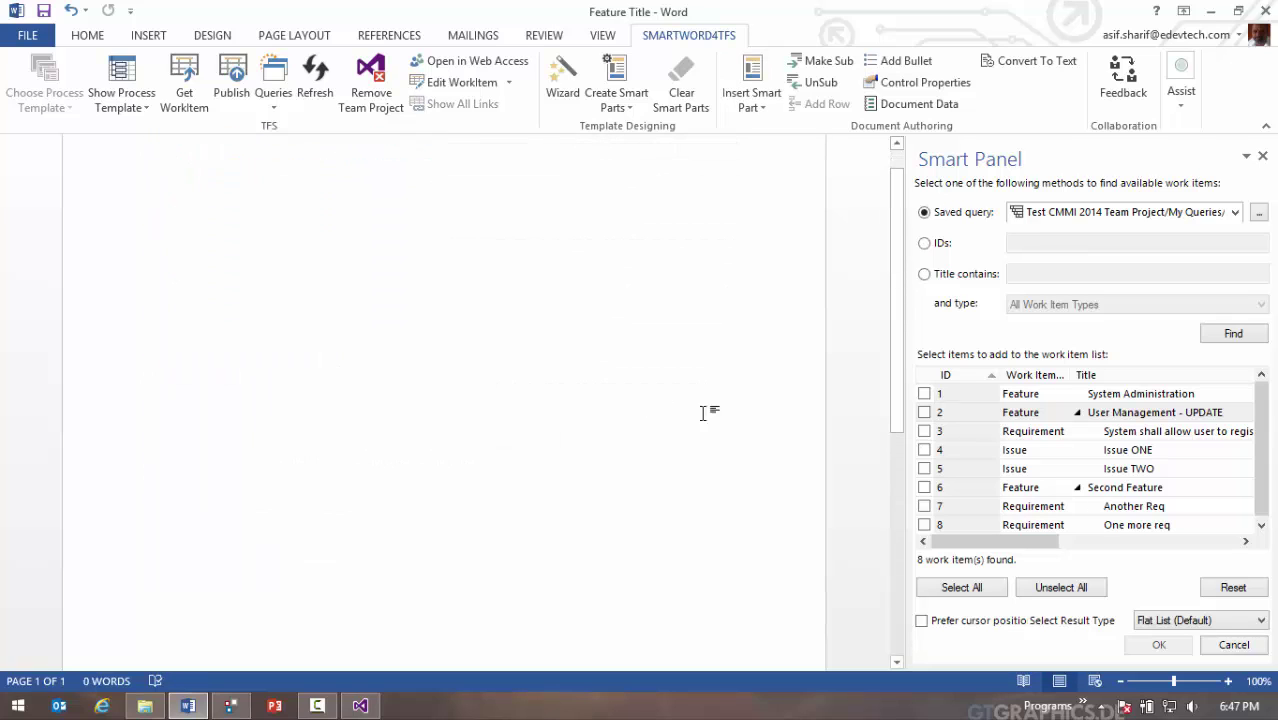
# - Import item 2 with result type Work Items and Direct Links, bringing in its requirement and issues
pyautogui.click(924, 412)
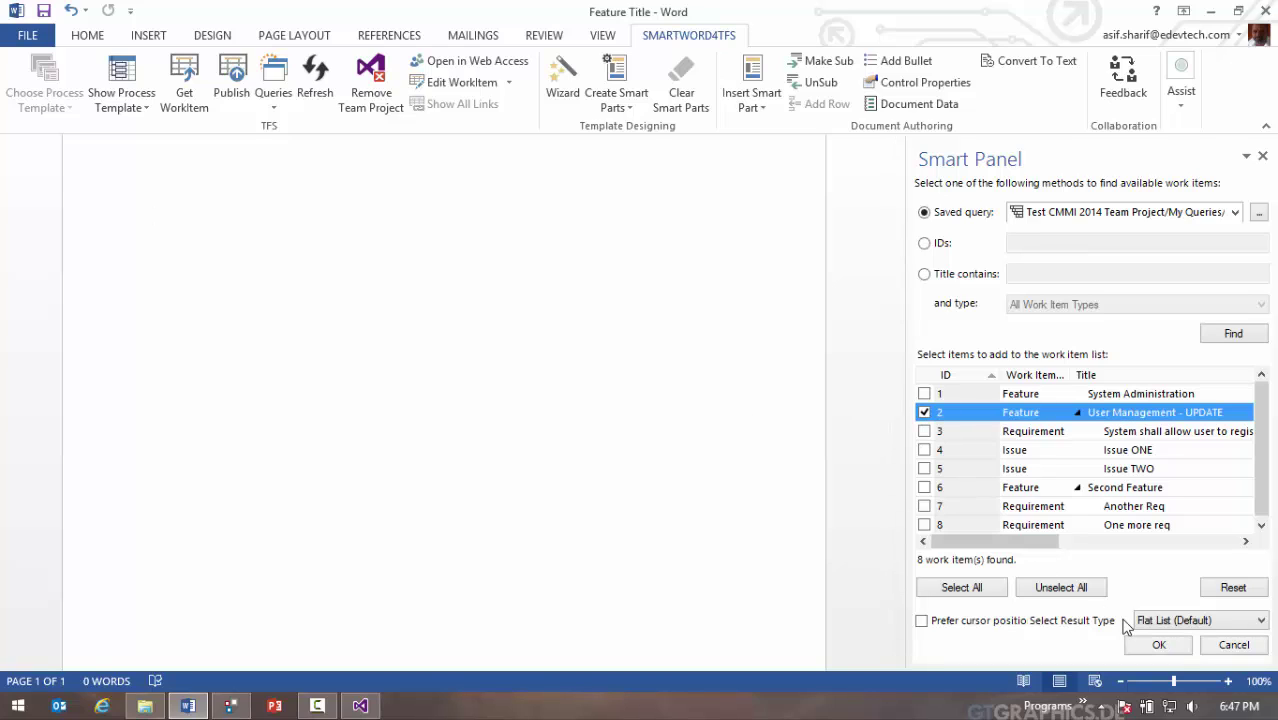
pyautogui.click(1162, 622)
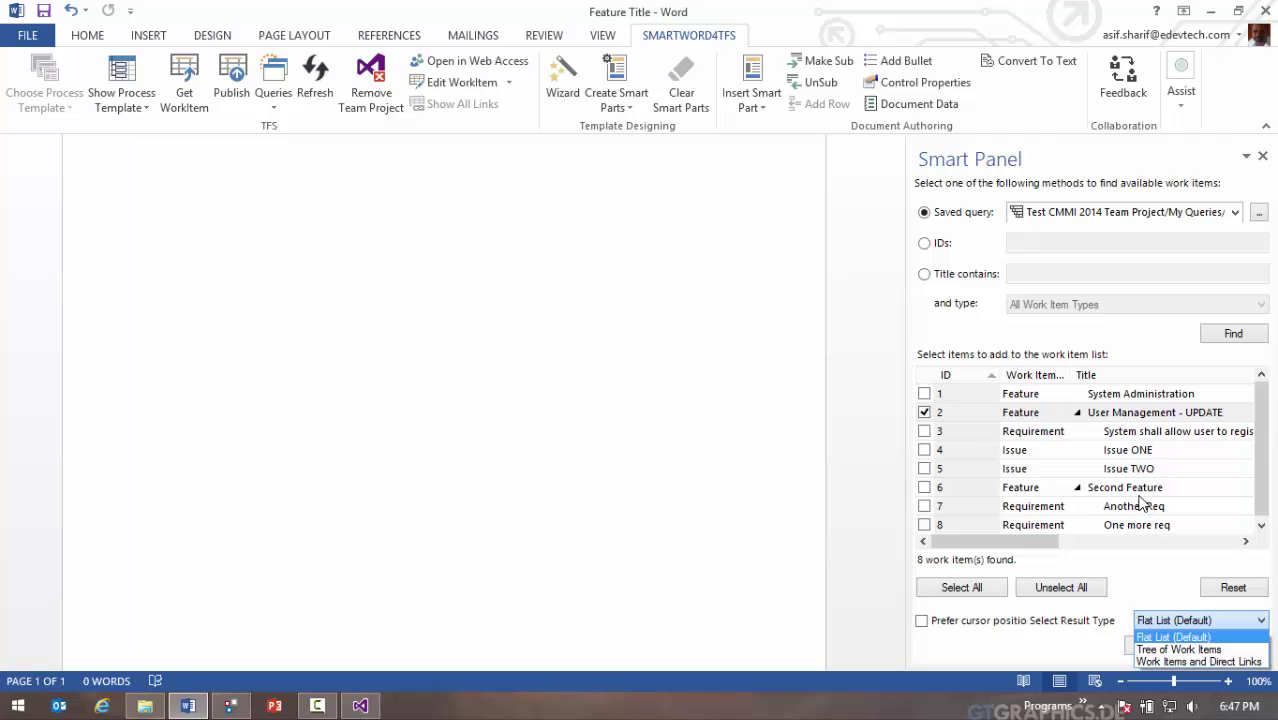
pyautogui.click(1166, 662)
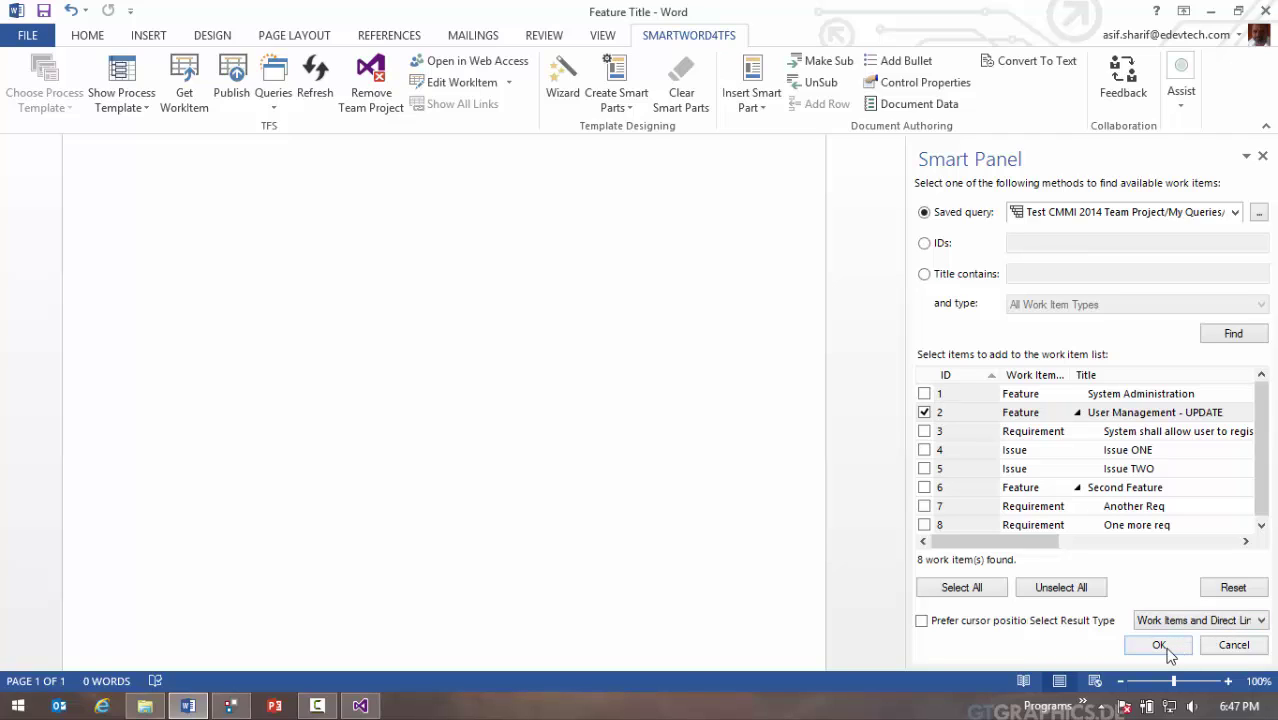
pyautogui.click(1162, 646)
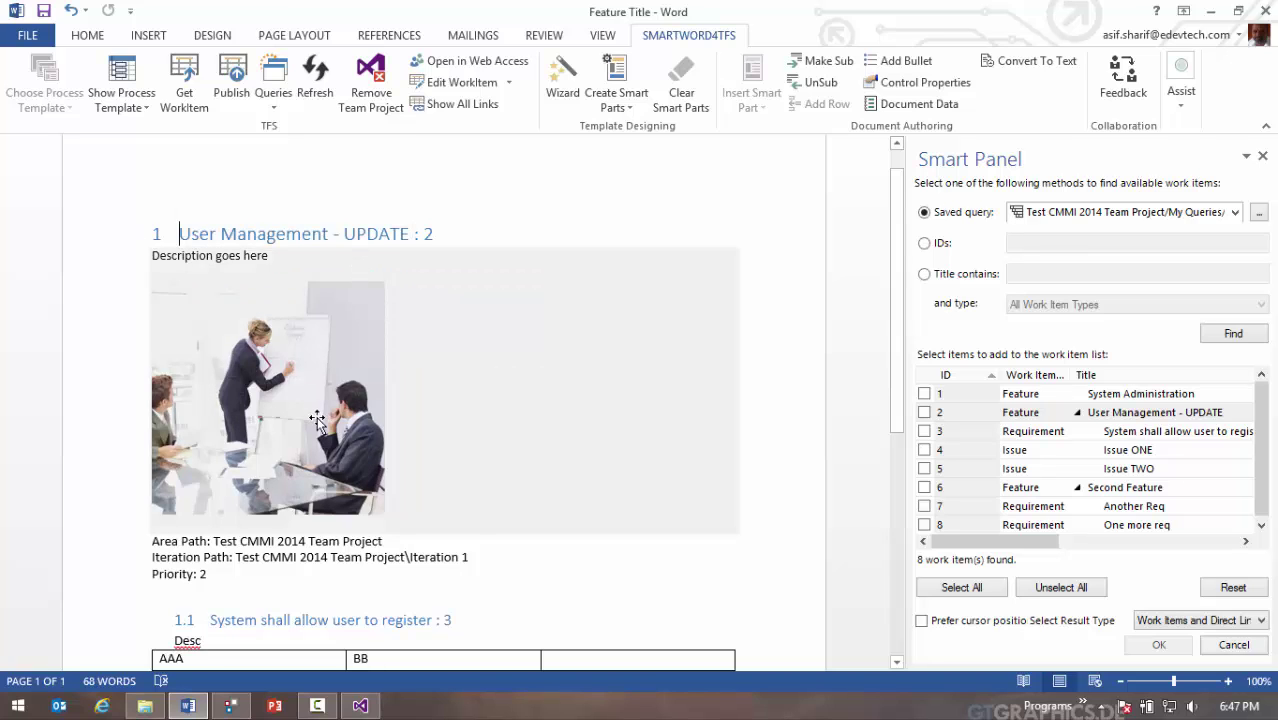
pyautogui.scroll(-8, 317, 418)
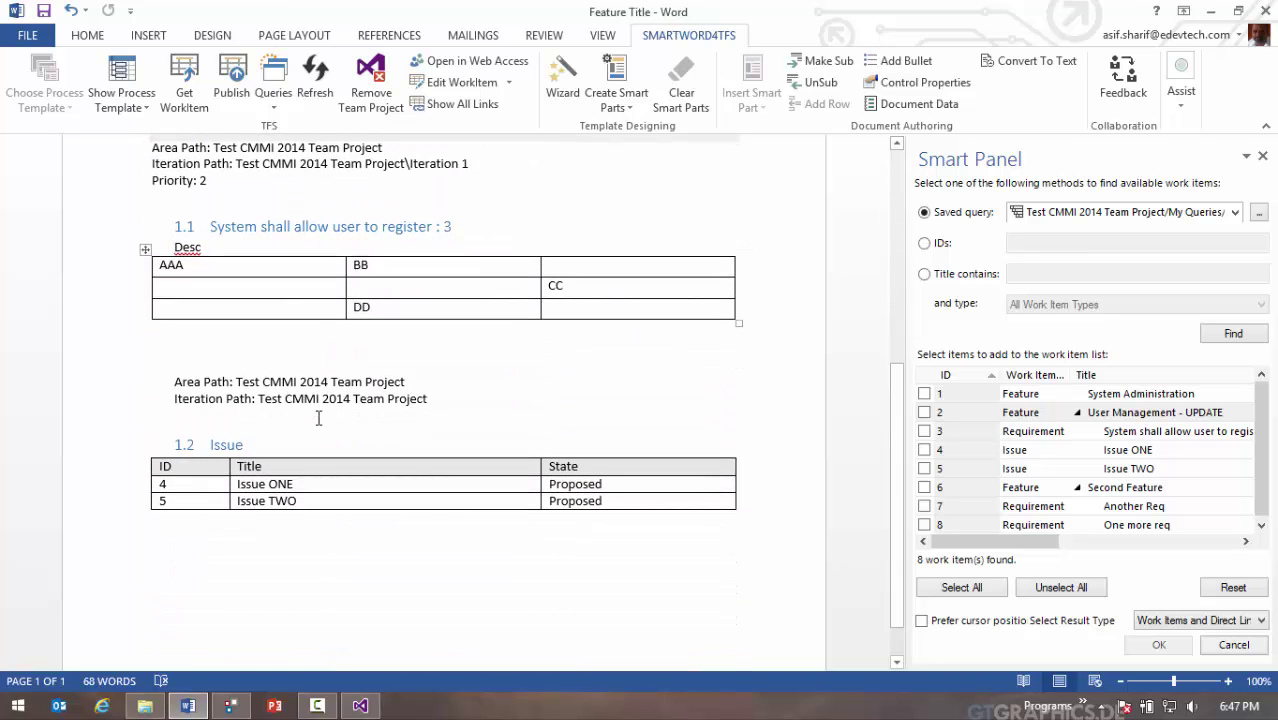
pyautogui.scroll(-1, 318, 418)
pyautogui.scroll(6, 318, 418)
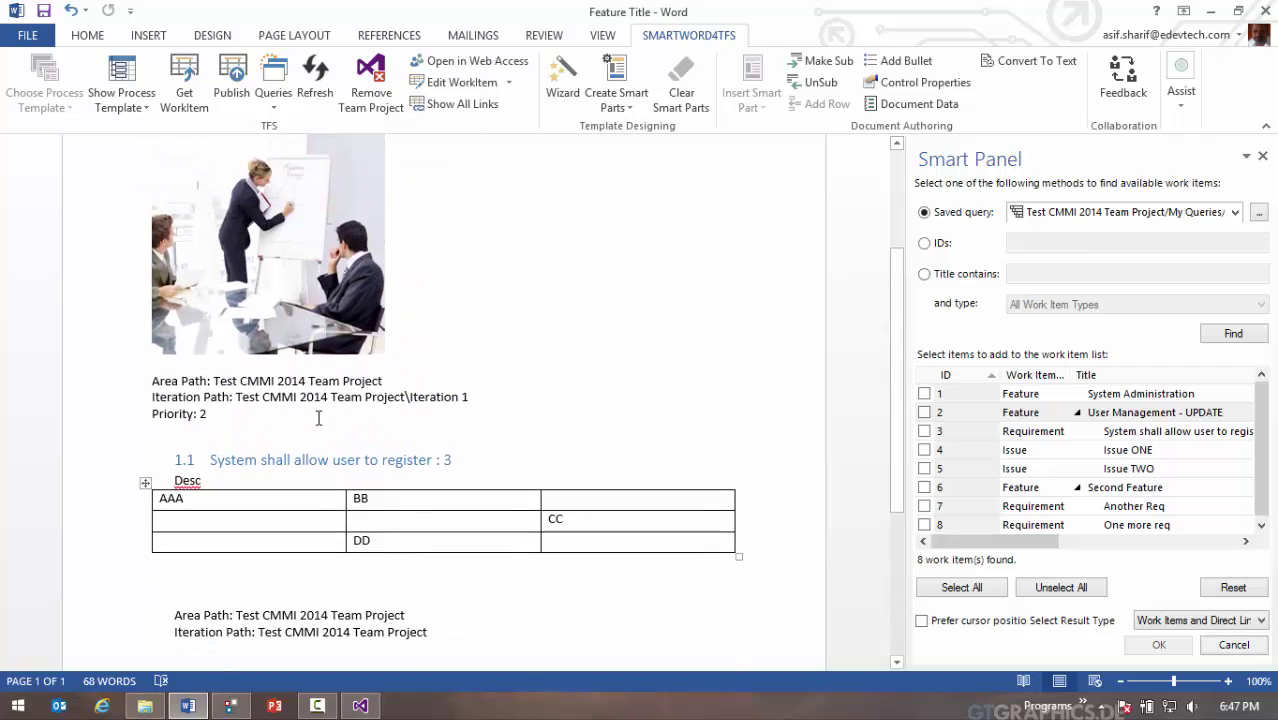
pyautogui.scroll(3, 318, 418)
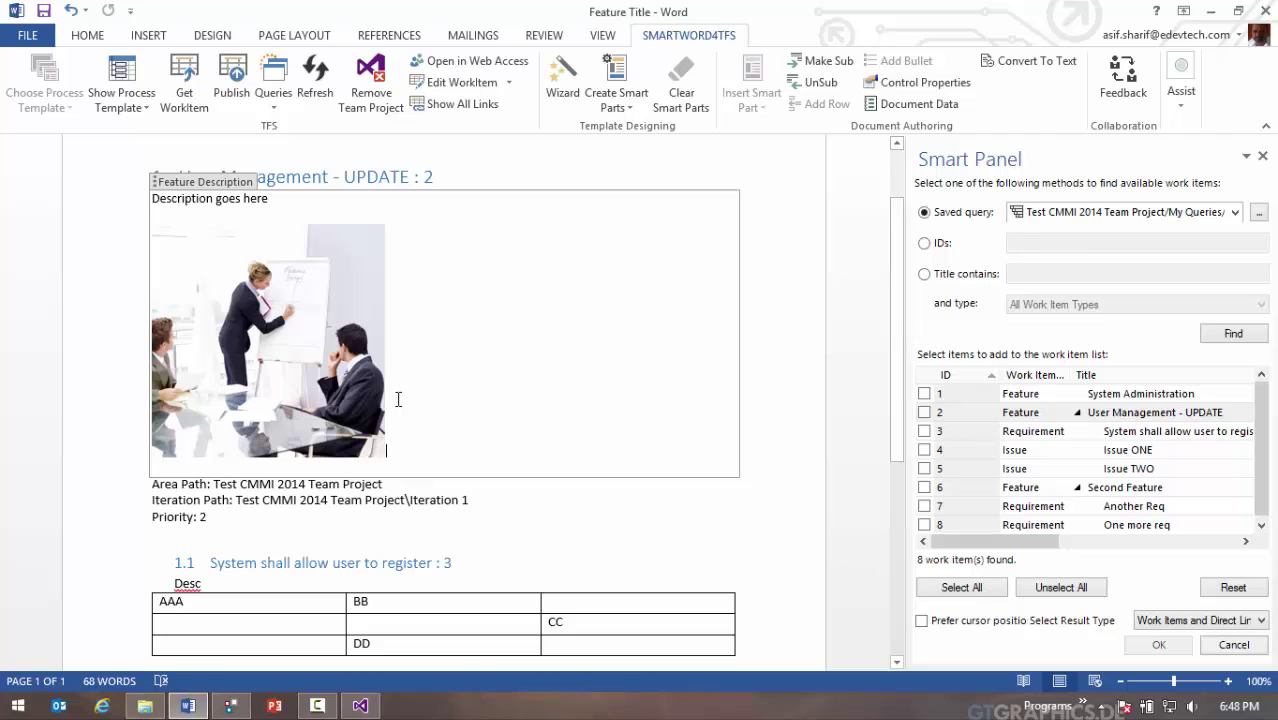
# - Clear the document and type two info lines, 'Some info here' and 'More'
pyautogui.hotkey('ctrl', 'a')
pyautogui.press('Delete')
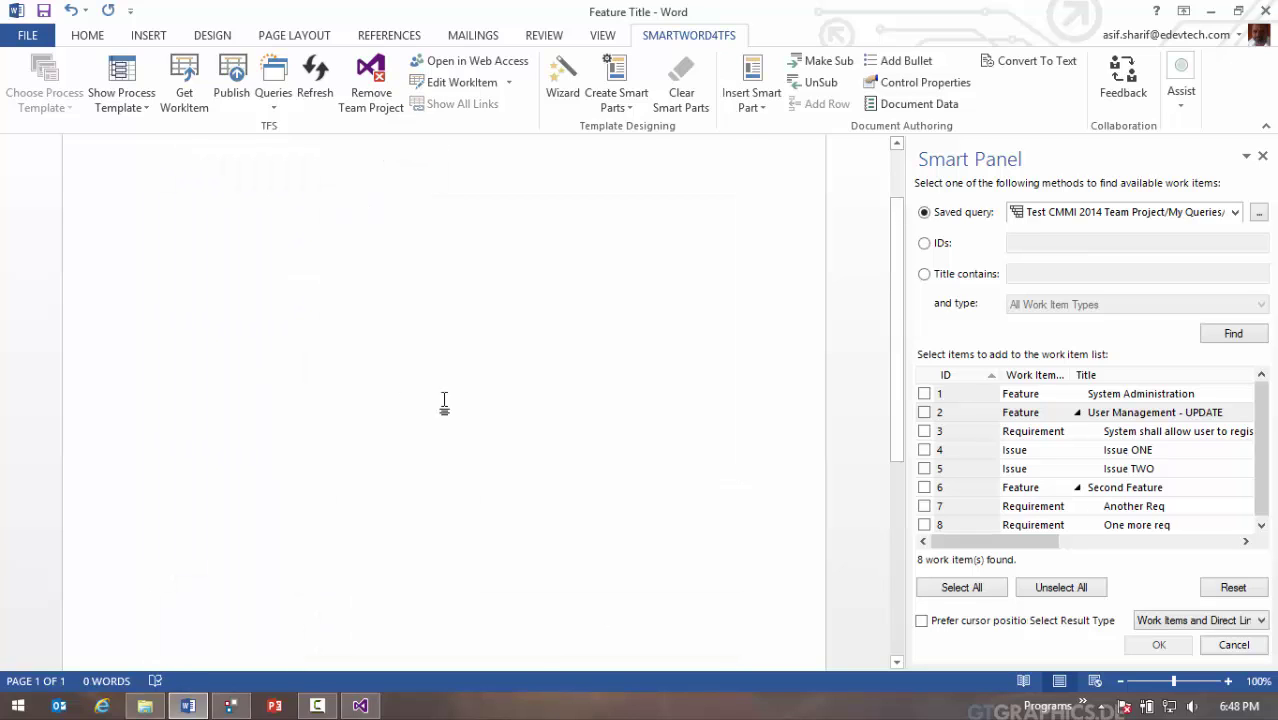
pyautogui.write('Some info here  ')
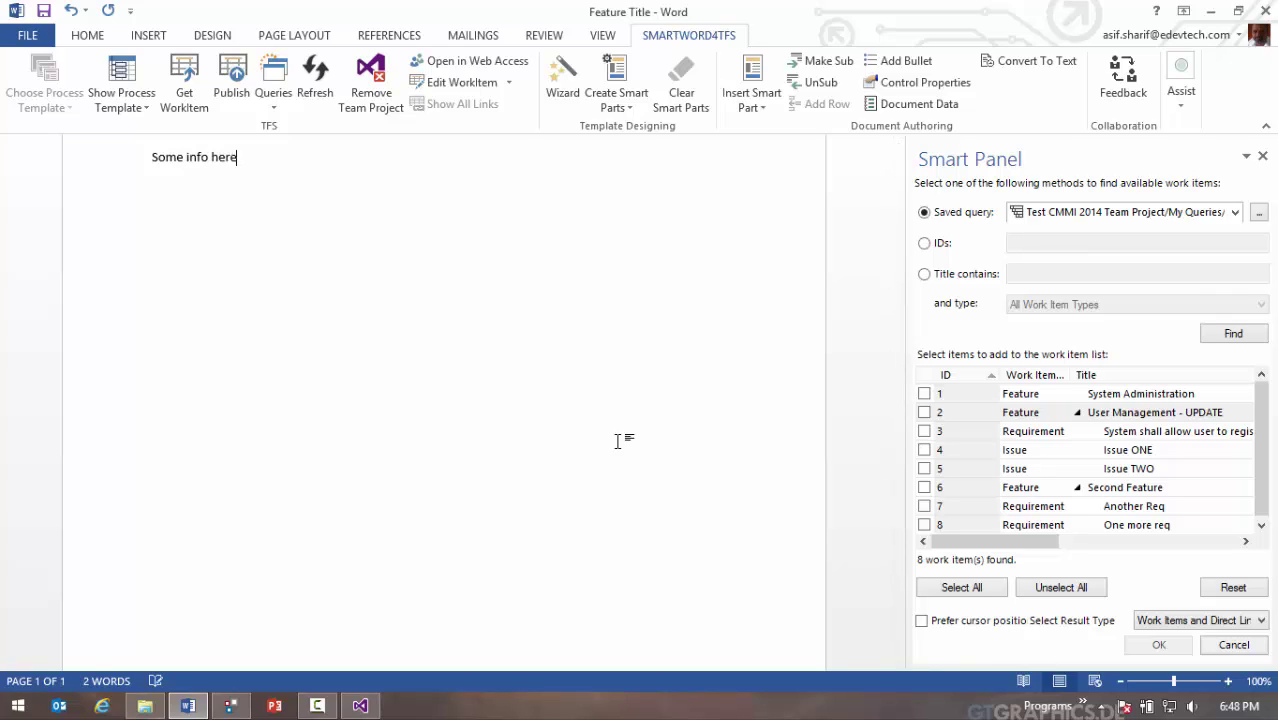
pyautogui.write('More info here')
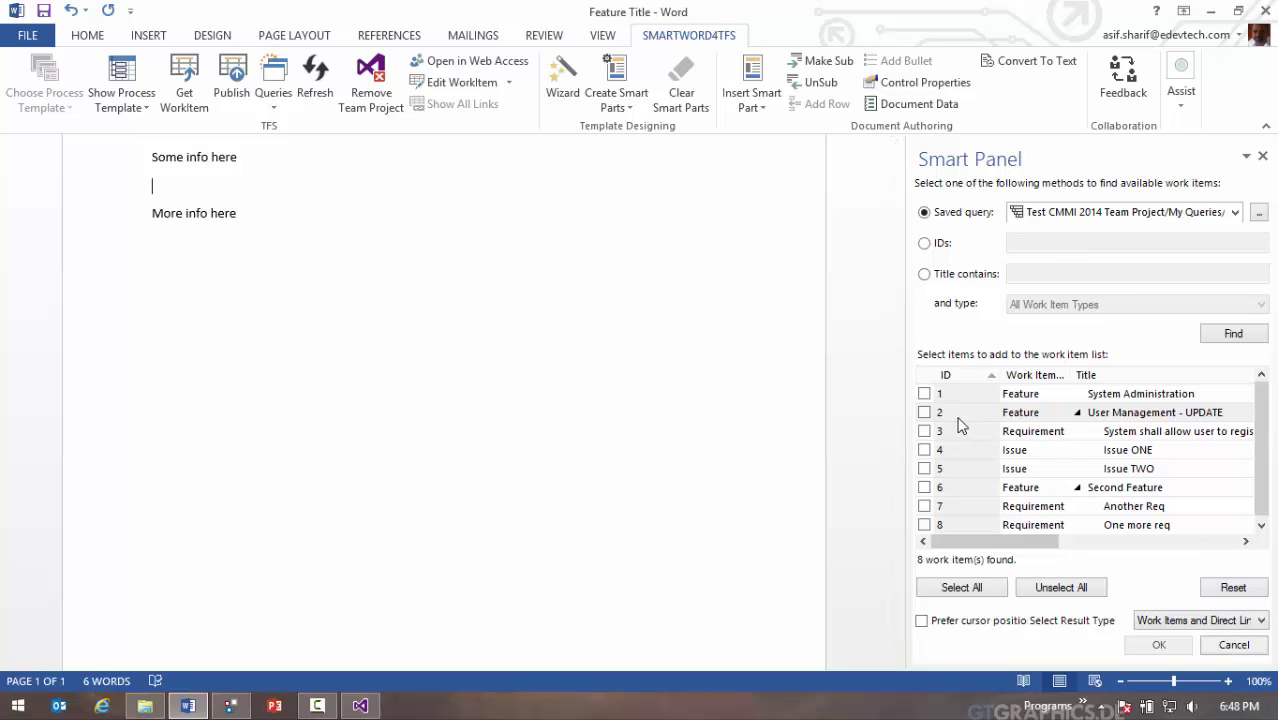
# - Insert work item 2 as a Flat List at the cursor position between the lines
pyautogui.click(925, 413)
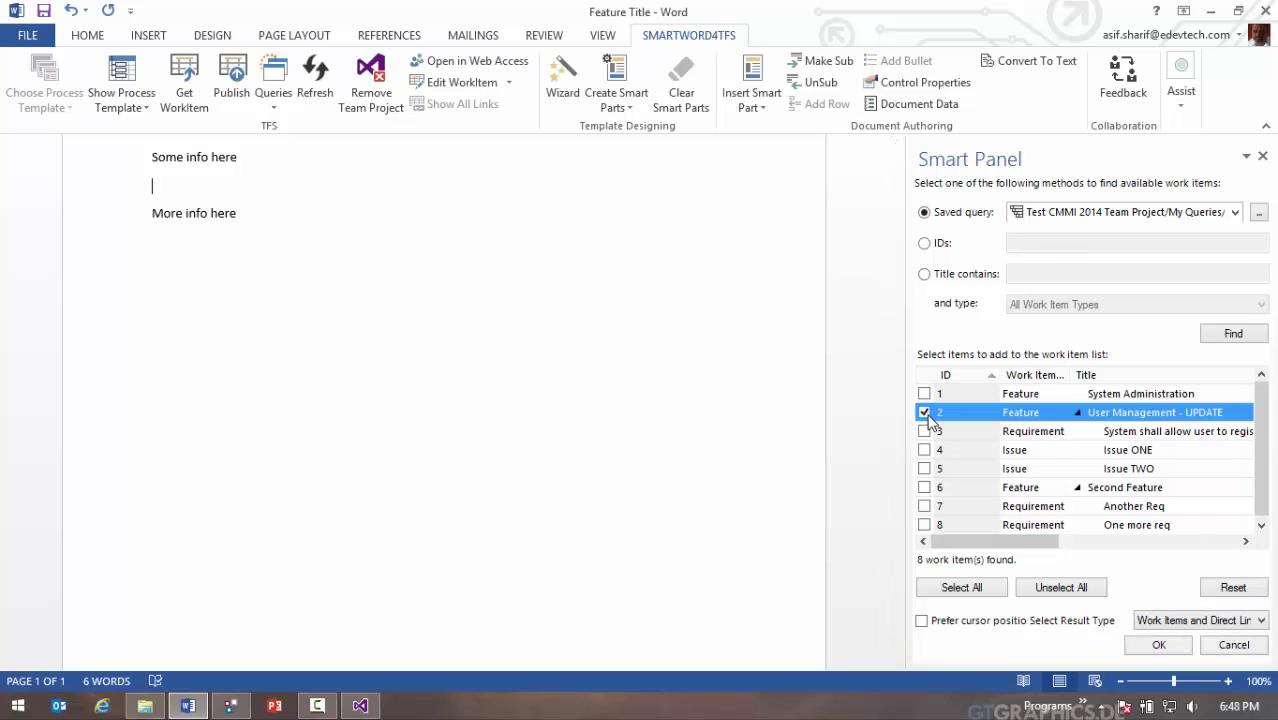
pyautogui.click(1165, 621)
pyautogui.click(1165, 635)
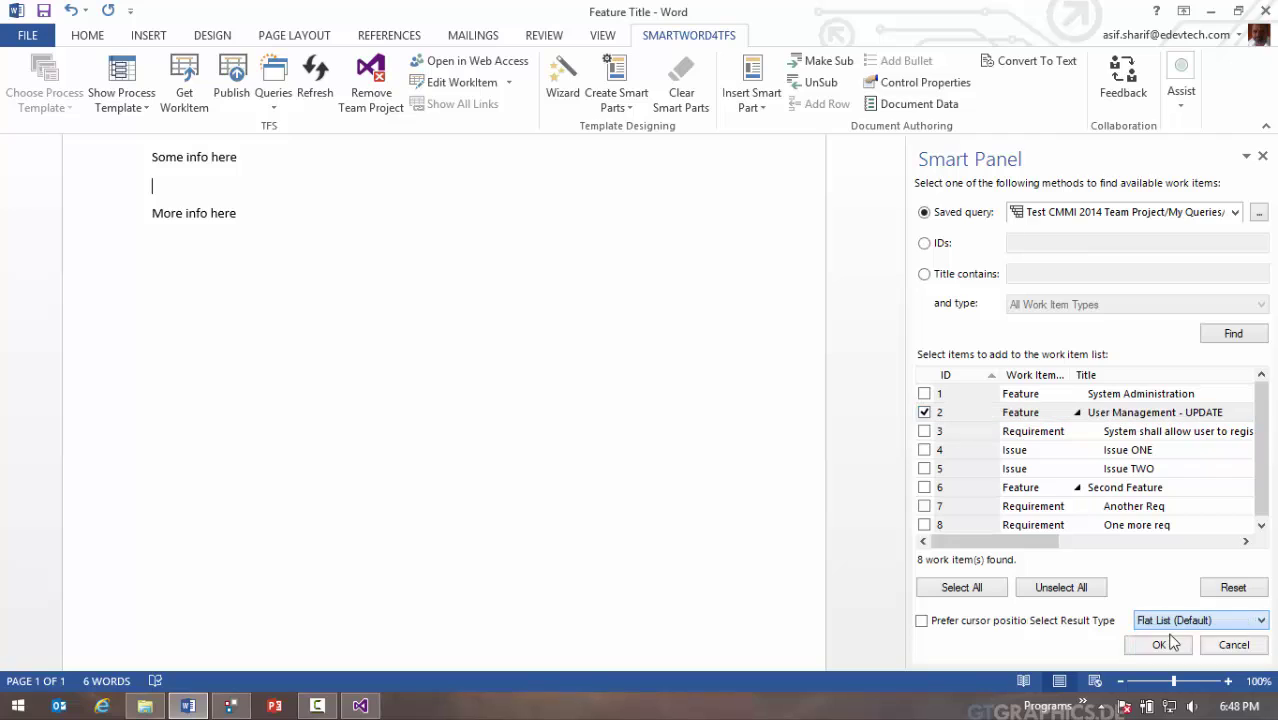
pyautogui.click(921, 621)
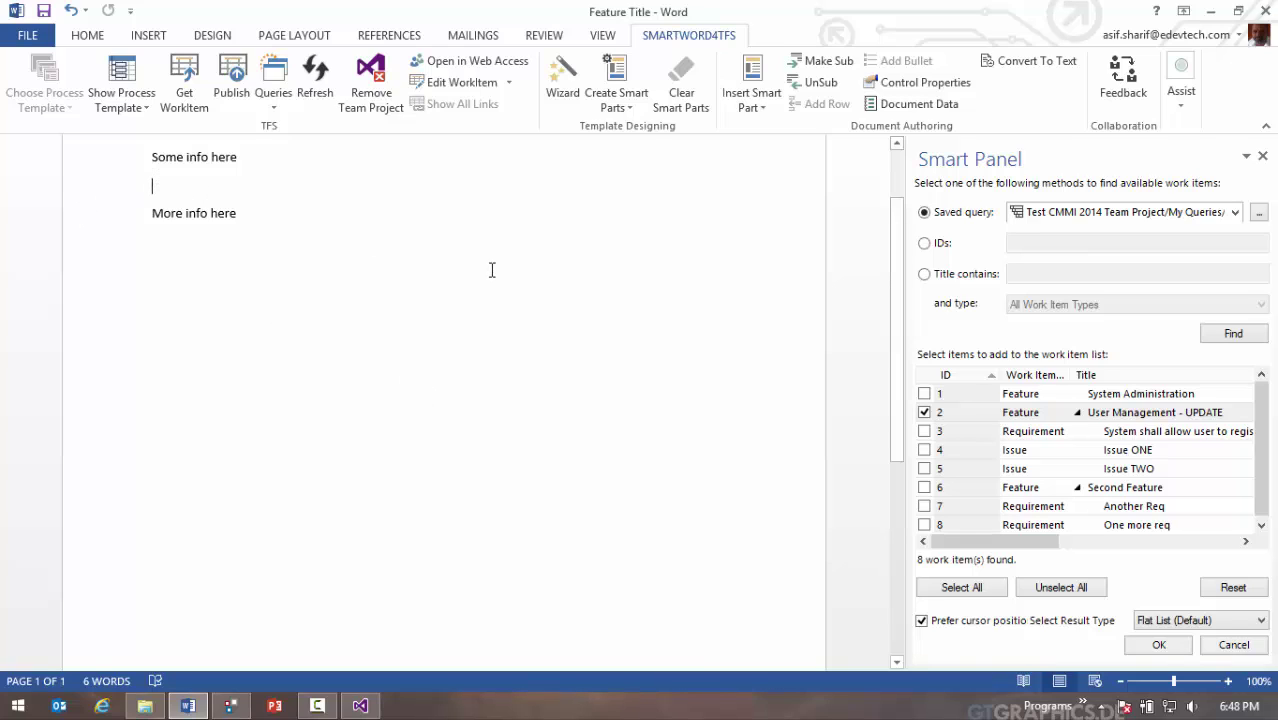
pyautogui.click(1159, 645)
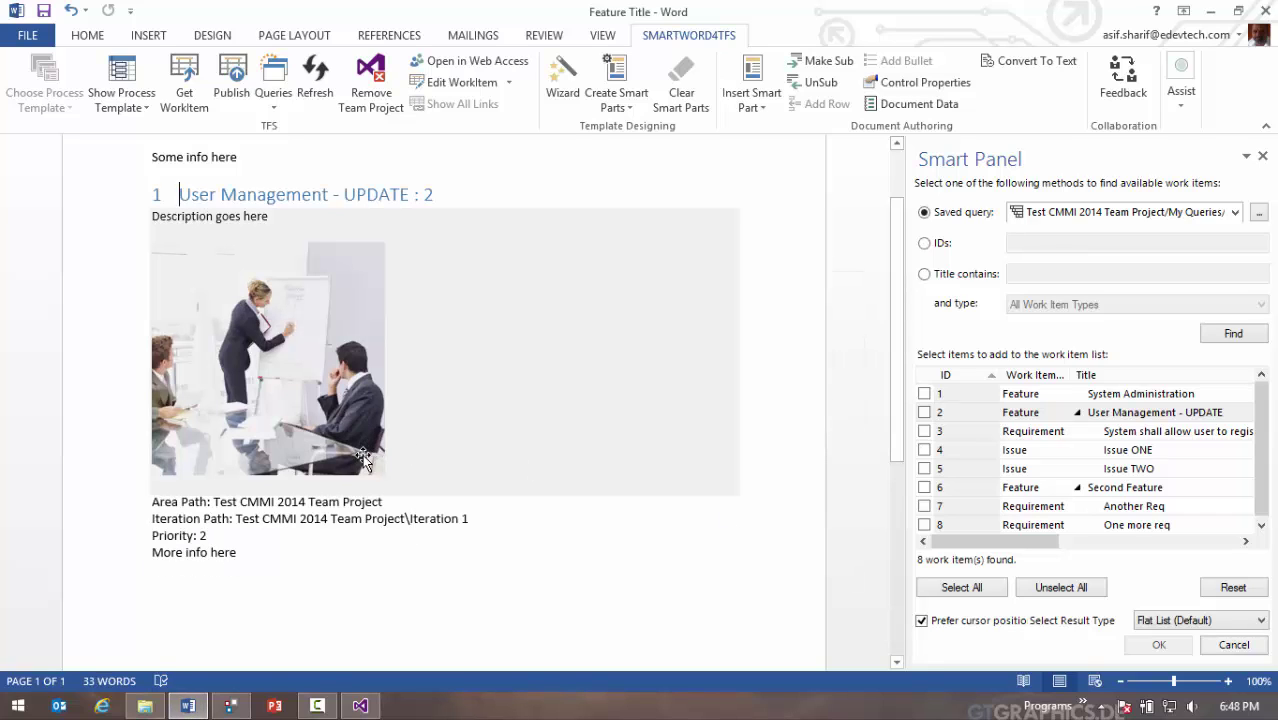
pyautogui.click(91, 557)
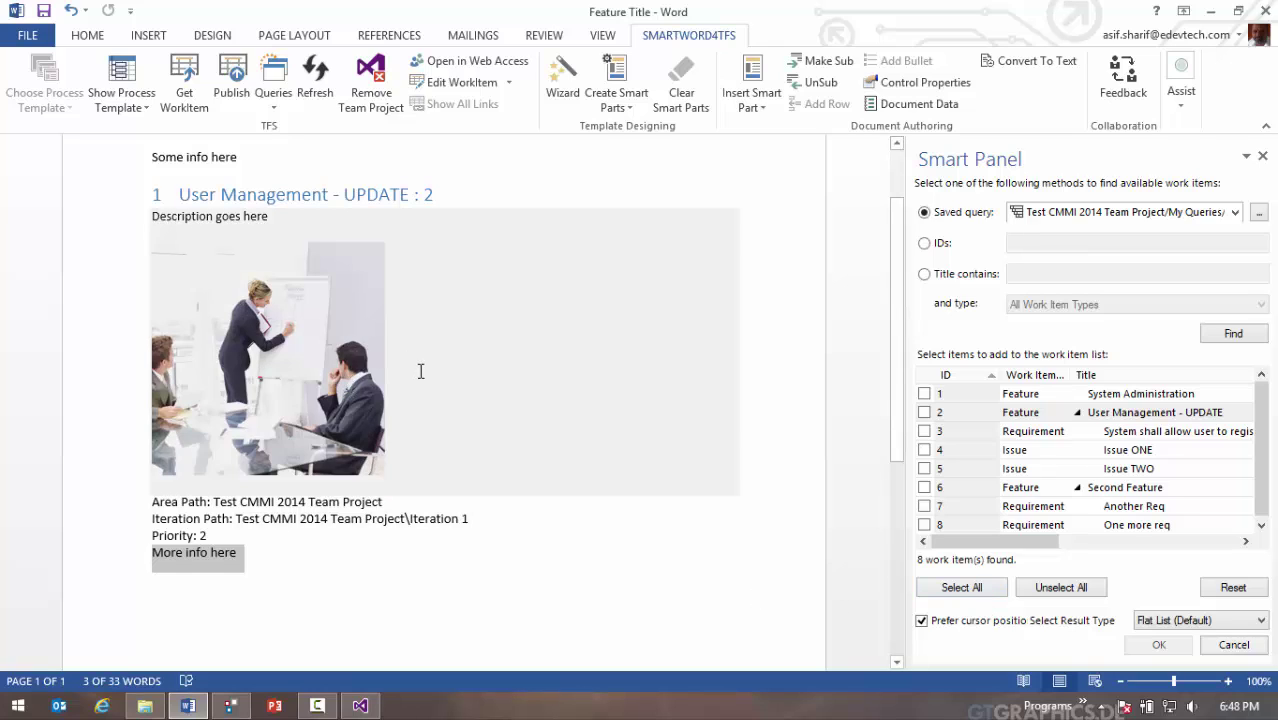
# - Delete all the document content, leaving an empty page
pyautogui.click(420, 371)
pyautogui.hotkey('ctrl', 'a')
pyautogui.press('Delete')
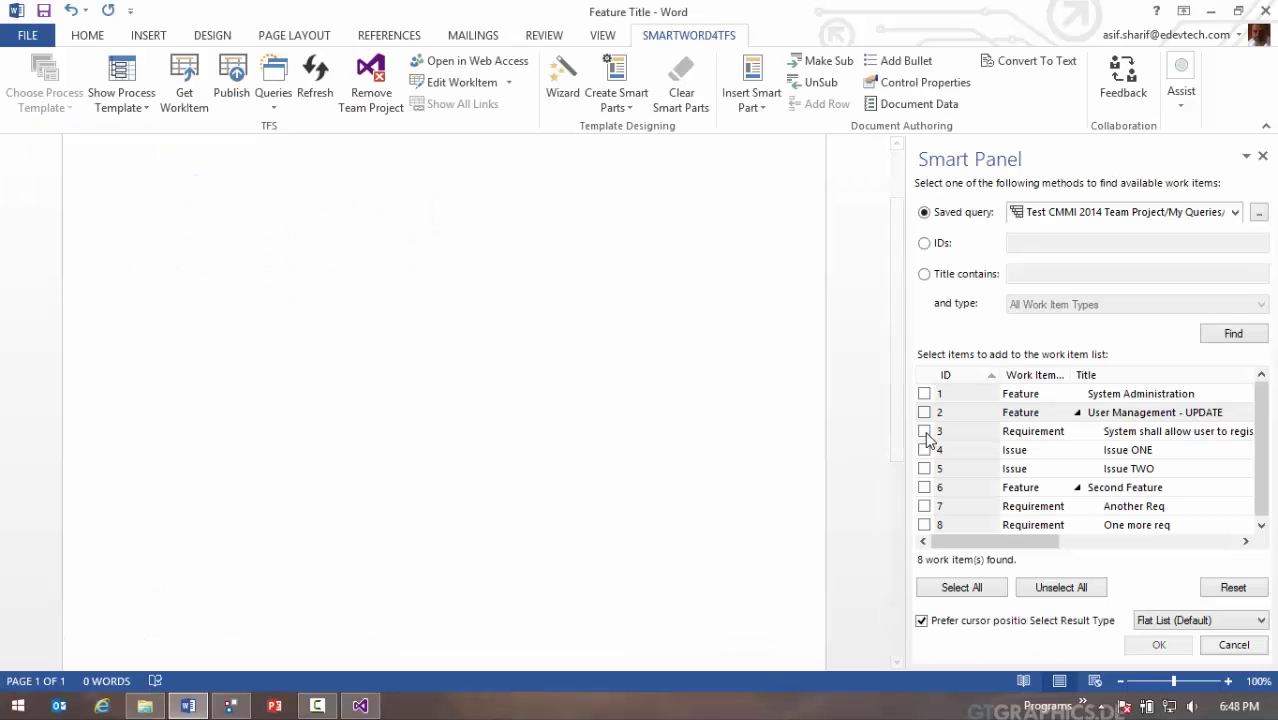
# - Import item 2 as a Tree of Work Items, cursor positioning off, and close the Smart Panel
pyautogui.click(924, 413)
pyautogui.click(921, 620)
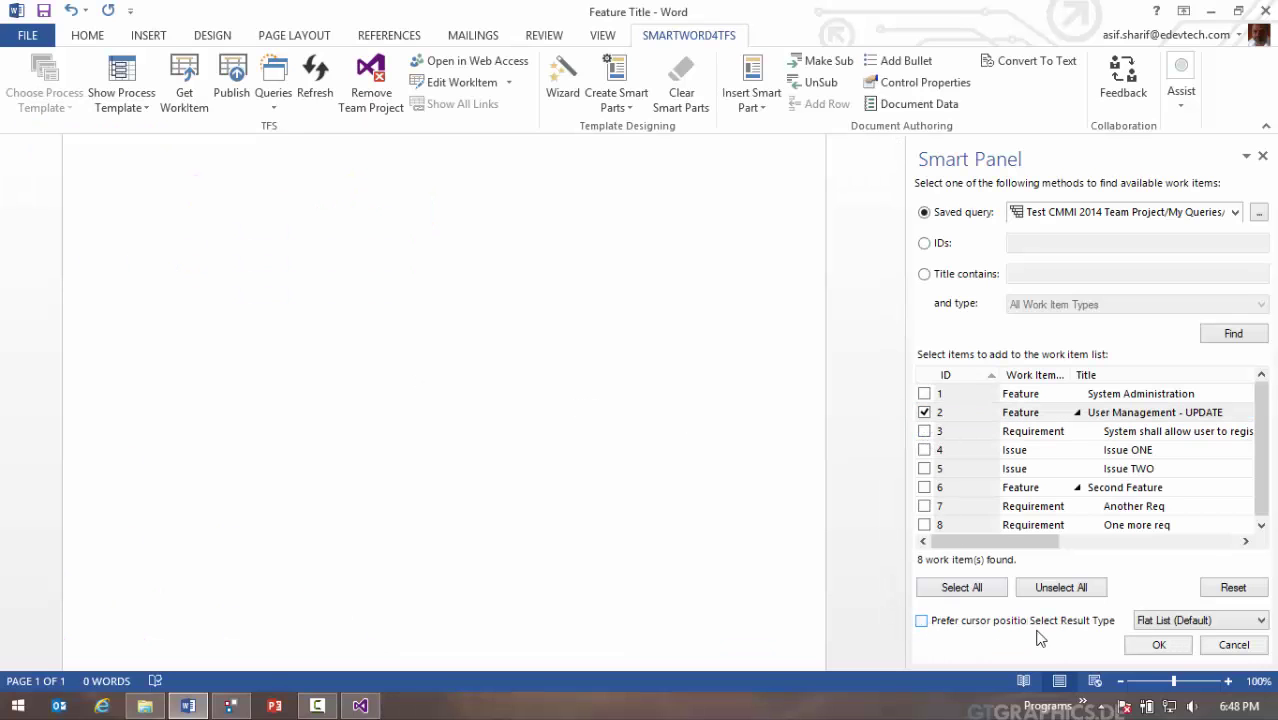
pyautogui.click(1152, 621)
pyautogui.click(1152, 650)
pyautogui.click(1159, 647)
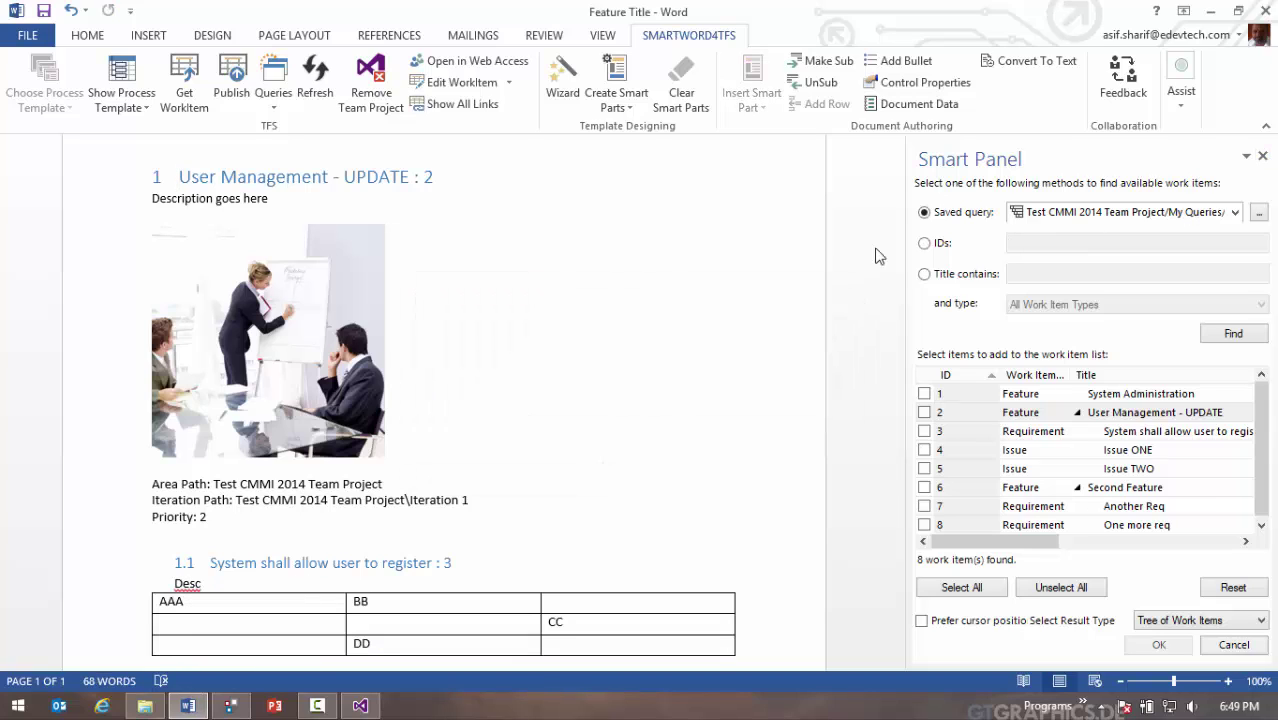
pyautogui.click(279, 176)
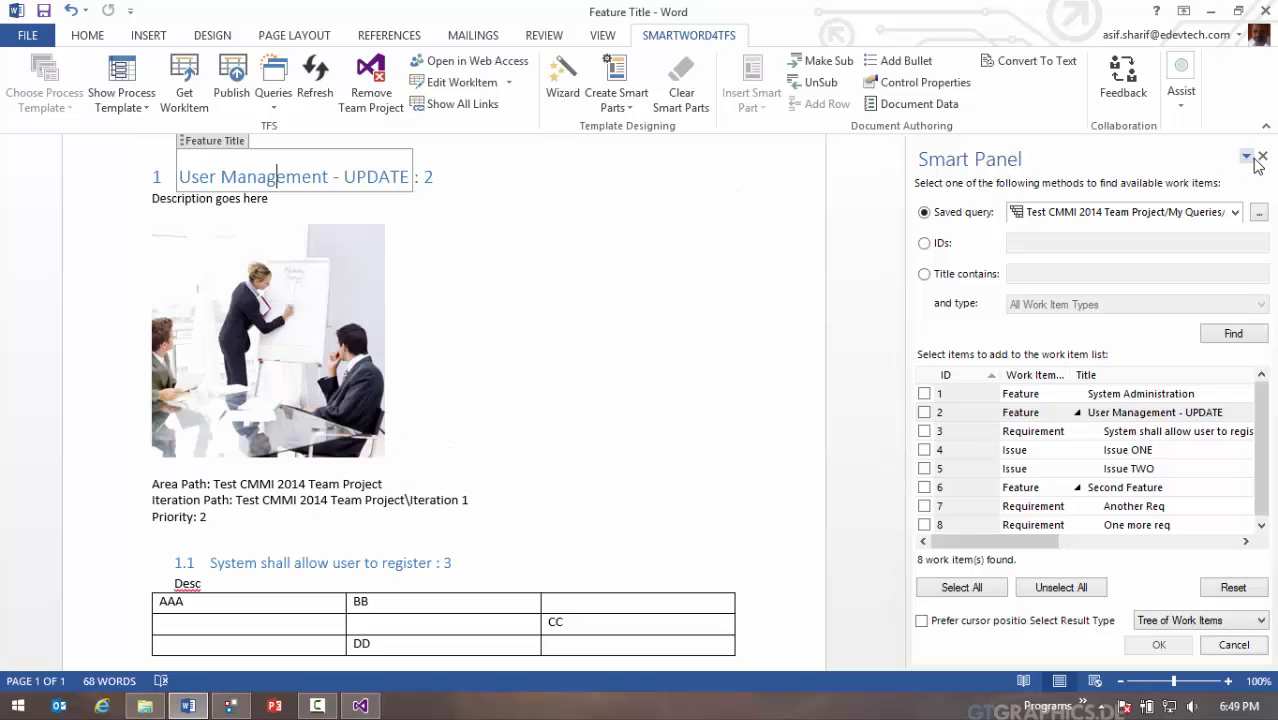
pyautogui.click(1263, 160)
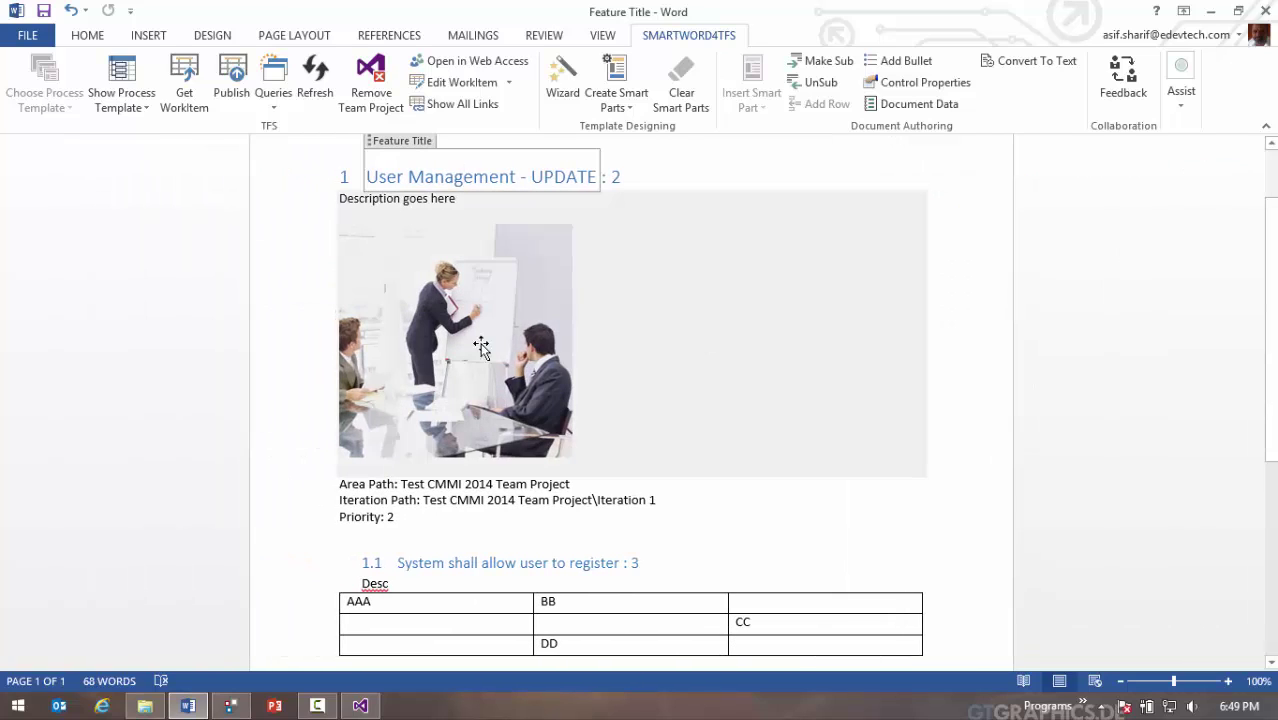
# - Turn on Track Changes with All Markup and edit the description to end 'AAAA More info'
pyautogui.scroll(1, 508, 340)
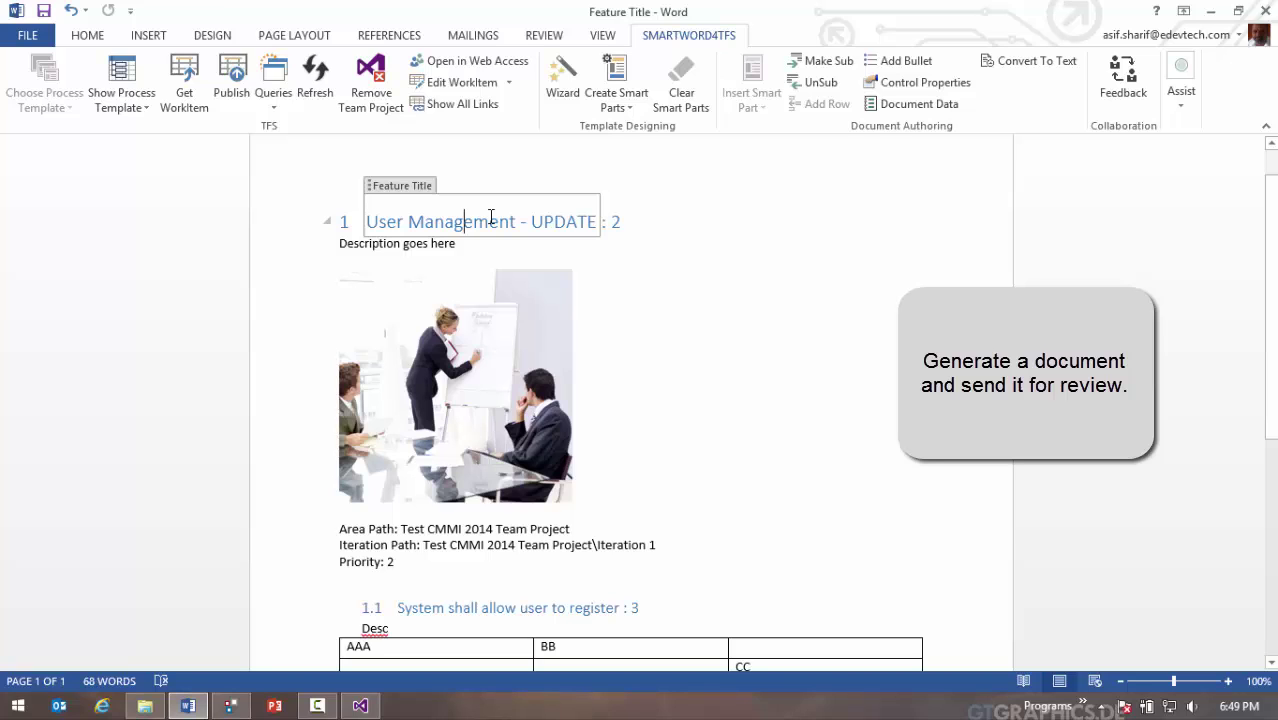
pyautogui.click(544, 35)
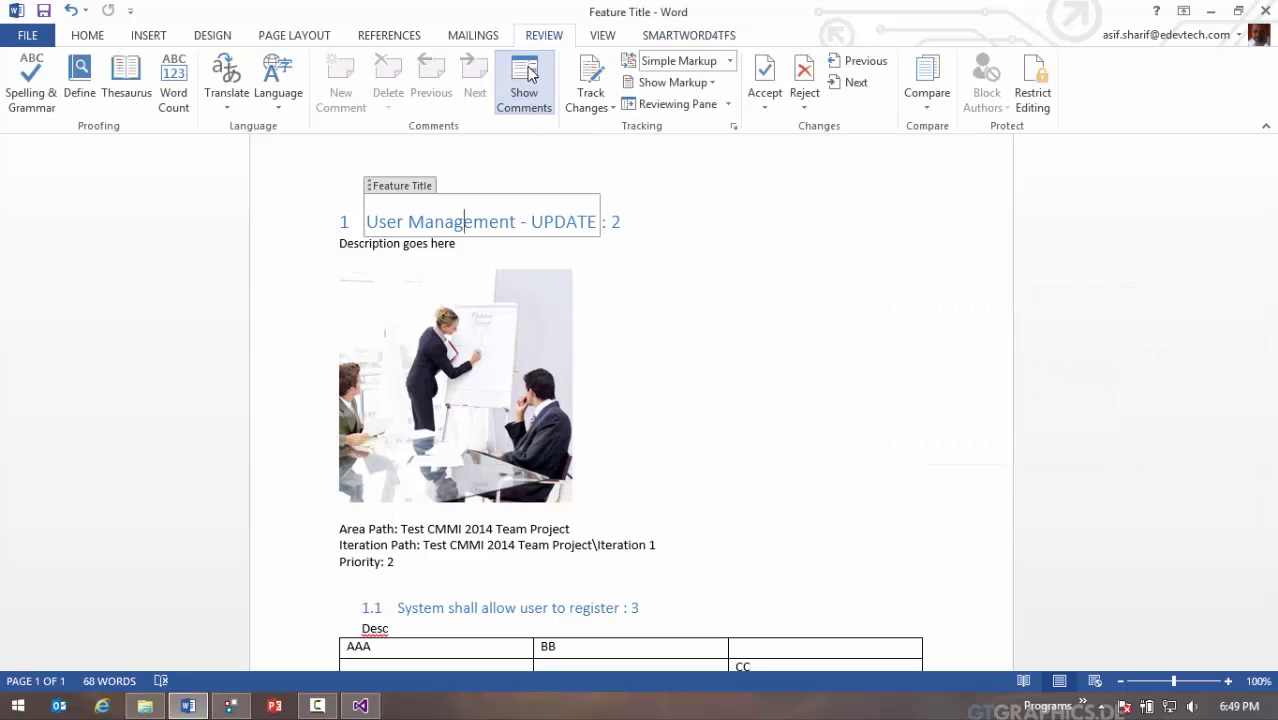
pyautogui.click(590, 78)
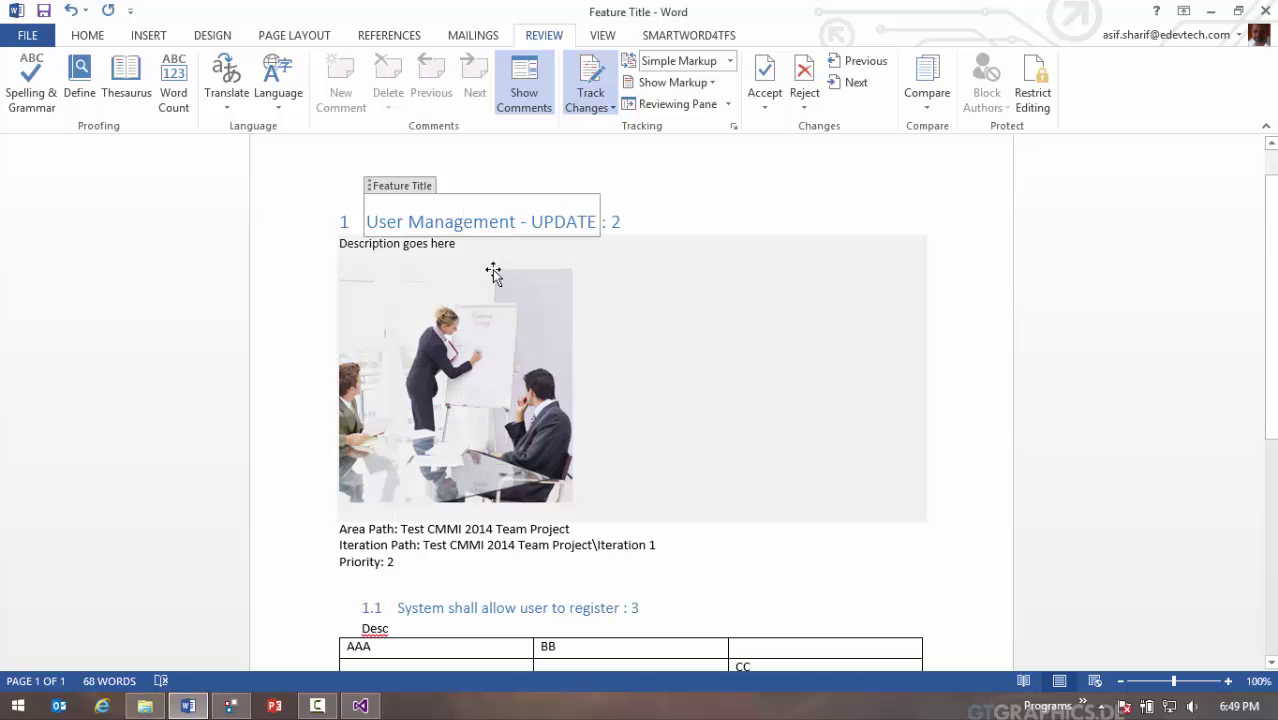
pyautogui.doubleClick(447, 244)
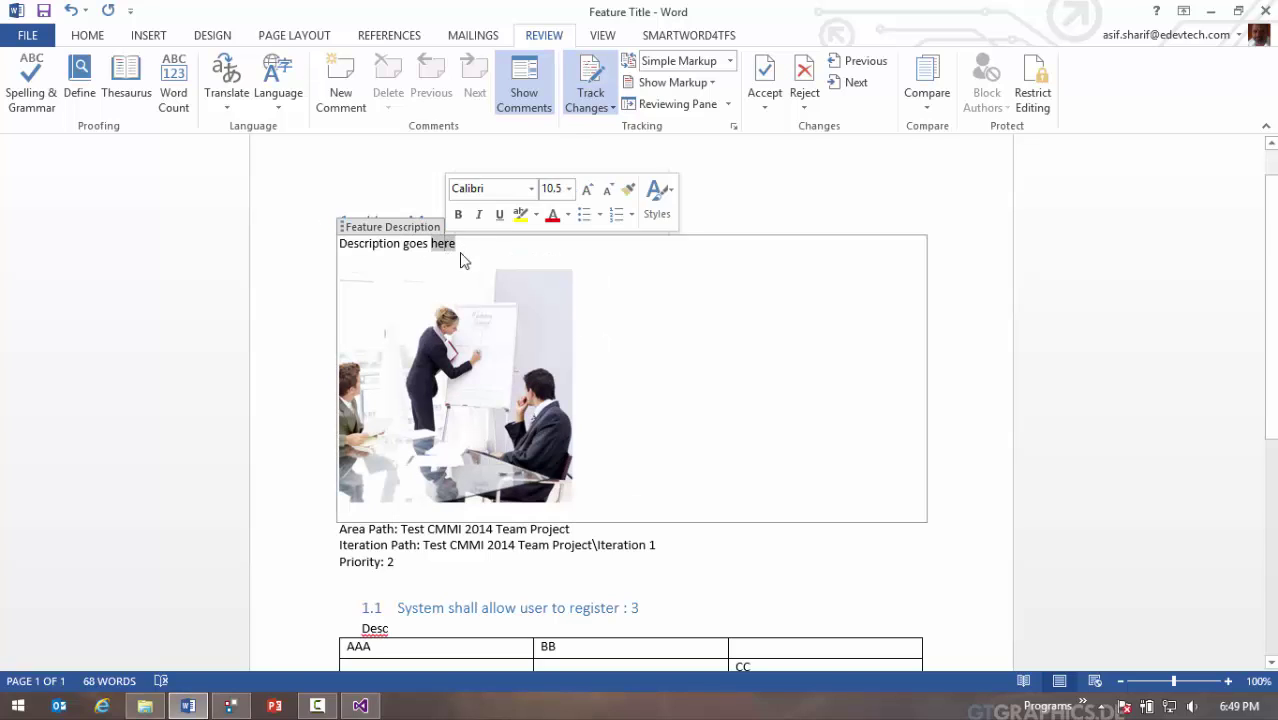
pyautogui.write('AAAA')
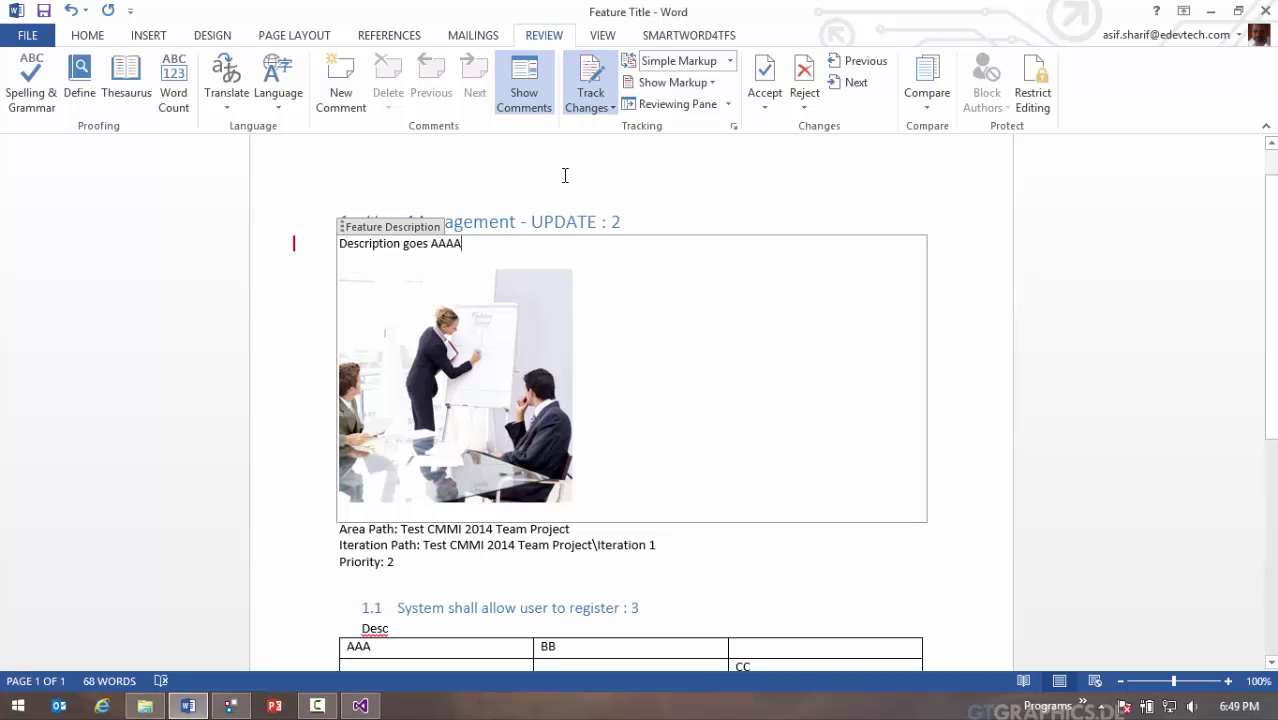
pyautogui.click(731, 62)
pyautogui.click(688, 100)
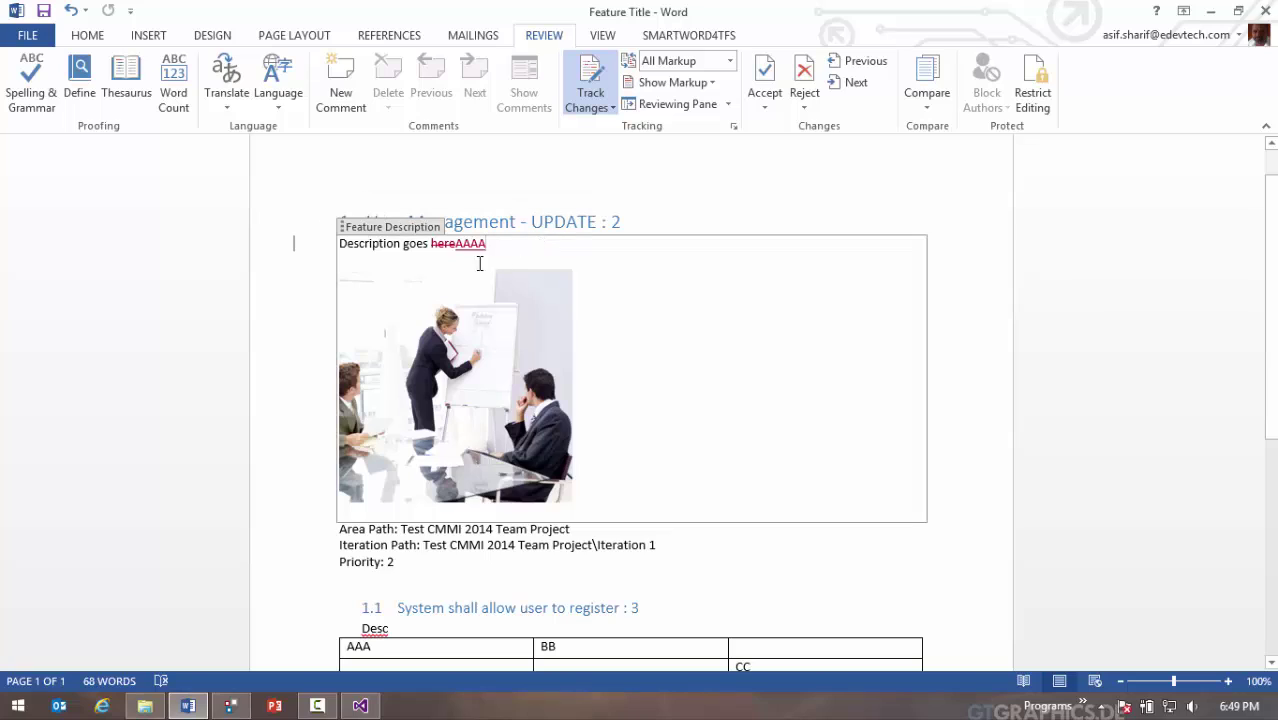
pyautogui.write('More info')
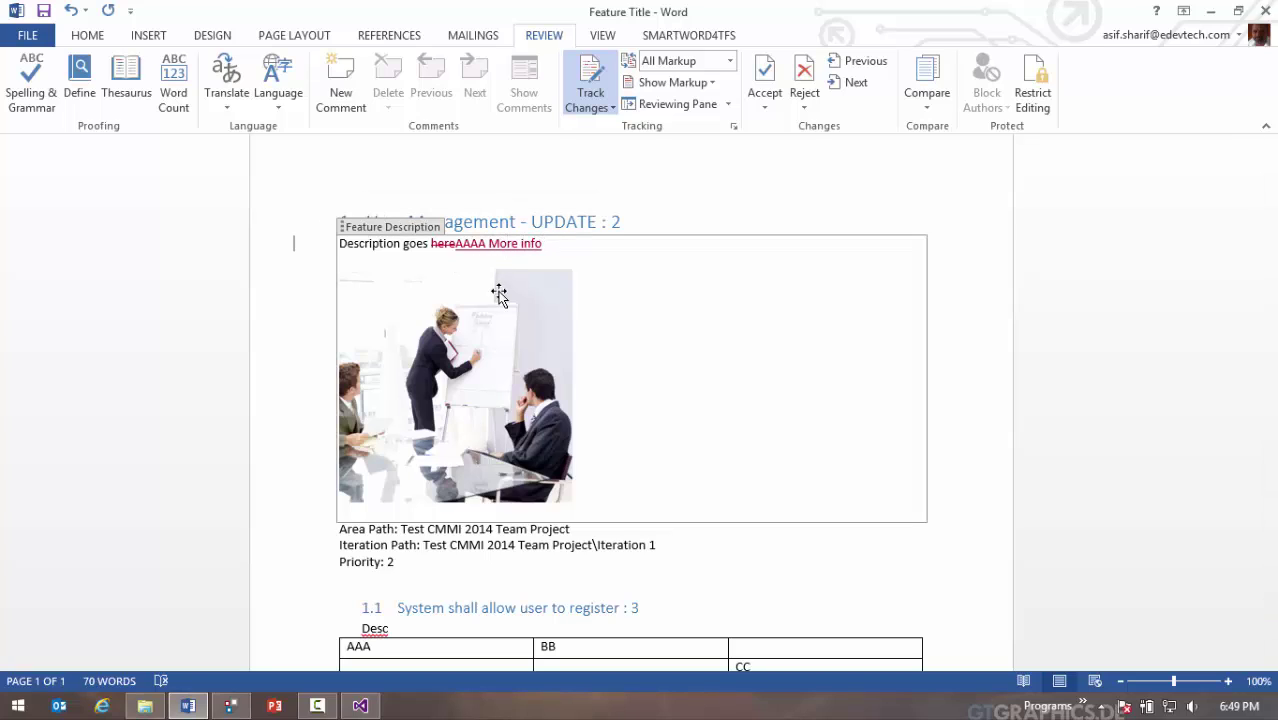
# - Set work item 2's Iteration Path to Iteration 2 and its Priority to 4
pyautogui.scroll(-2, 474, 397)
pyautogui.click(484, 432)
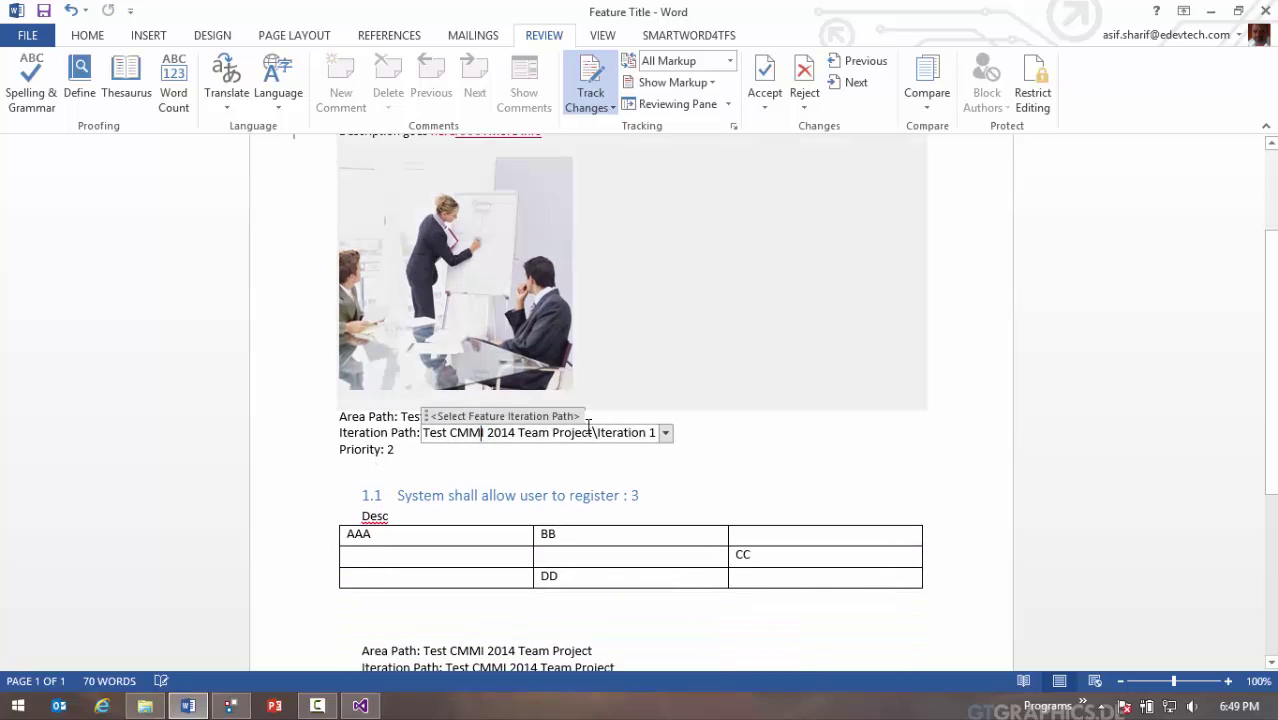
pyautogui.click(666, 433)
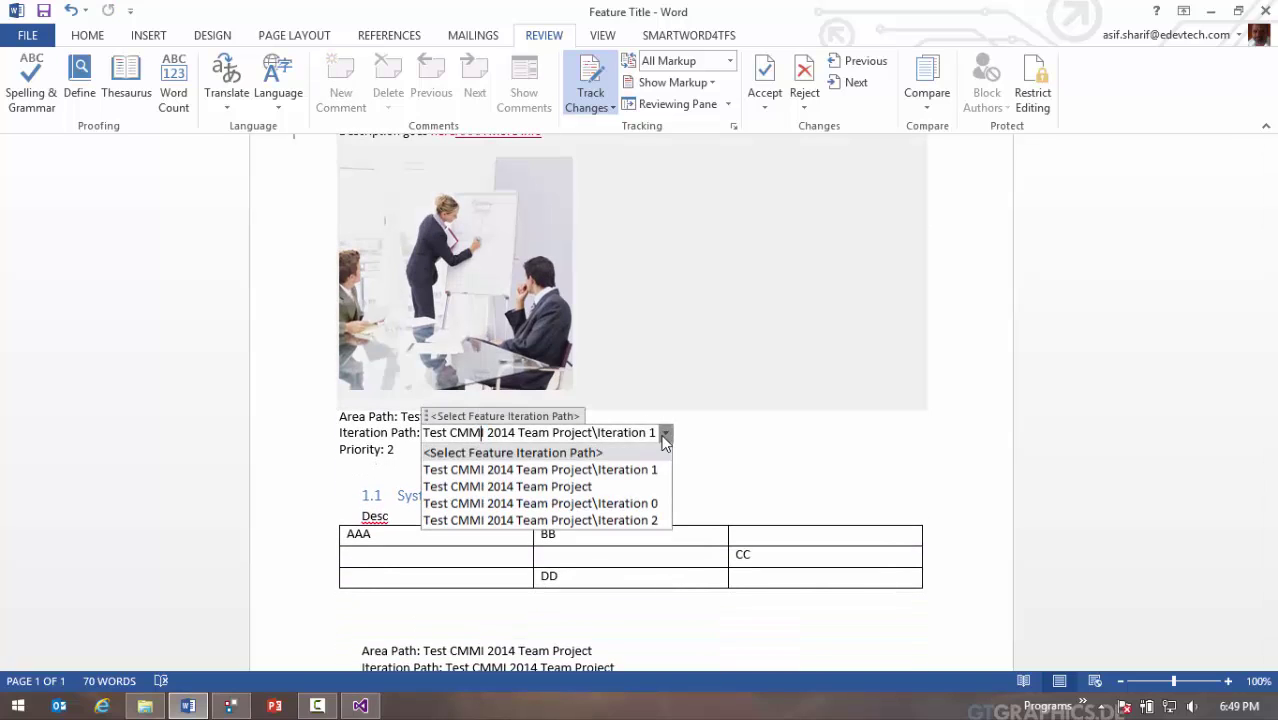
pyautogui.click(644, 521)
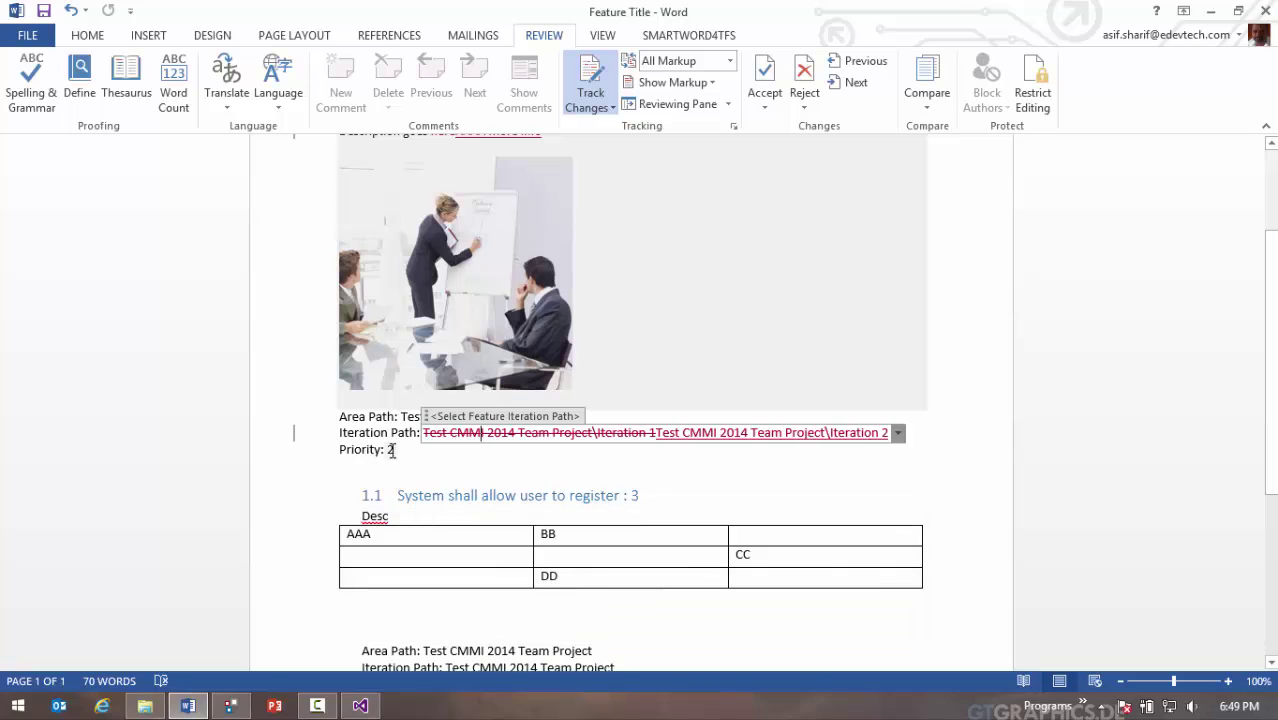
pyautogui.click(392, 450)
pyautogui.click(403, 450)
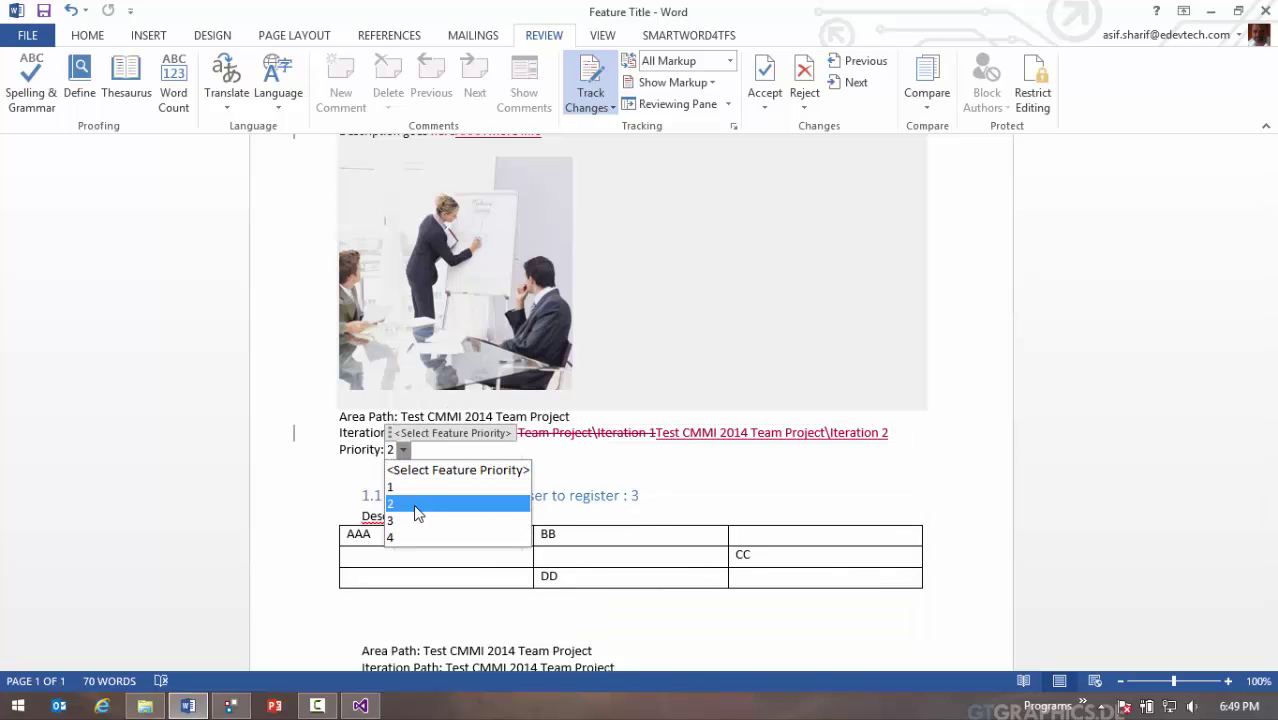
pyautogui.click(418, 511)
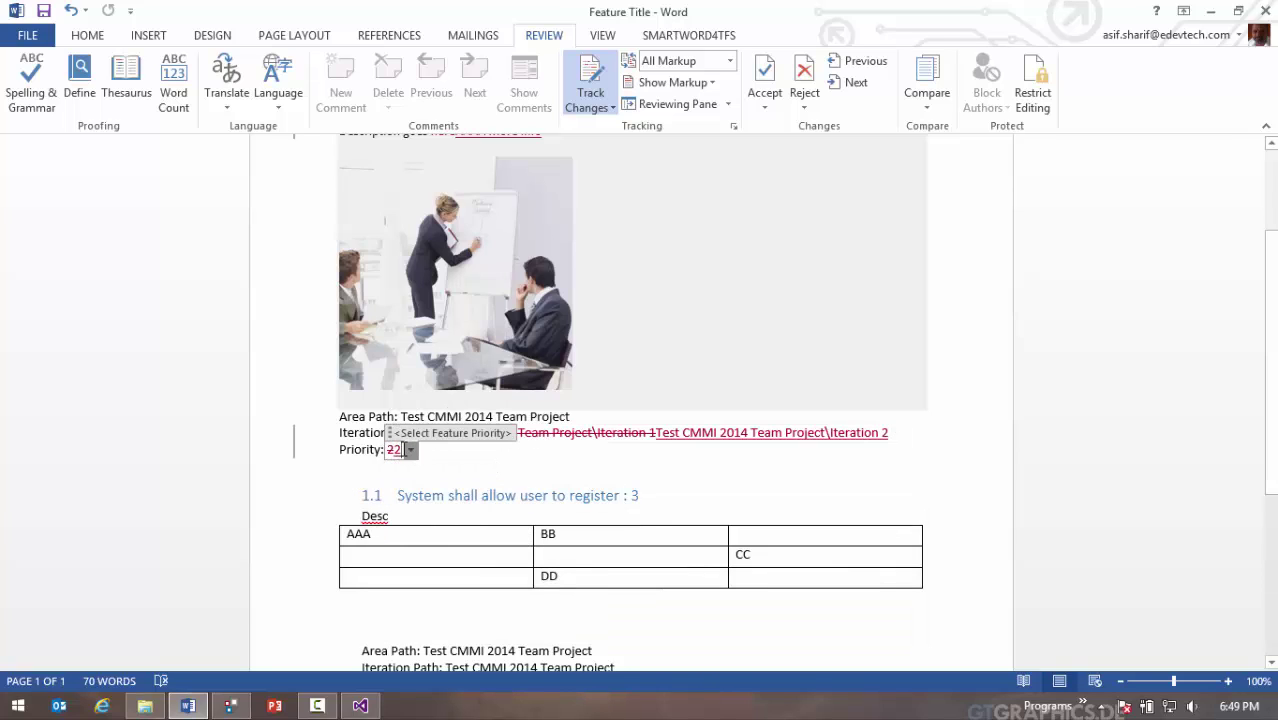
pyautogui.click(409, 450)
pyautogui.click(414, 542)
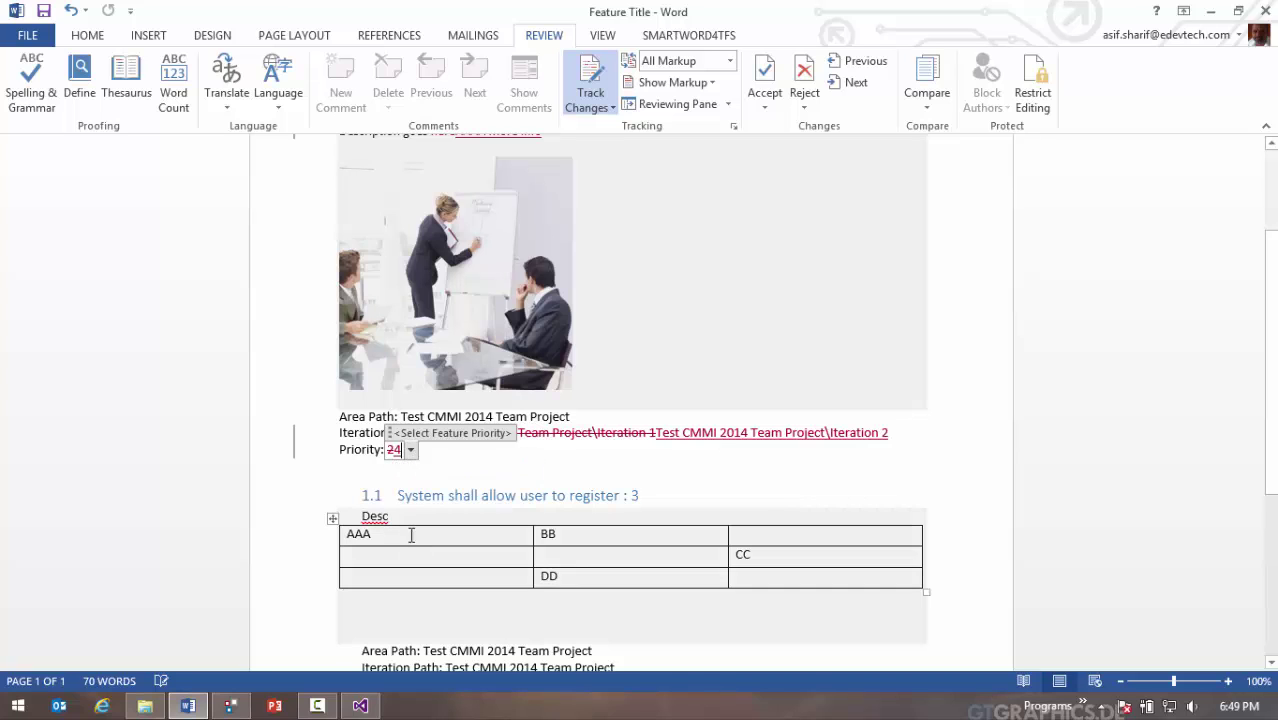
pyautogui.click(472, 473)
pyautogui.scroll(2, 399, 388)
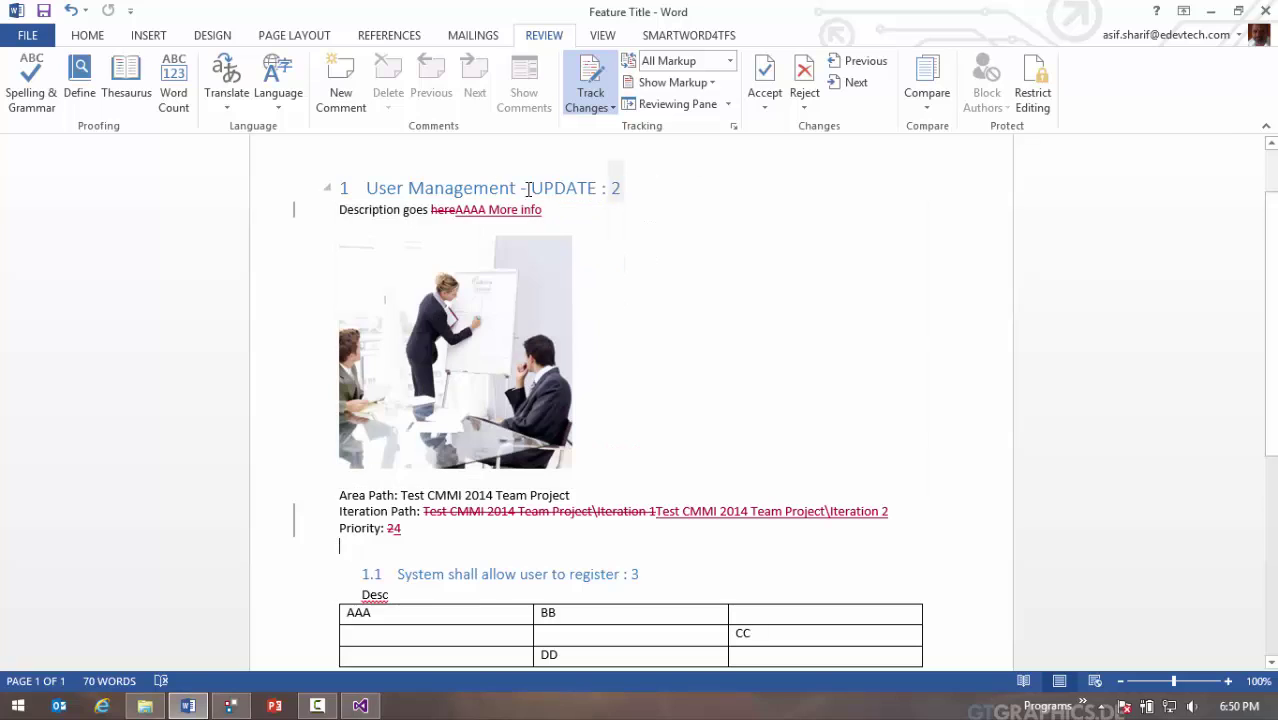
# - Accept the inserted description text and all remaining tracked changes, stopping tracking
pyautogui.rightClick(482, 209)
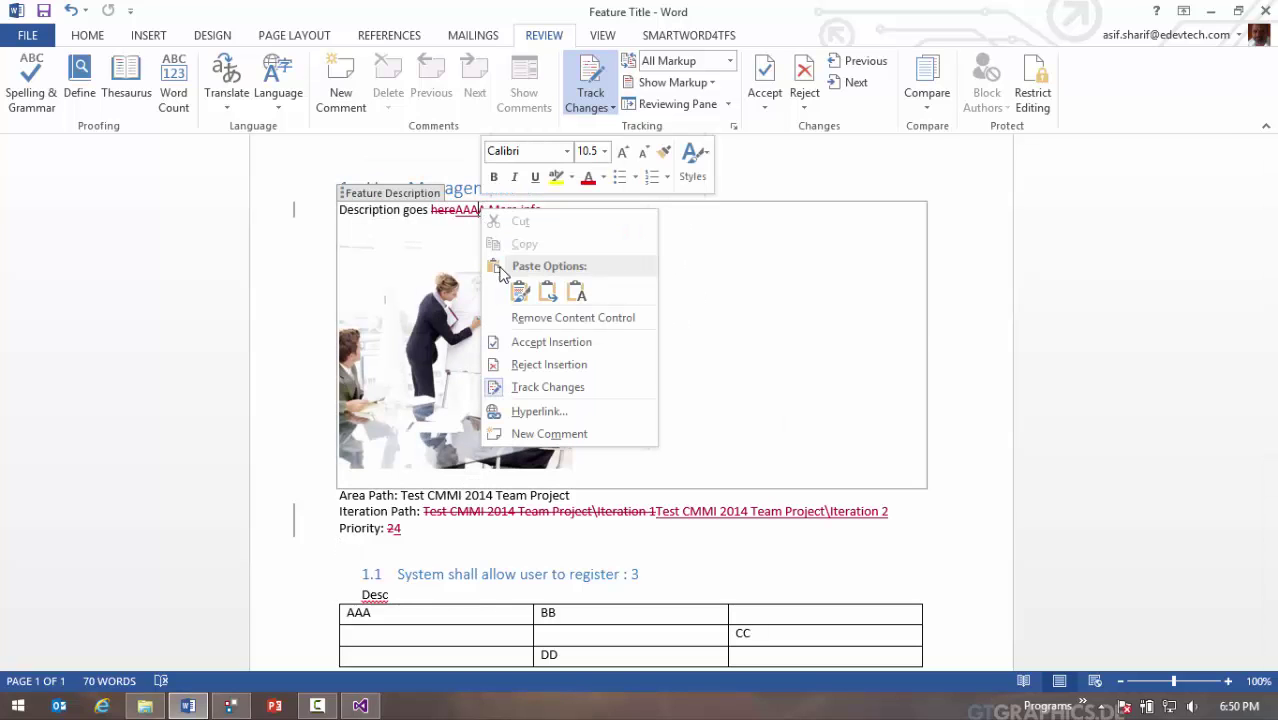
pyautogui.click(538, 342)
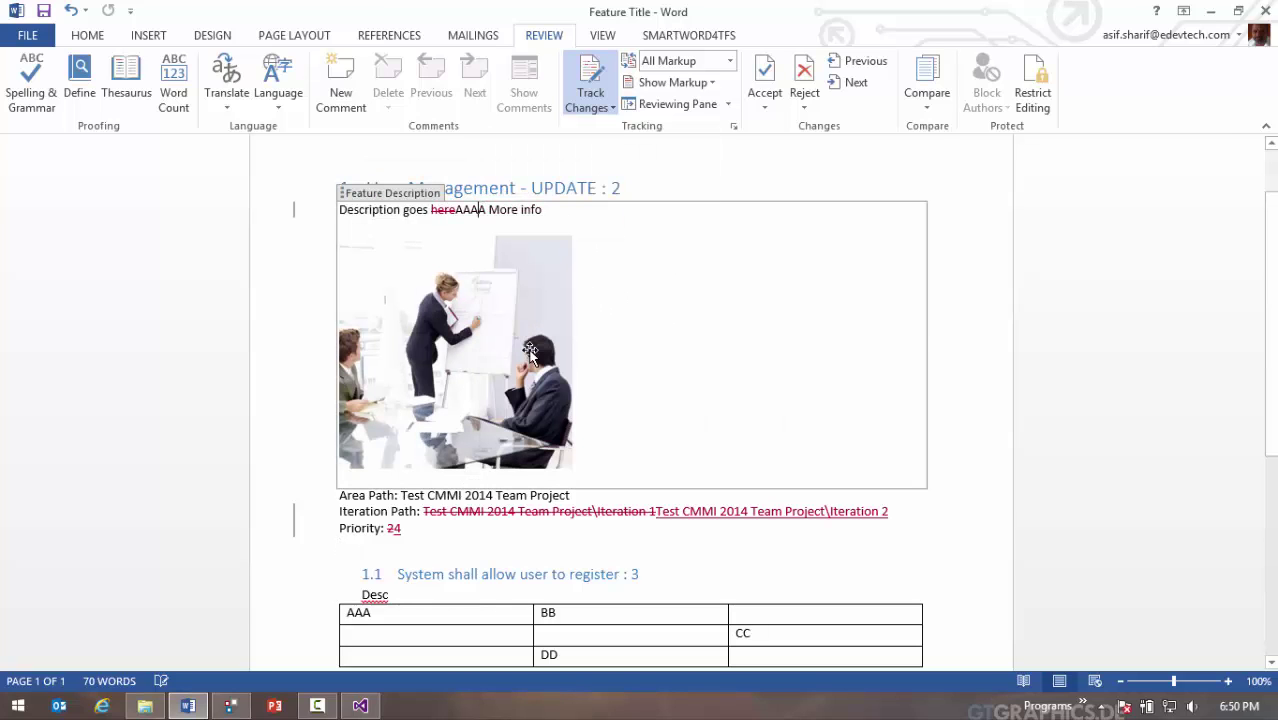
pyautogui.click(766, 102)
pyautogui.click(783, 219)
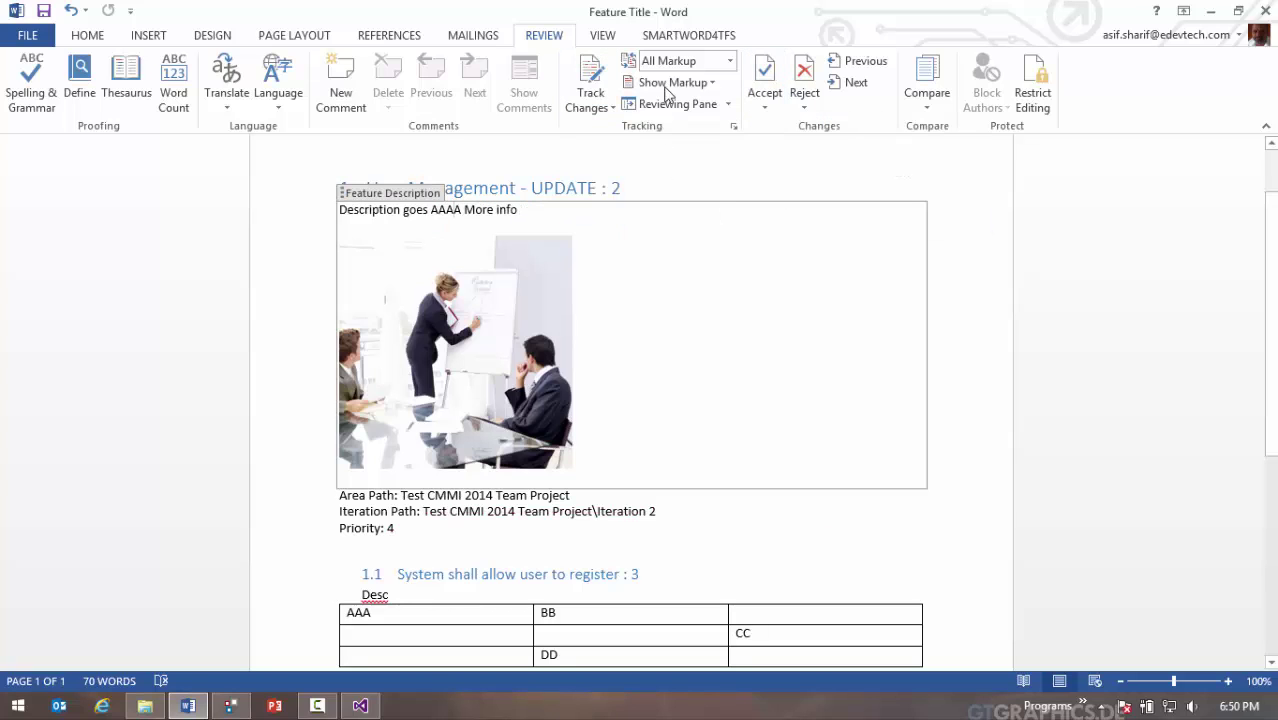
# - Publish the updated work item 2 to TFS and confirm the success message
pyautogui.click(687, 36)
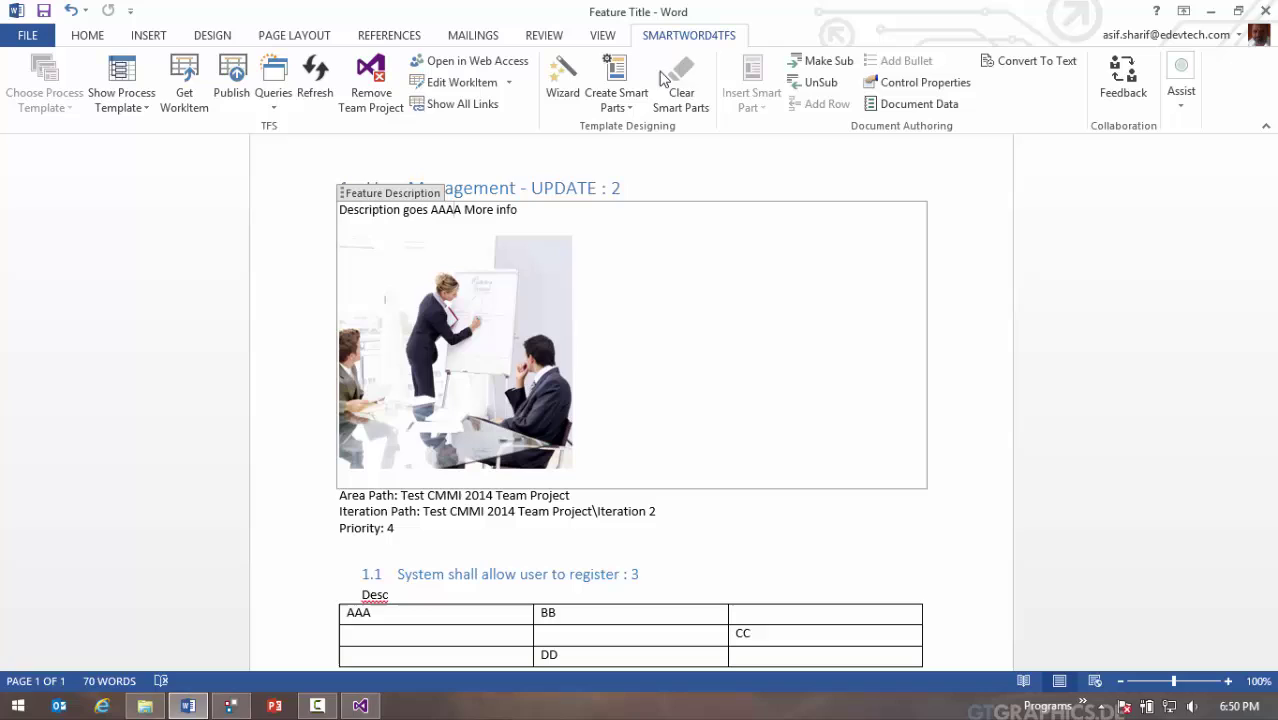
pyautogui.click(233, 85)
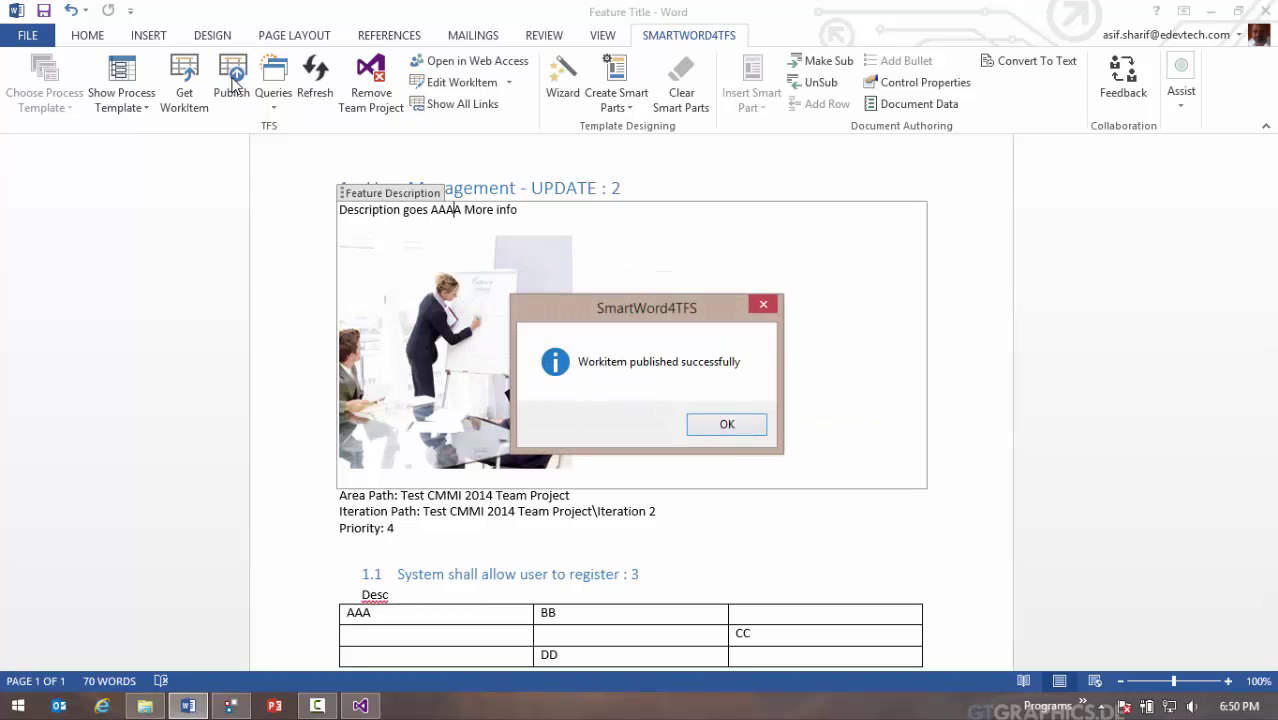
pyautogui.press('Return')
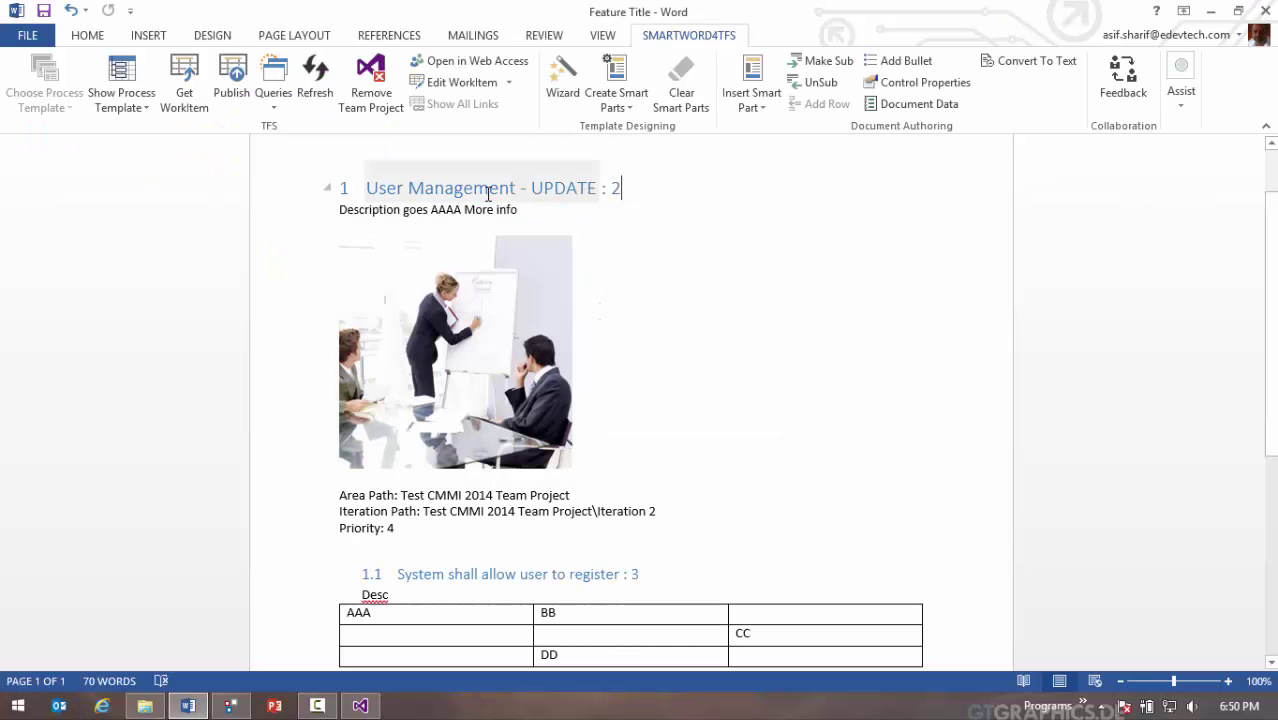
# - Submit a 5-star Excellent rating with the comment 'I love Smartword4TFS' on User Management - UPDATE
pyautogui.click(559, 187)
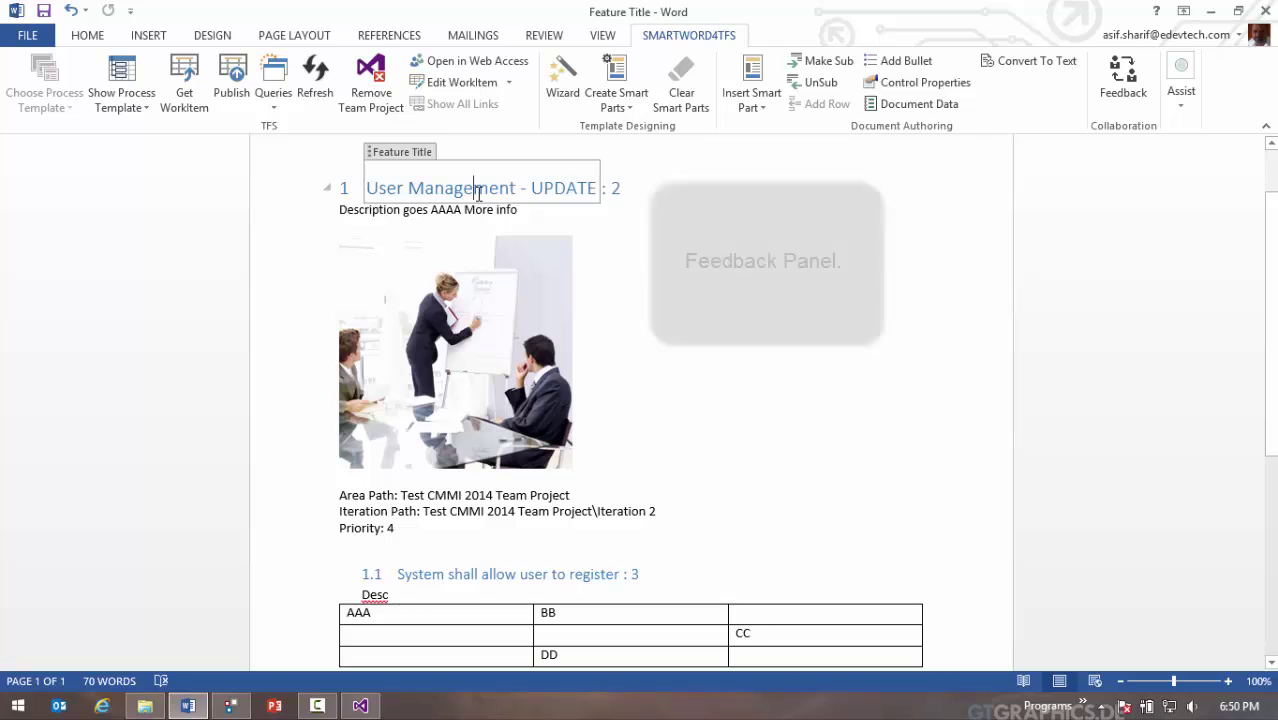
pyautogui.click(1108, 90)
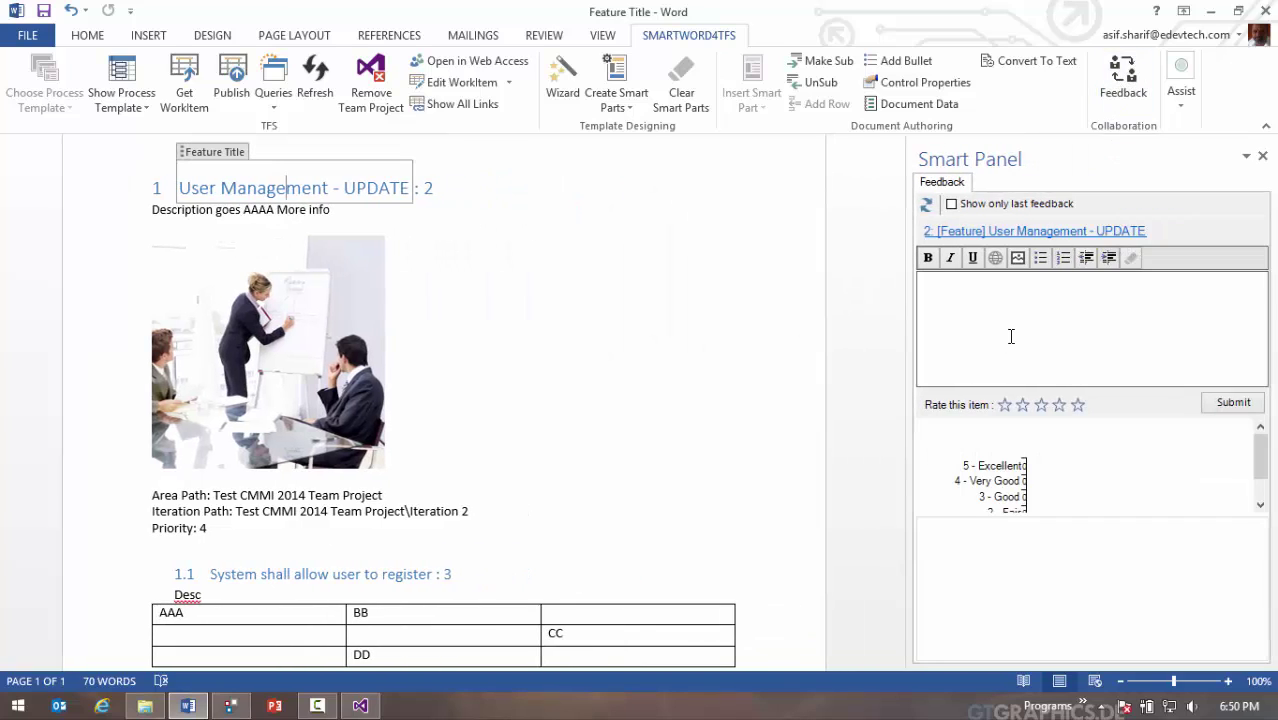
pyautogui.click(1011, 336)
pyautogui.write('ve Smartwor')
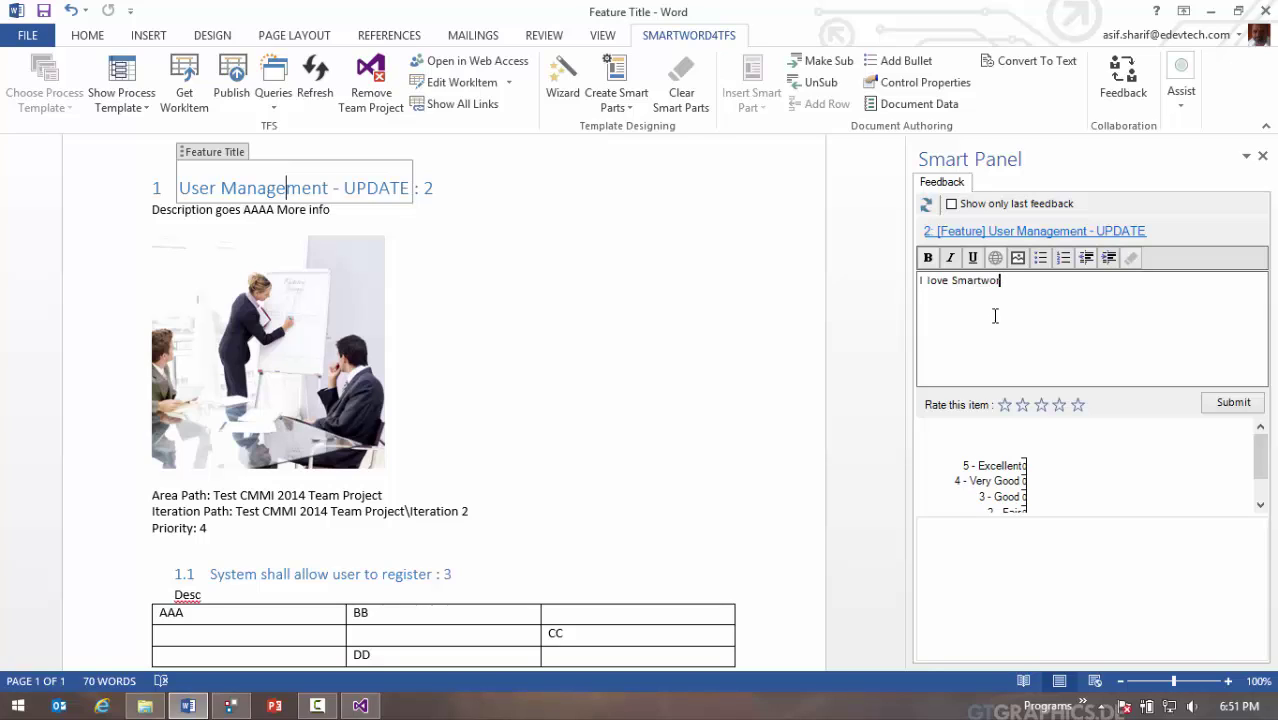
pyautogui.write('d4TFS')
pyautogui.click(1078, 405)
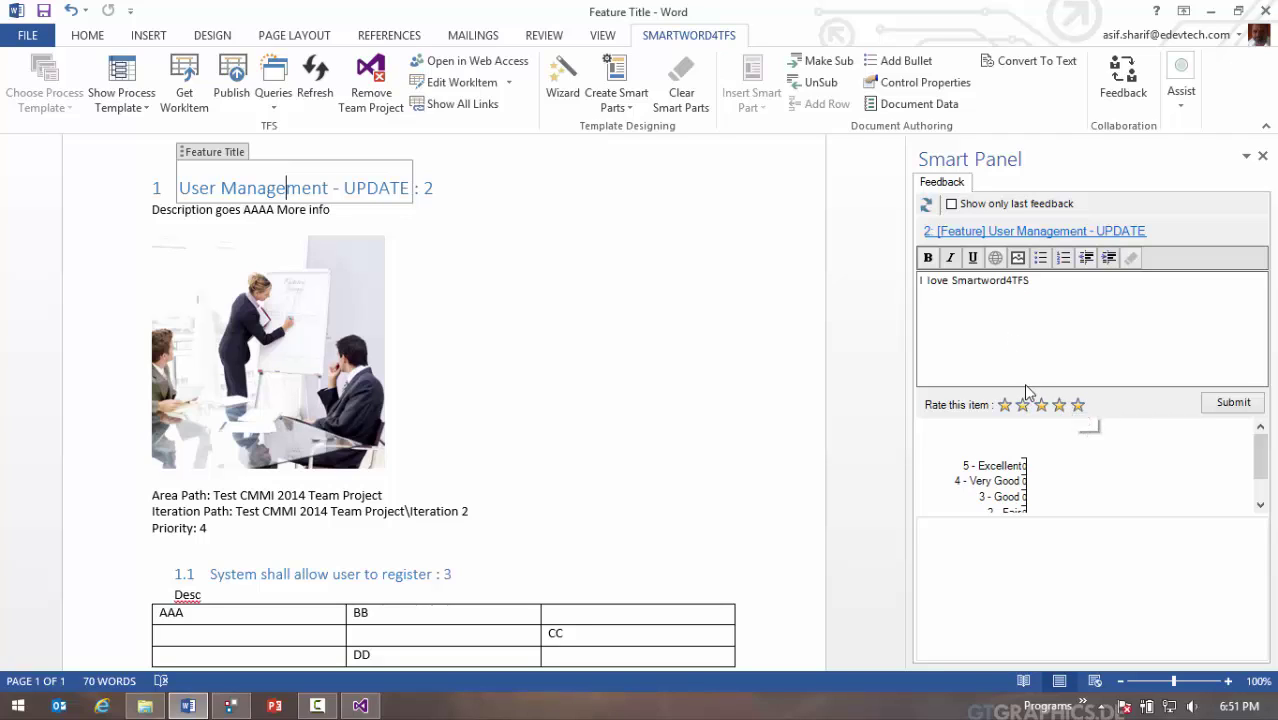
pyautogui.click(1234, 403)
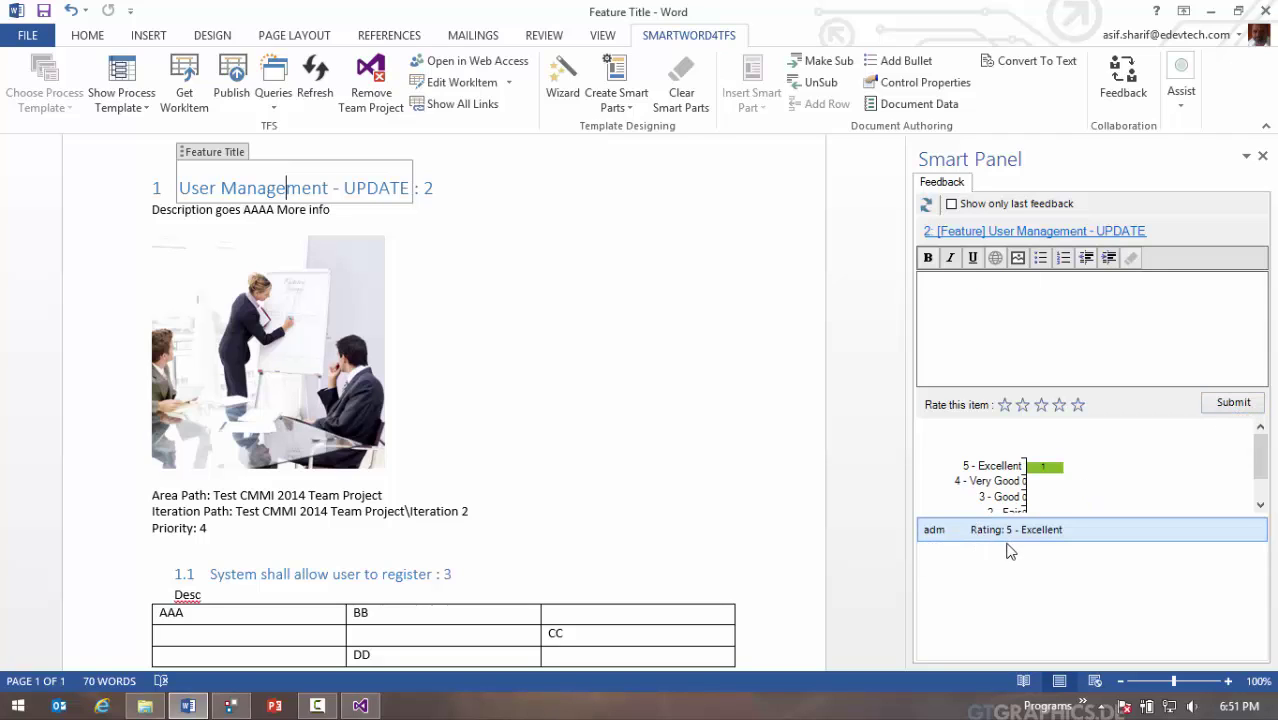
# - Give the register requirement 4-star feedback: 'integration with AD is a must. please add this to the requirements.'
pyautogui.click(346, 574)
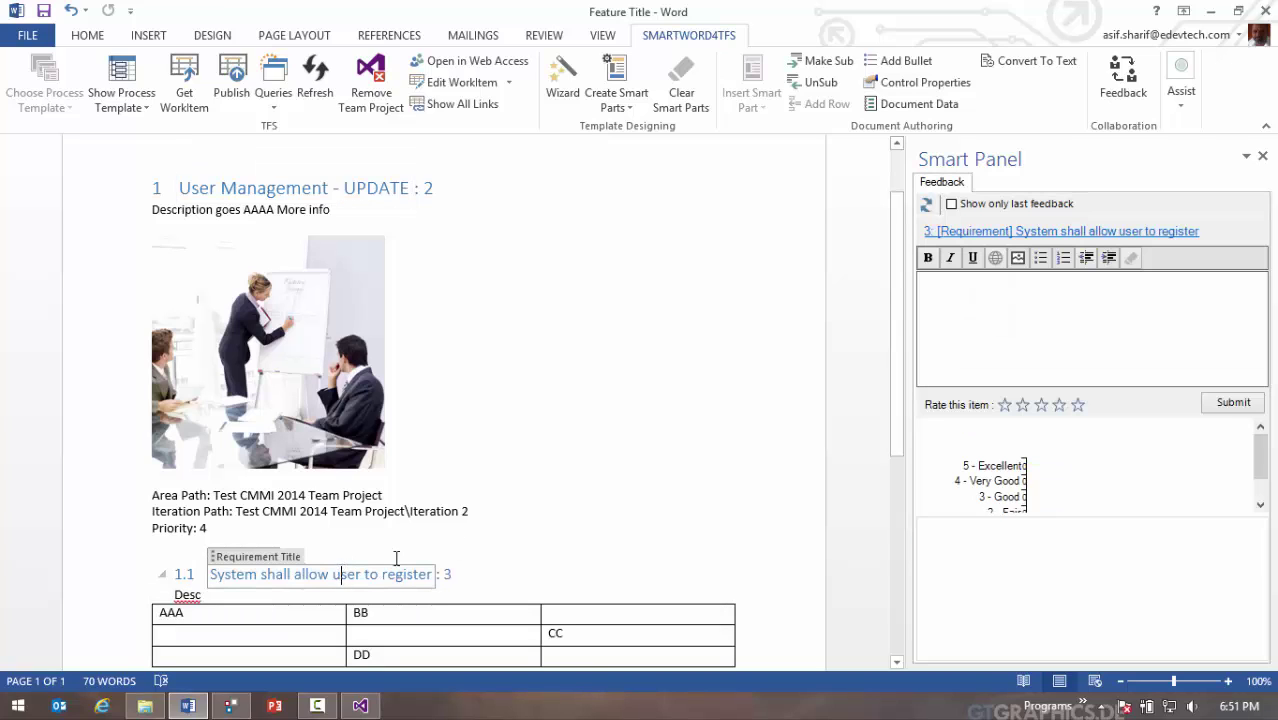
pyautogui.click(1090, 368)
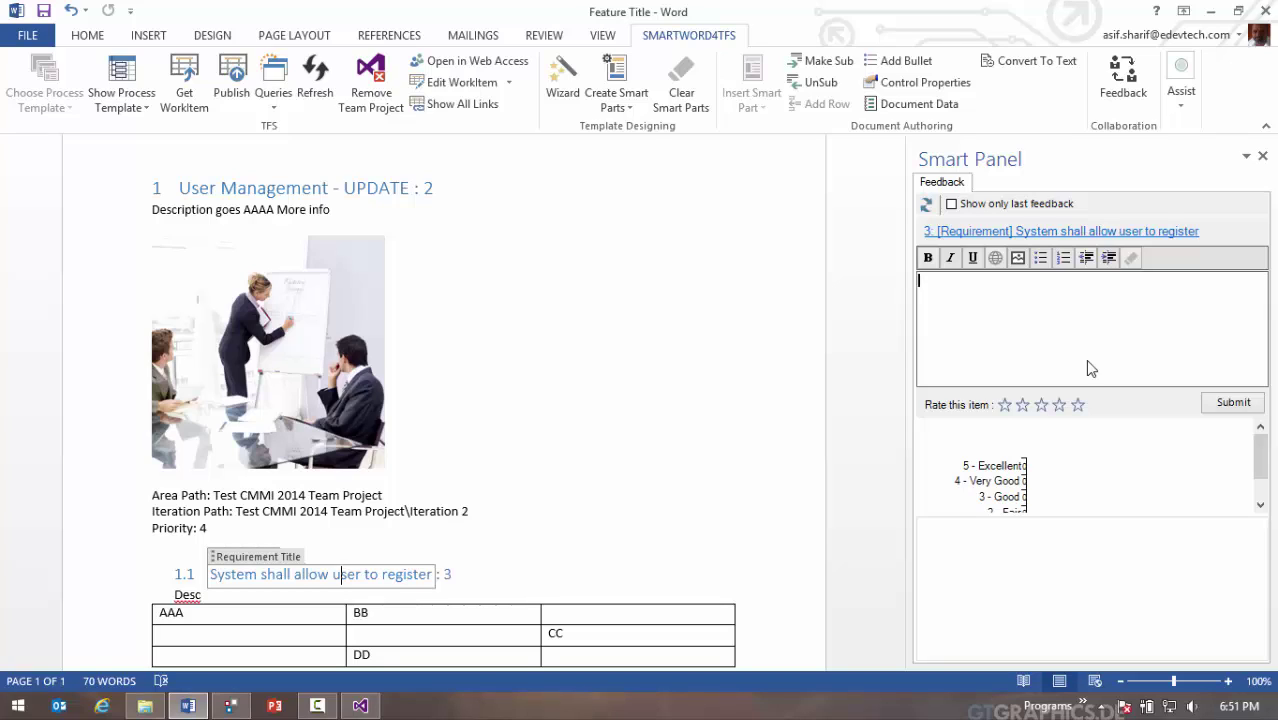
pyautogui.write('integration with AD is ')
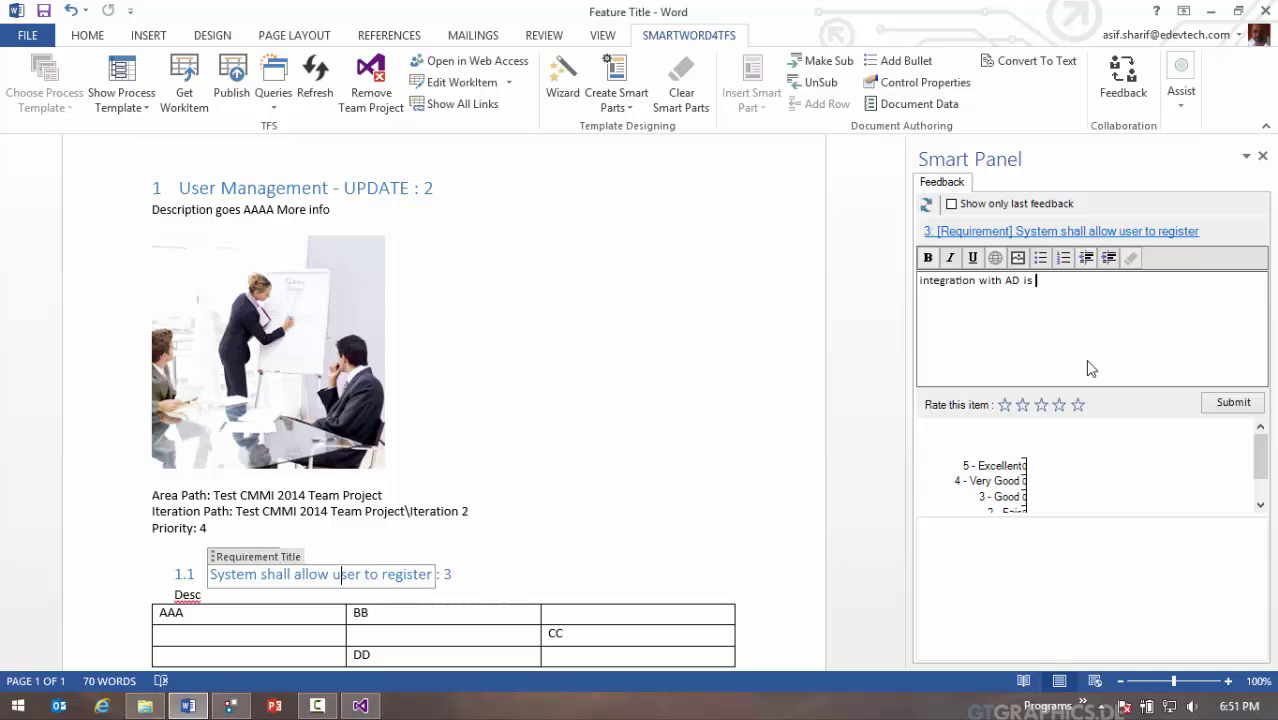
pyautogui.write('a must. please add this to the requ')
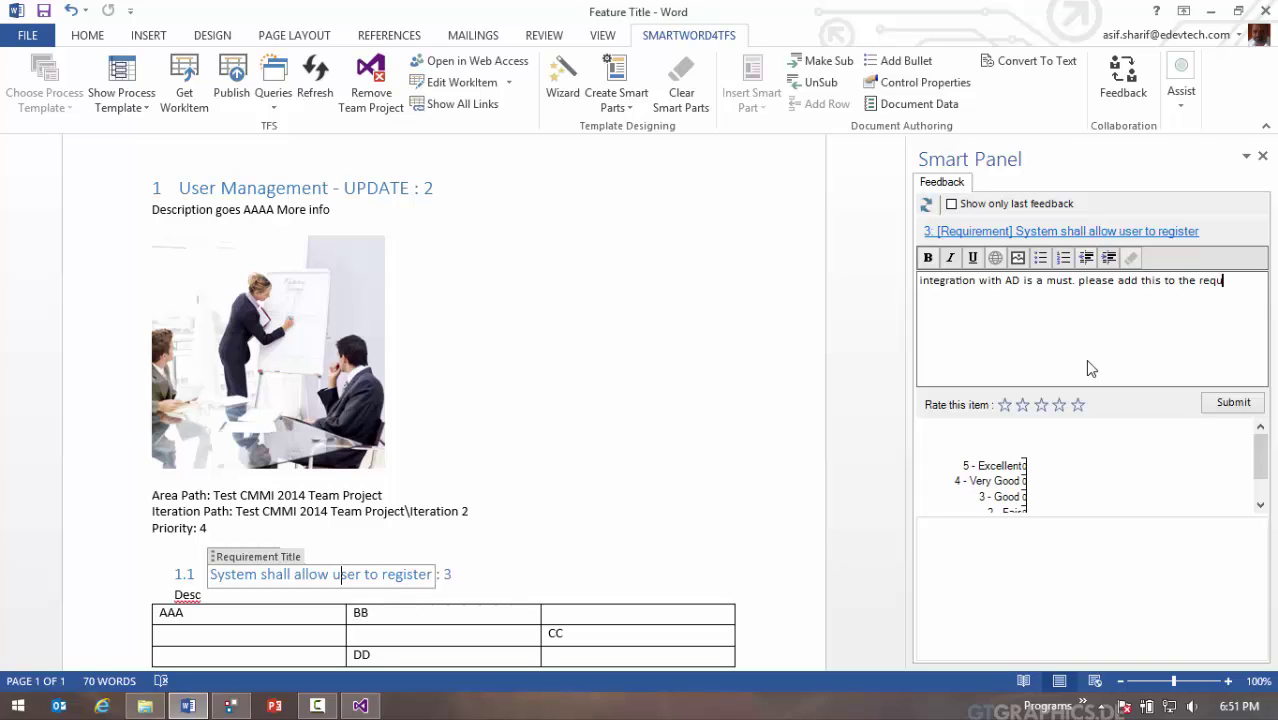
pyautogui.write('irements.')
pyautogui.press('Left')
pyautogui.press('Left')
pyautogui.press('Left')
pyautogui.press('Left')
pyautogui.press('Left')
pyautogui.click(1059, 404)
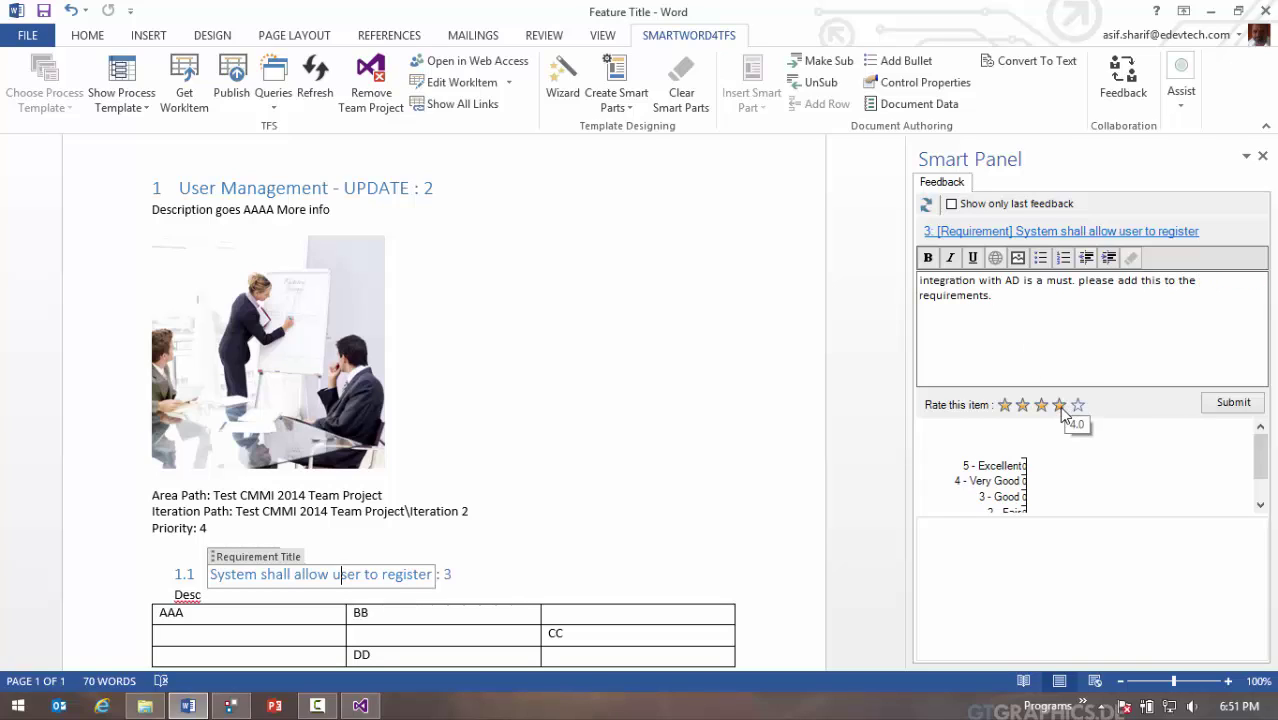
pyautogui.click(1221, 410)
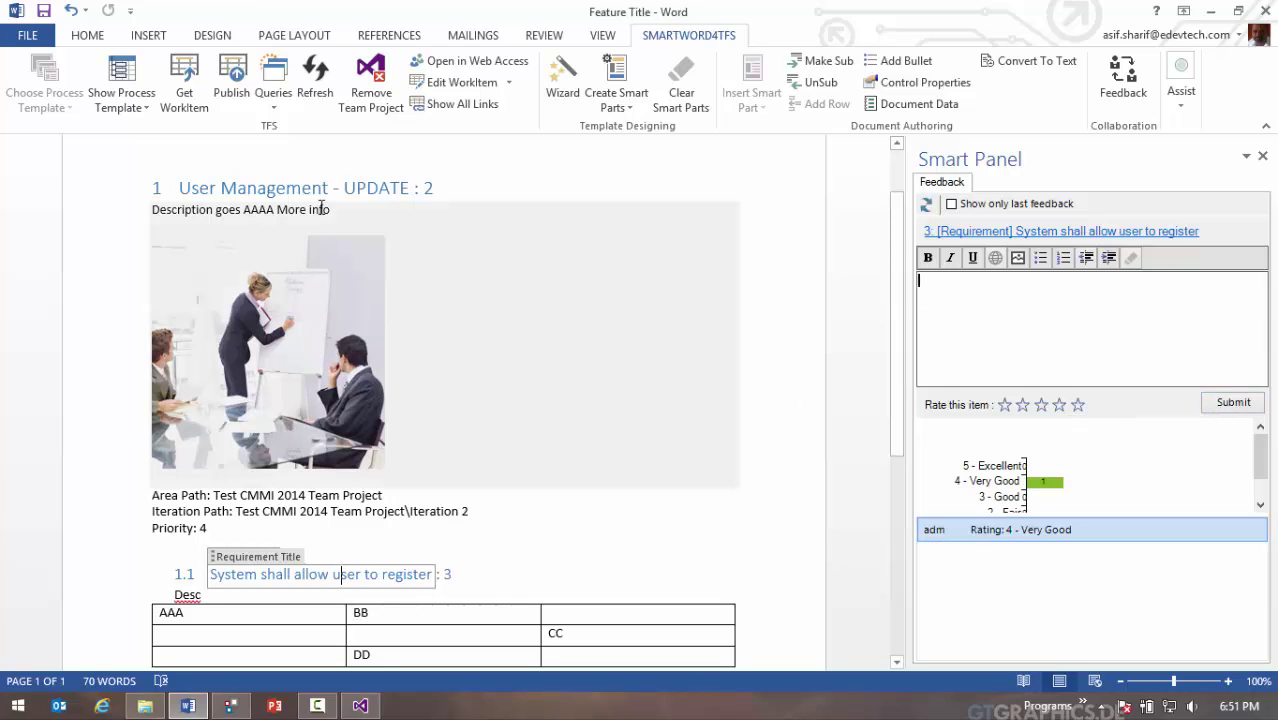
# - Show feedback for all document work items and expand the Excellent feedback entry
pyautogui.click(589, 182)
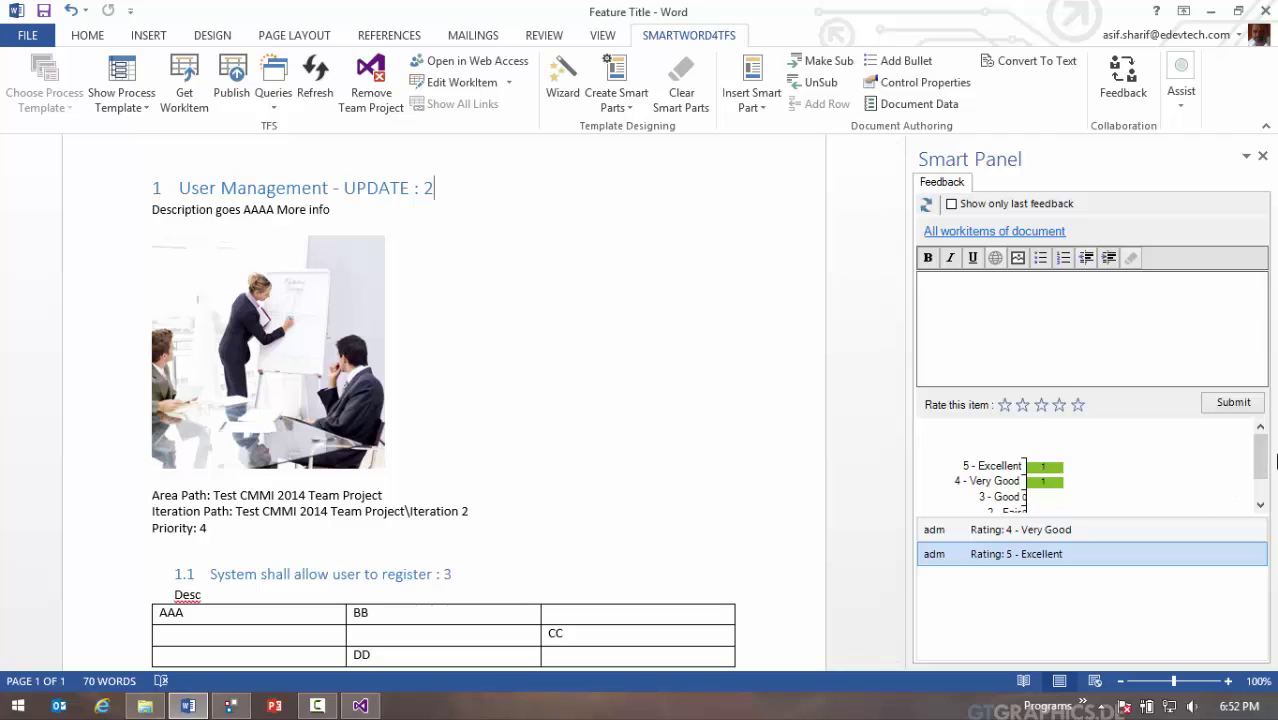
pyautogui.moveTo(1262, 458); pyautogui.dragTo(1260, 476)
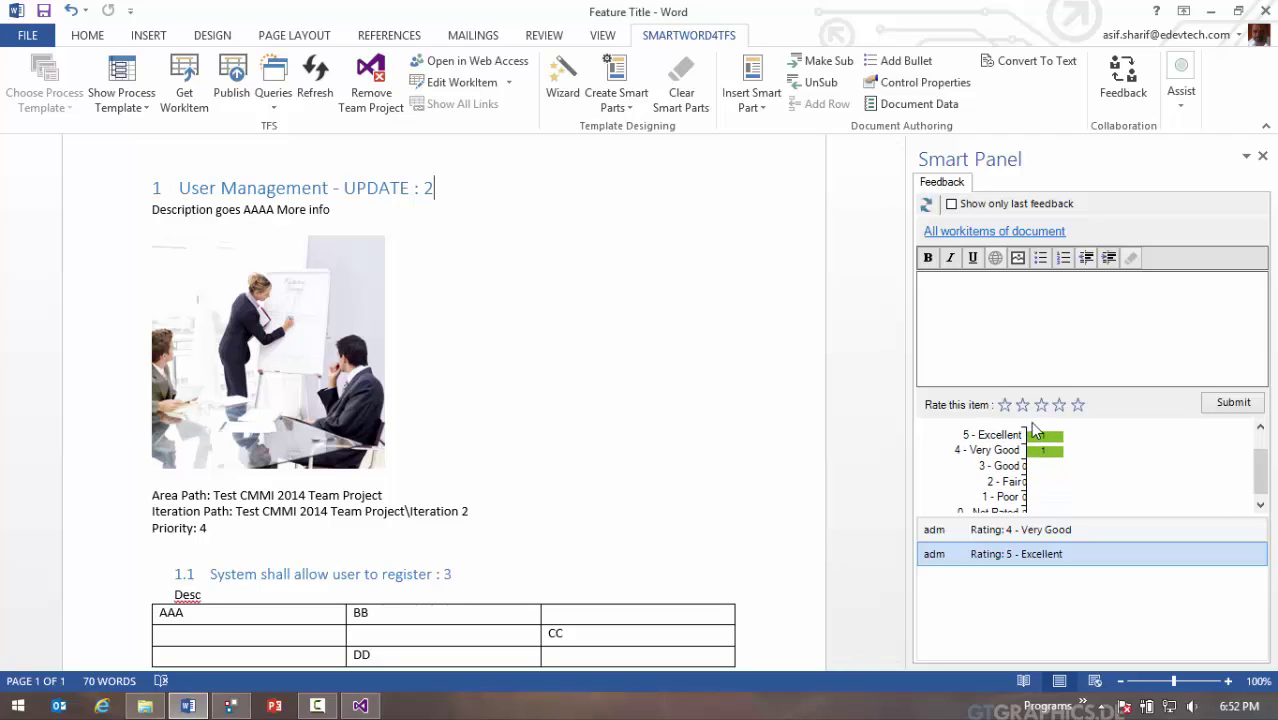
pyautogui.click(1023, 556)
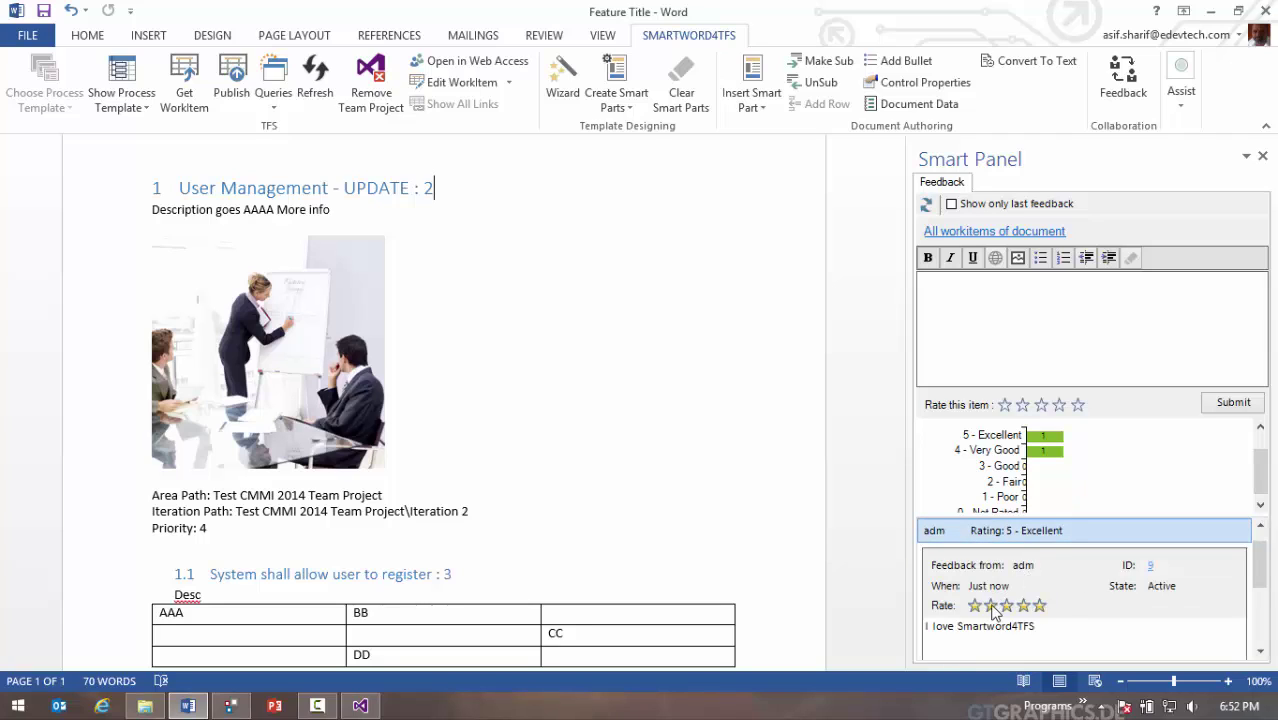
# - Open feedback response 9 and view its link to User Management - UPDATE
pyautogui.click(1152, 567)
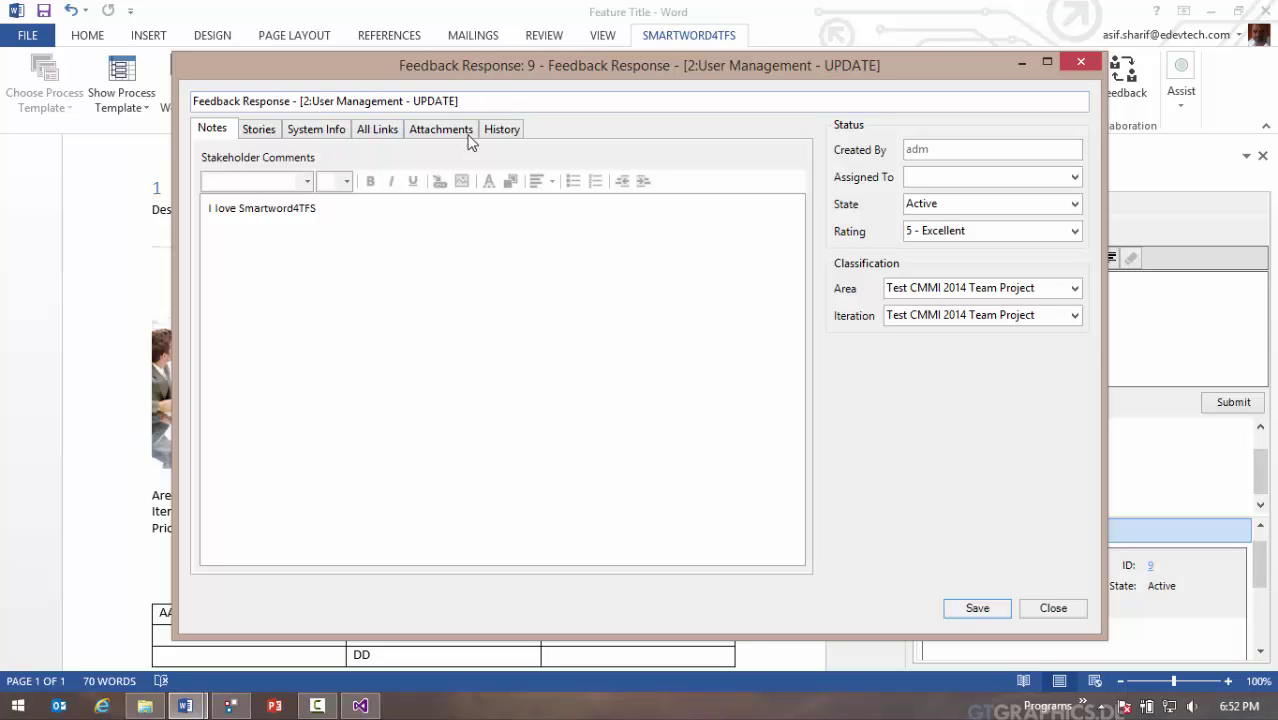
pyautogui.moveTo(353, 217); pyautogui.dragTo(192, 223)
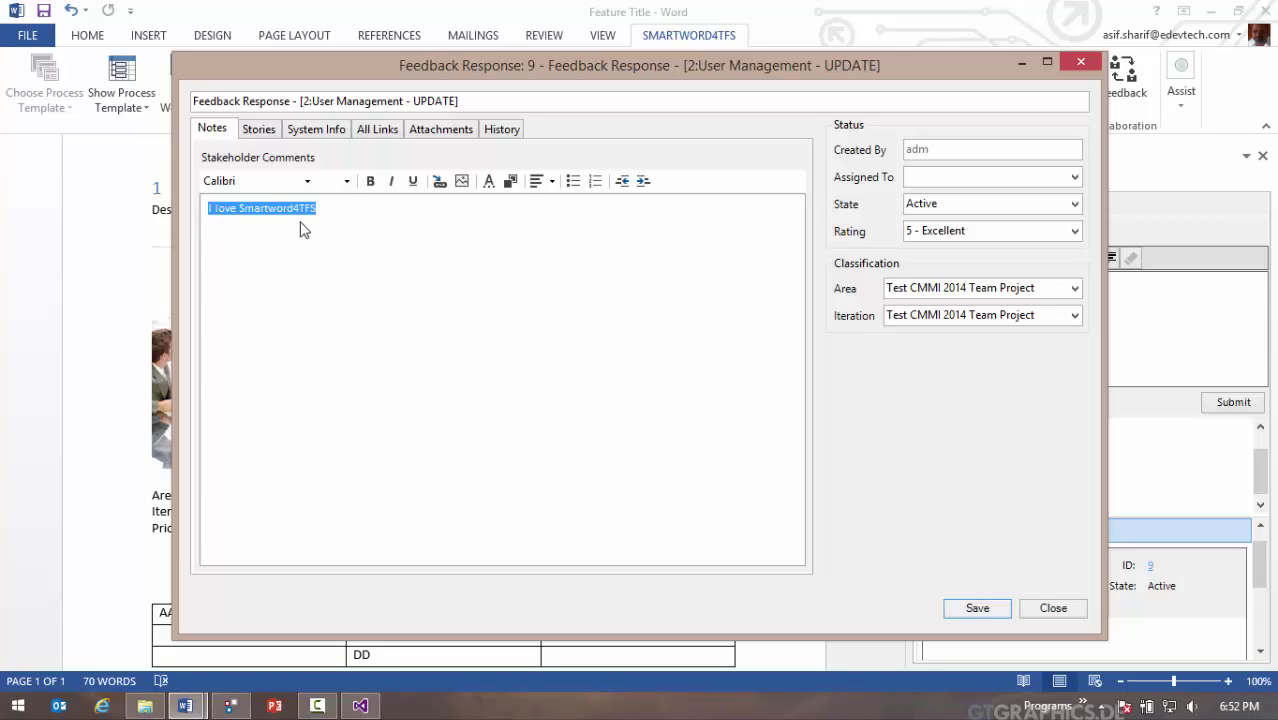
pyautogui.click(301, 221)
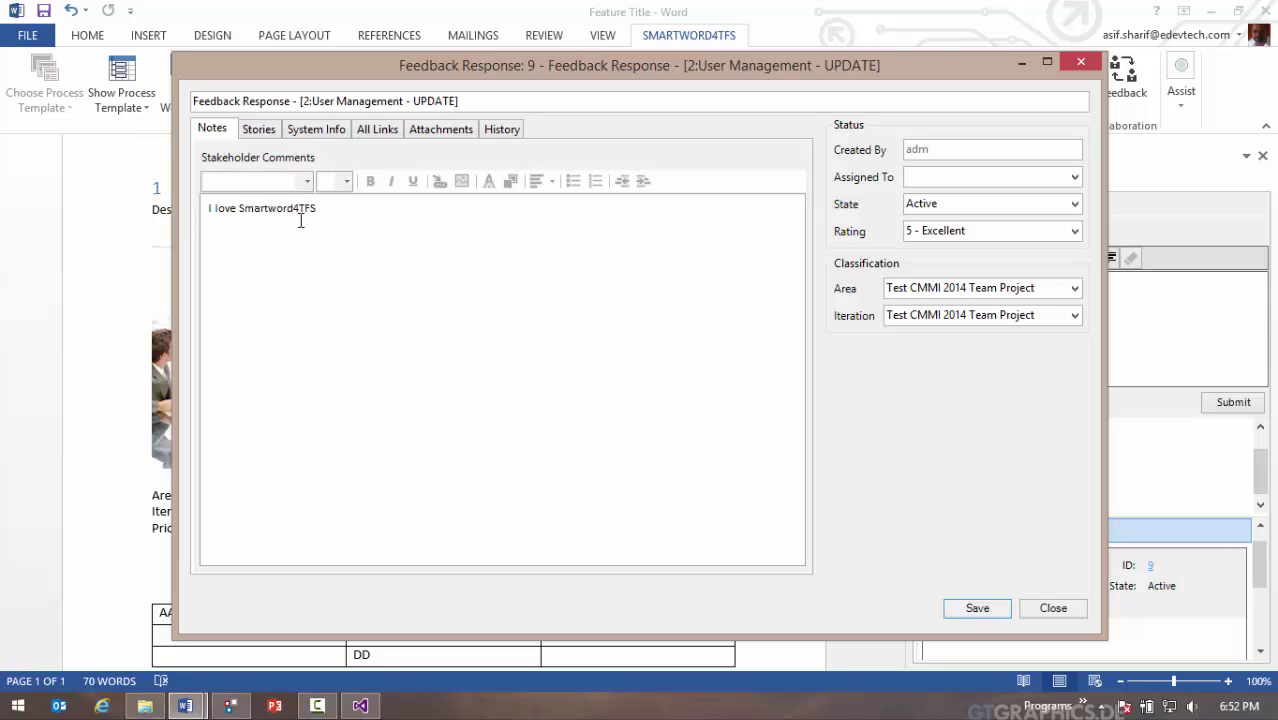
pyautogui.click(379, 130)
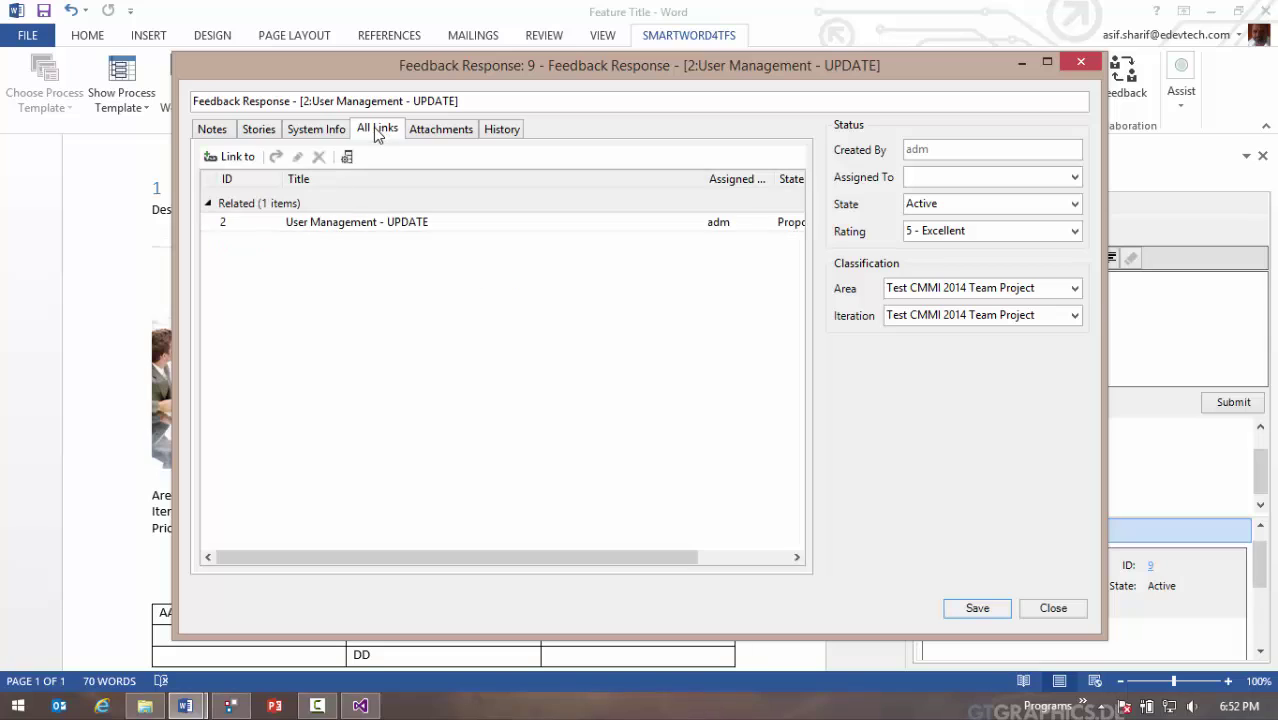
pyautogui.click(336, 221)
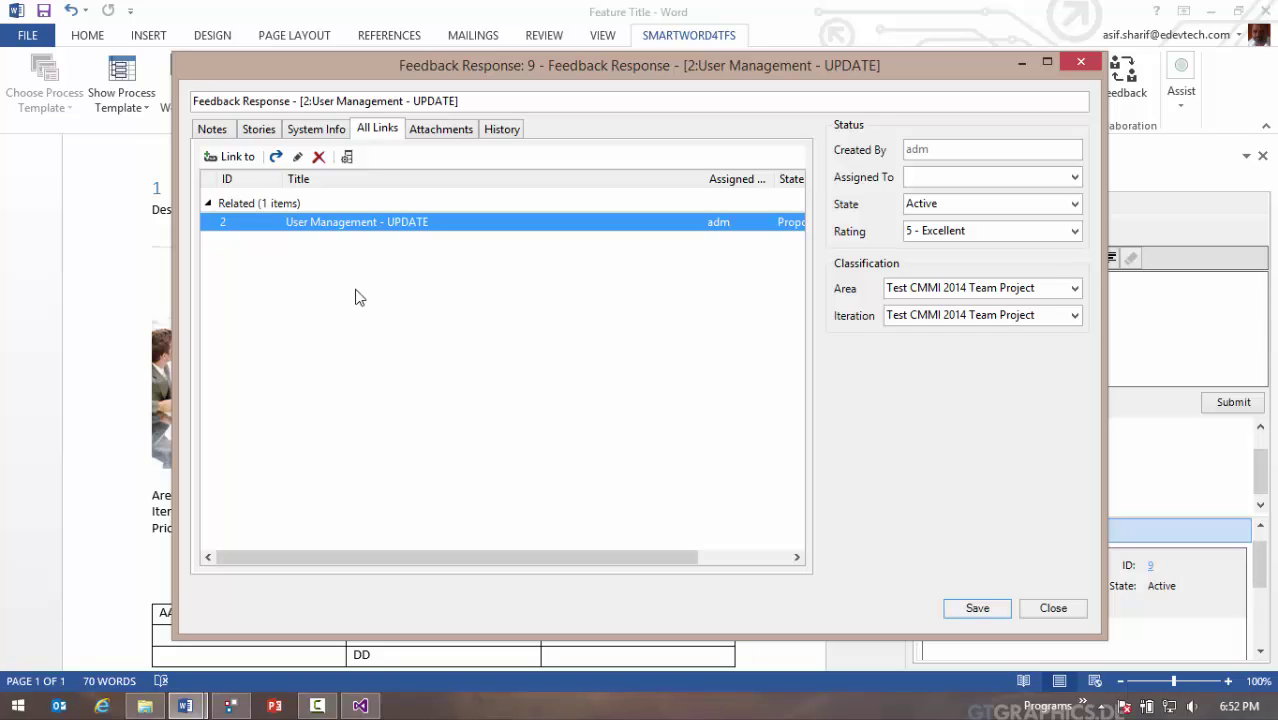
# - Set feedback response 9's state to Closed and save it
pyautogui.click(975, 177)
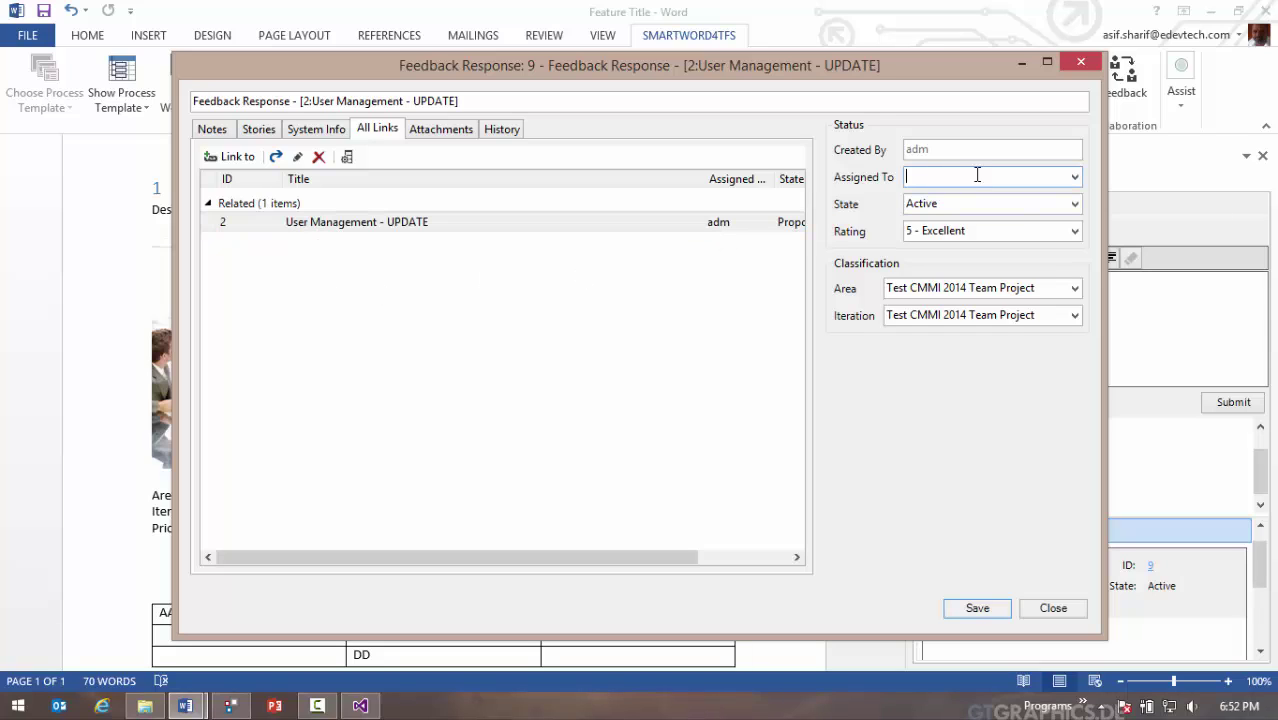
pyautogui.click(1074, 204)
pyautogui.click(1023, 237)
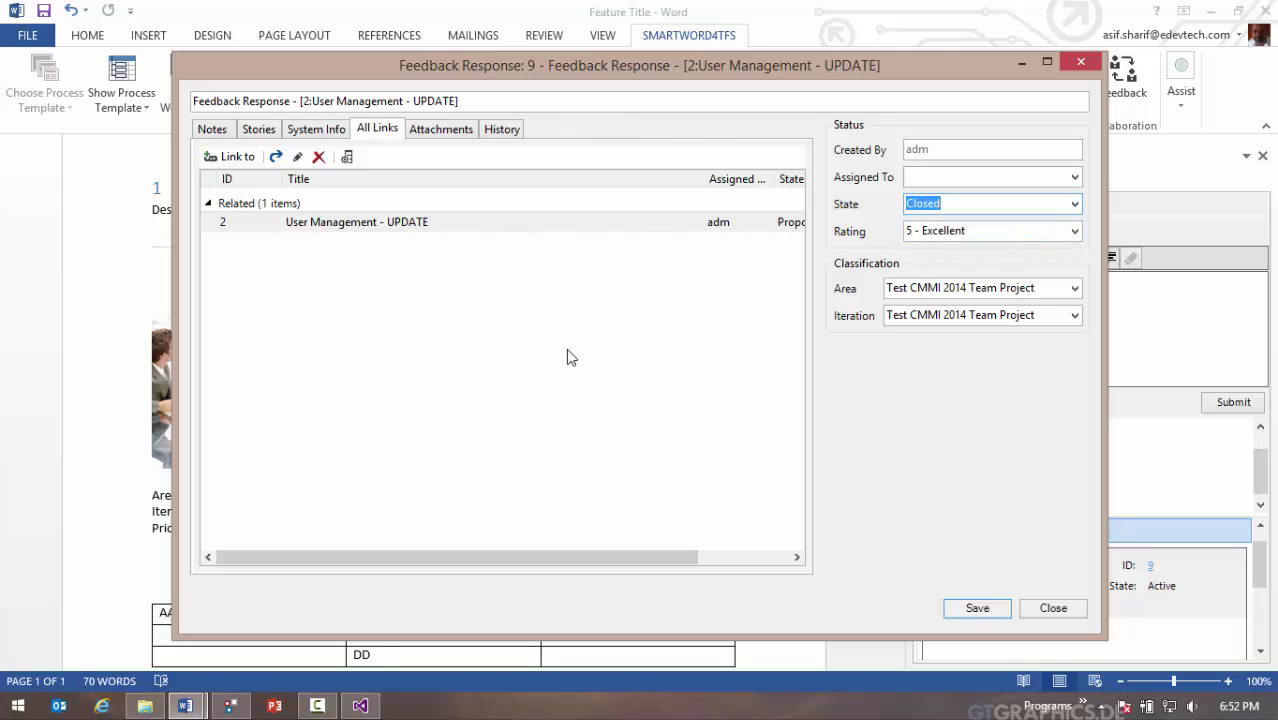
pyautogui.click(966, 608)
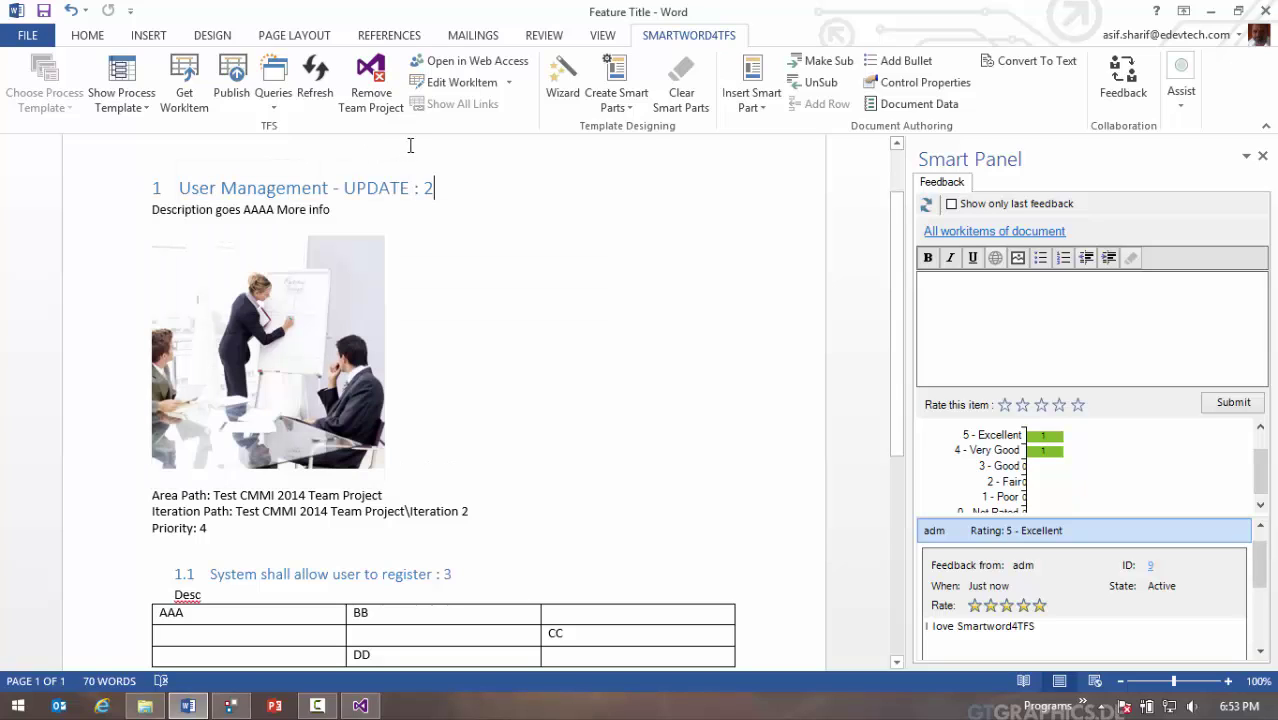
# - Add a linked Task 'Do something awesome' to User Management - UPDATE and save it as item 11
pyautogui.click(302, 187)
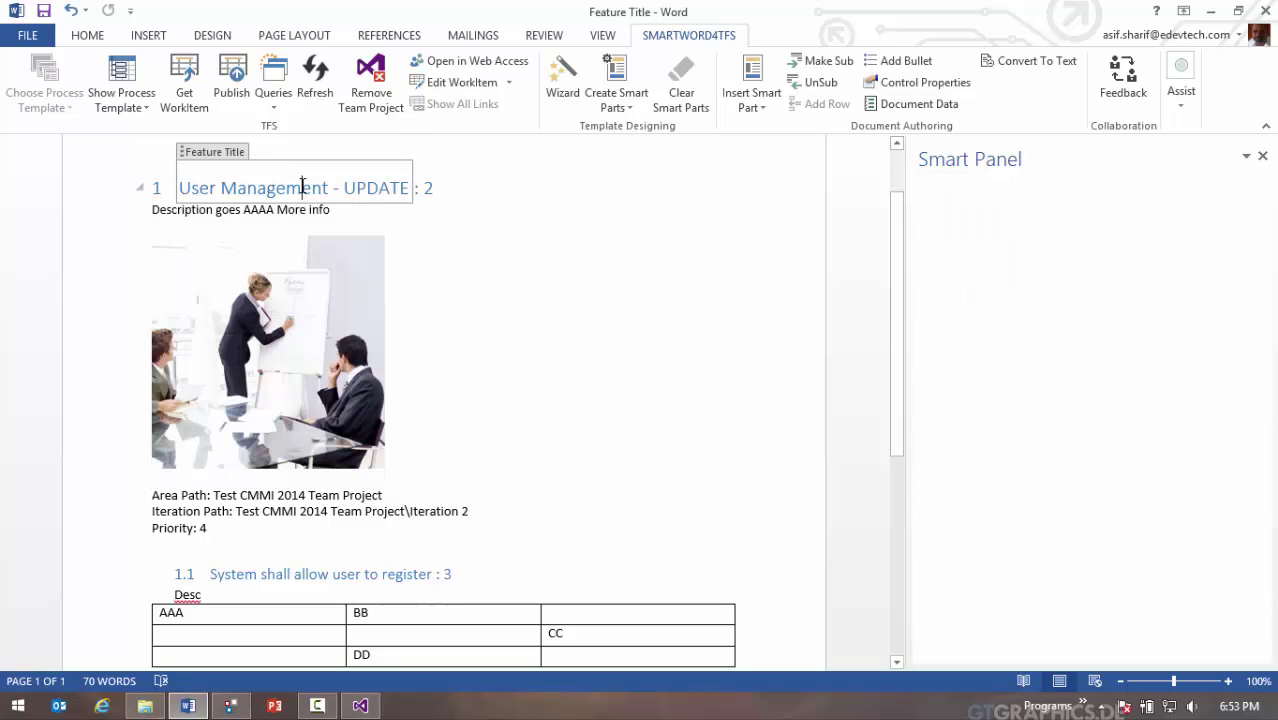
pyautogui.click(463, 104)
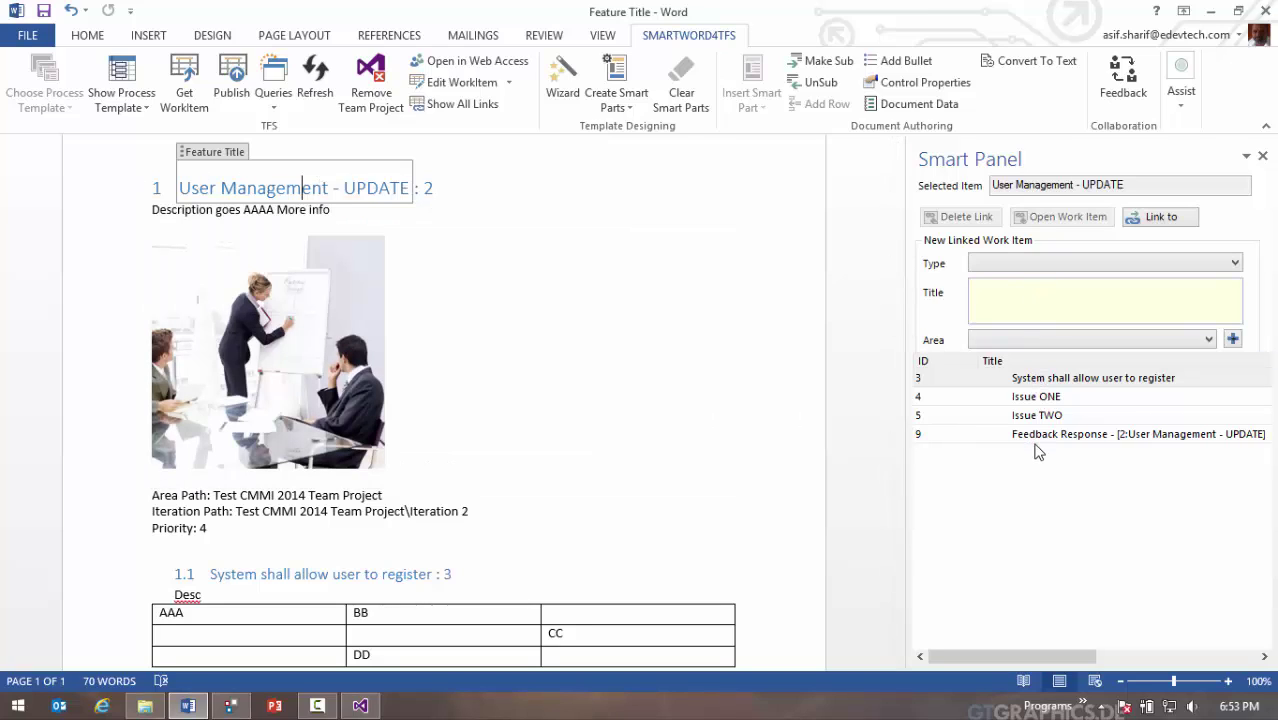
pyautogui.click(1090, 264)
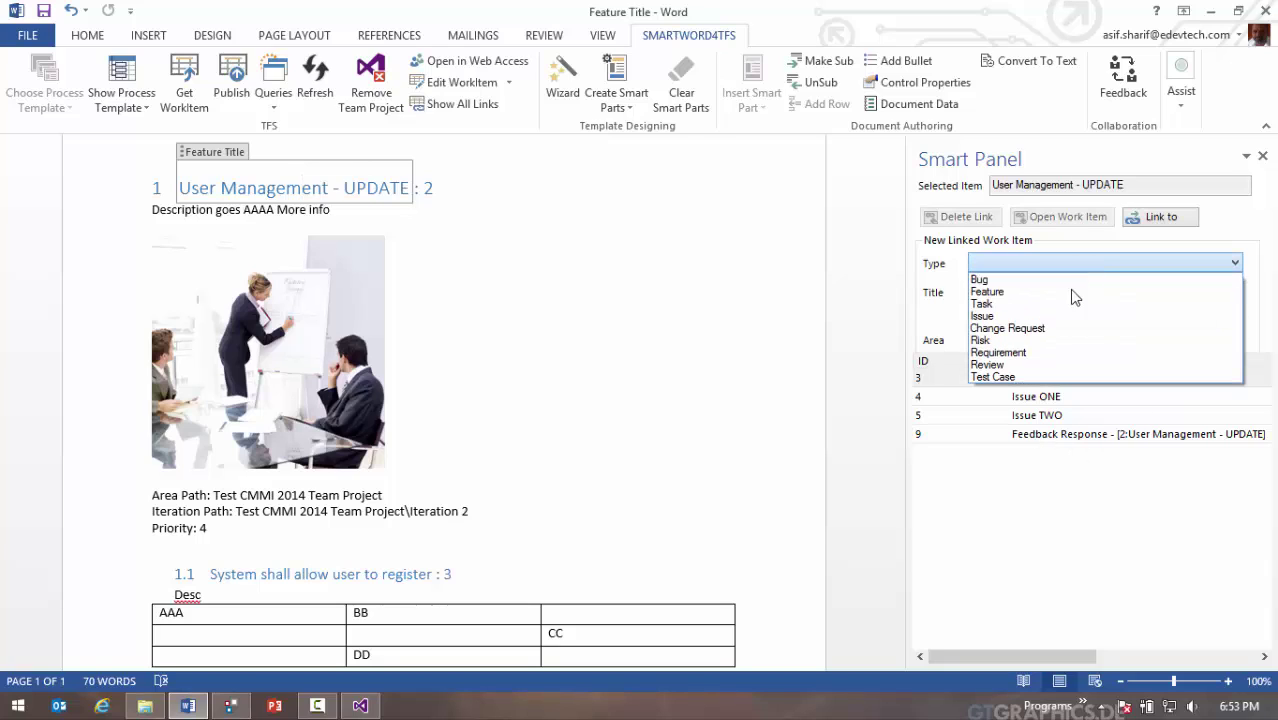
pyautogui.click(1062, 304)
pyautogui.click(1062, 301)
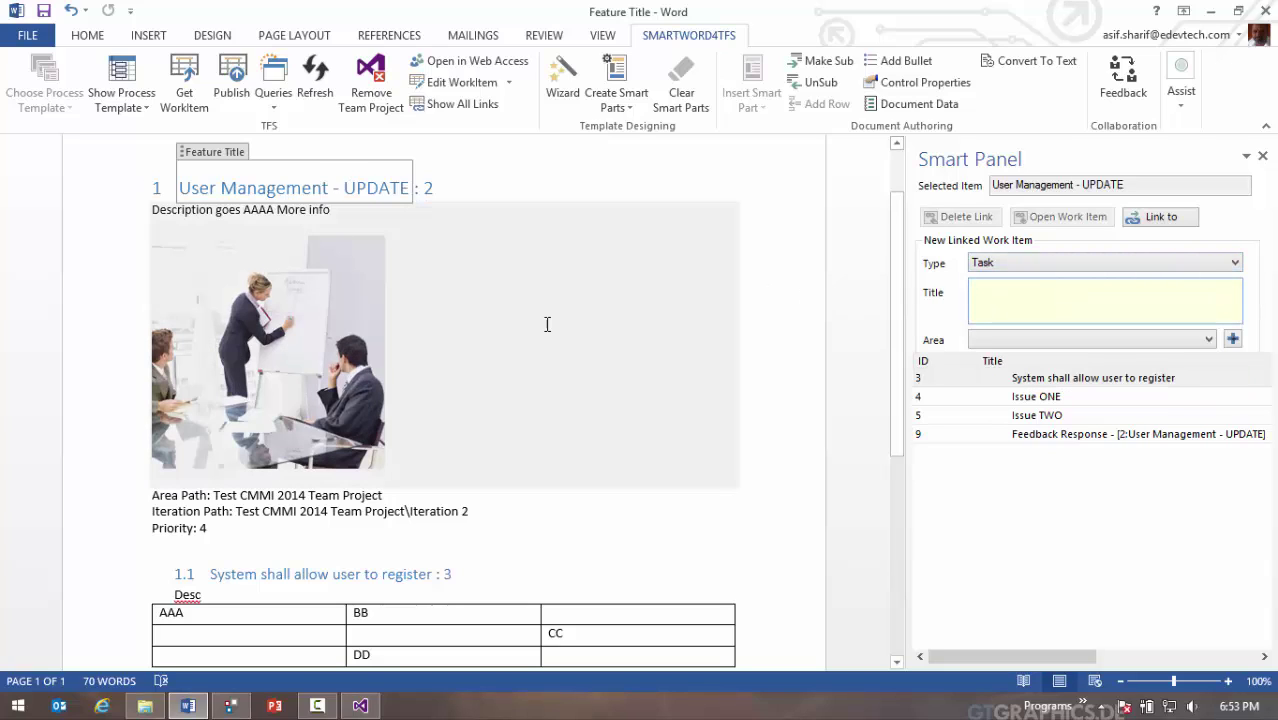
pyautogui.write('Do something aw')
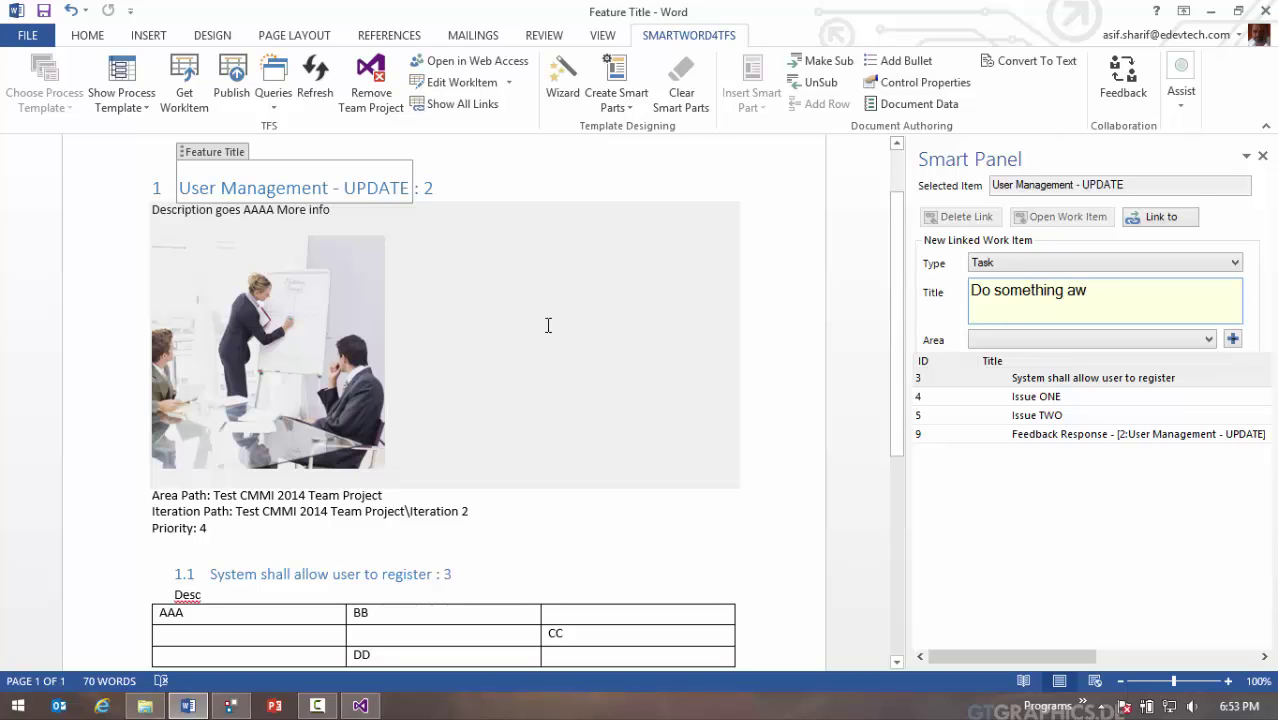
pyautogui.write('esome')
pyautogui.click(1233, 340)
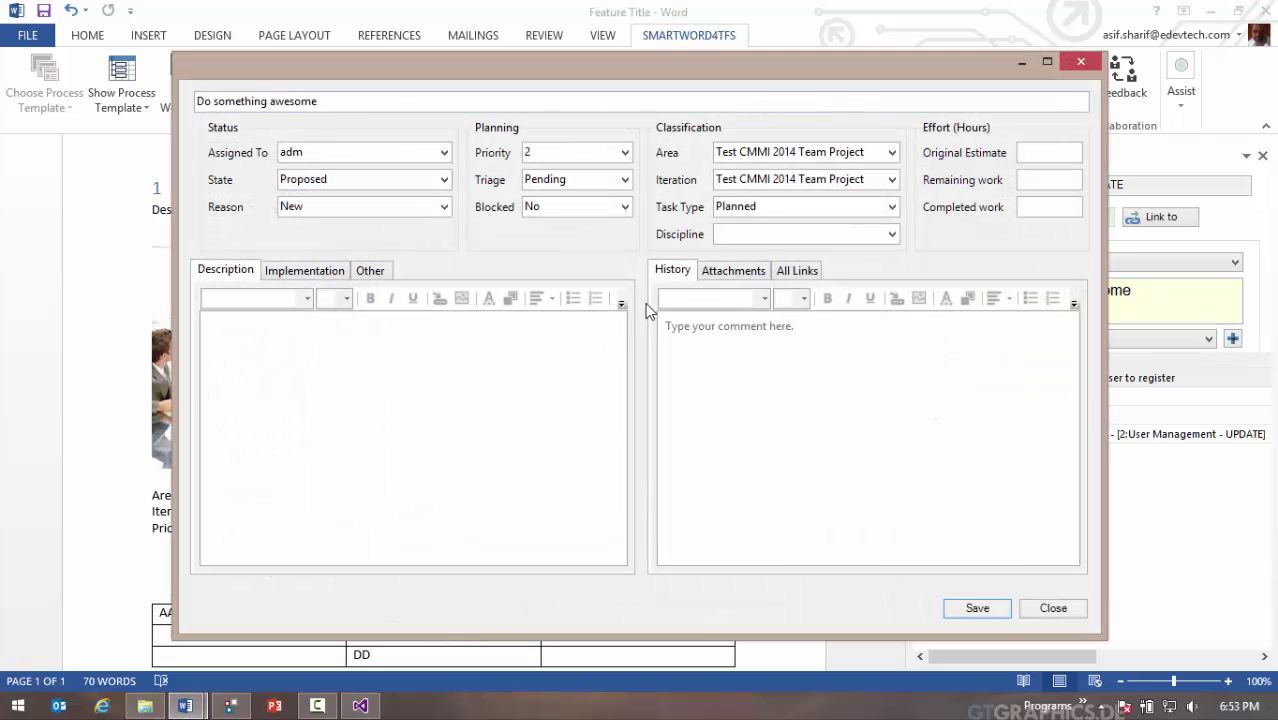
pyautogui.click(972, 609)
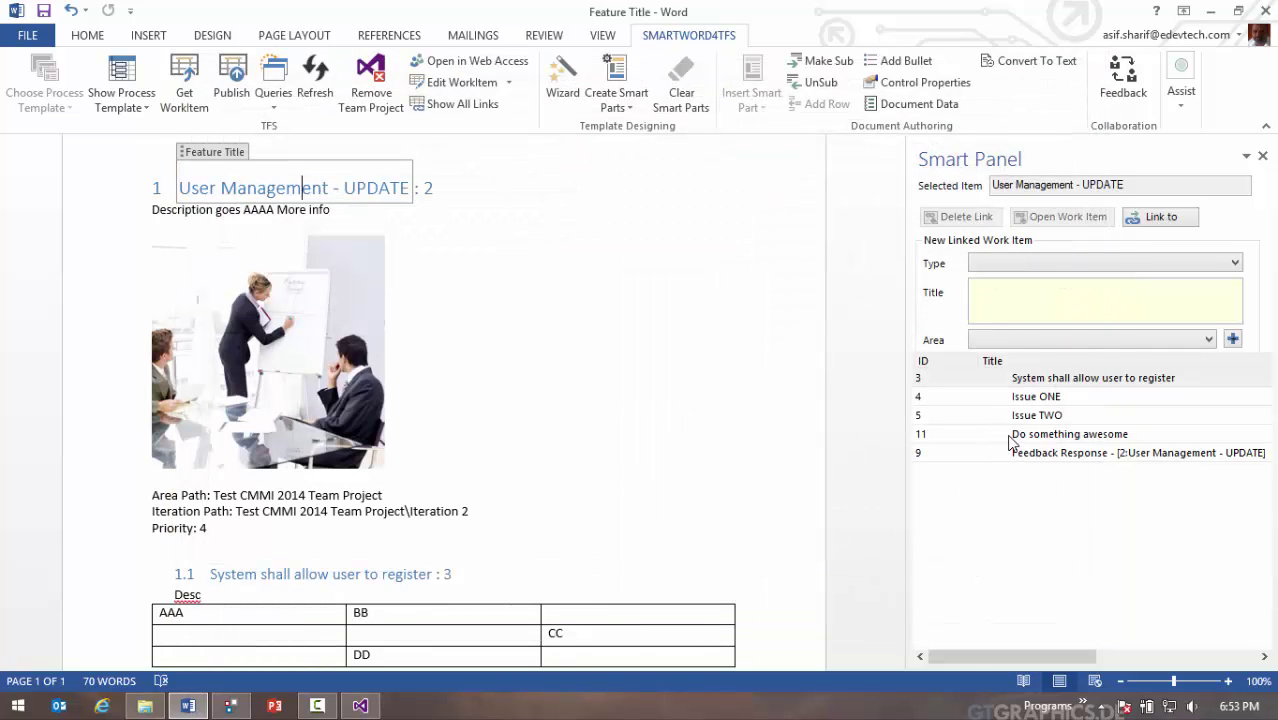
pyautogui.click(1004, 436)
pyautogui.moveTo(970, 656); pyautogui.dragTo(948, 670)
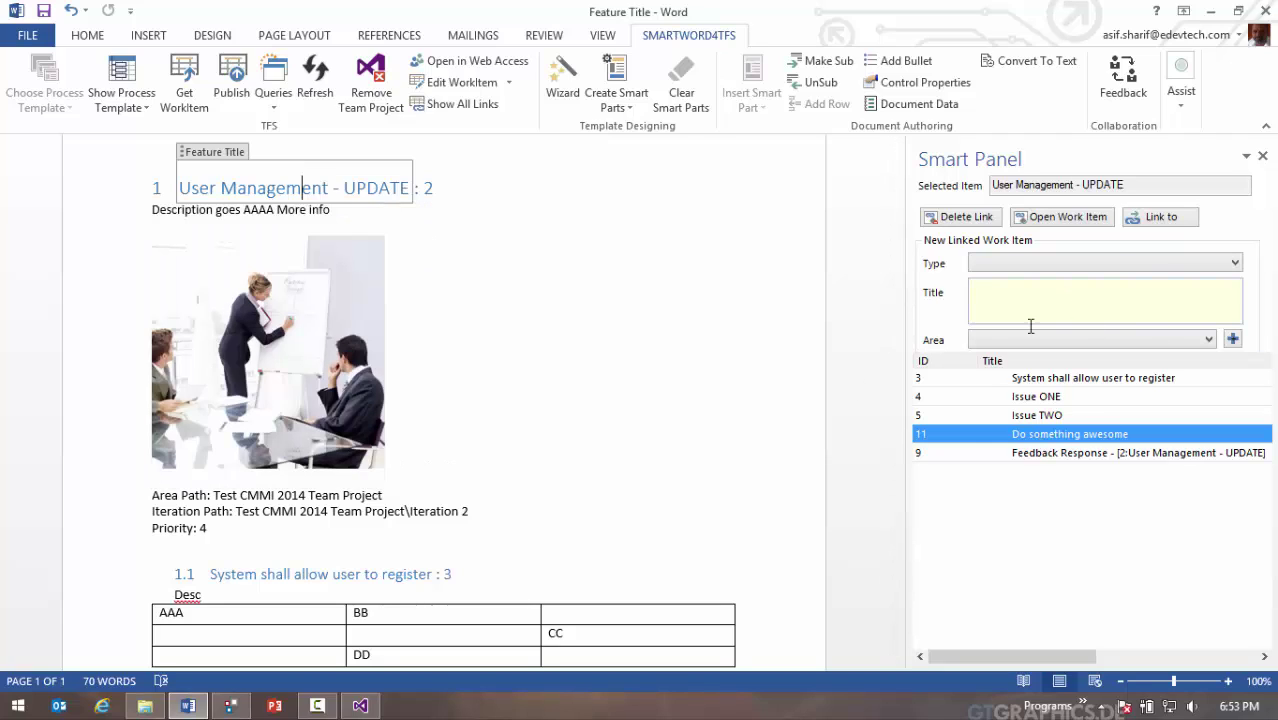
pyautogui.doubleClick(1040, 437)
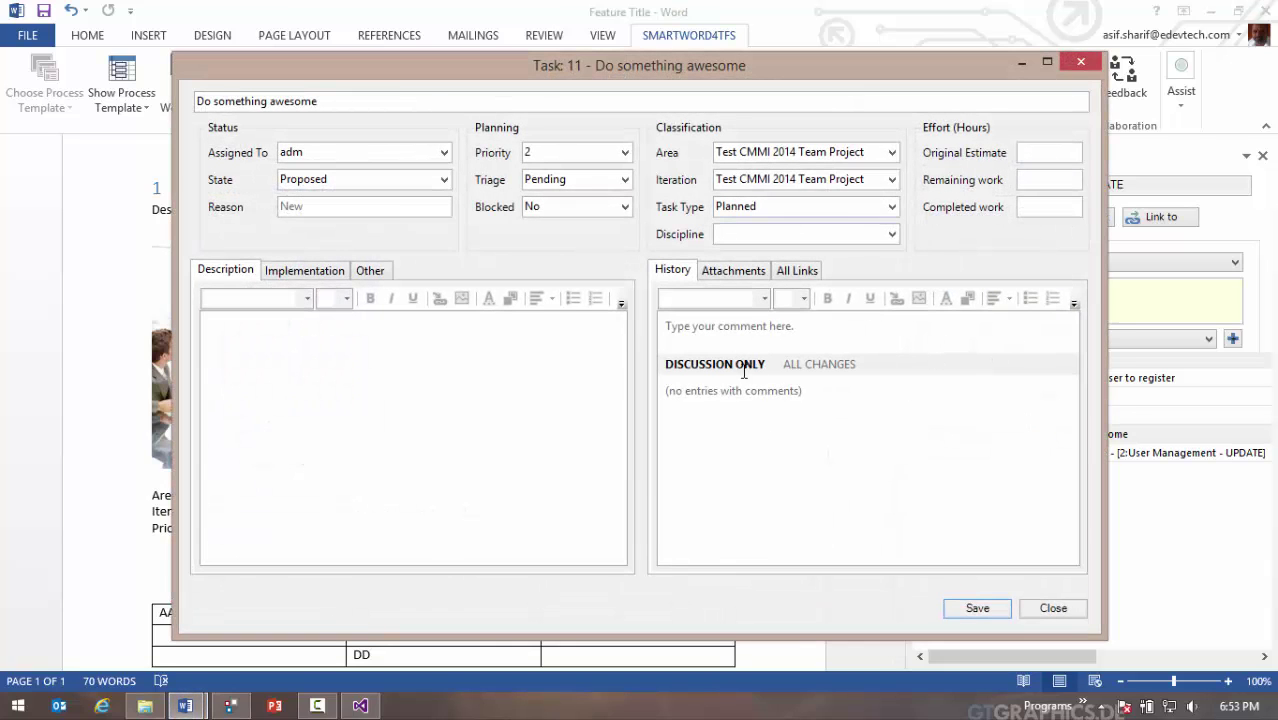